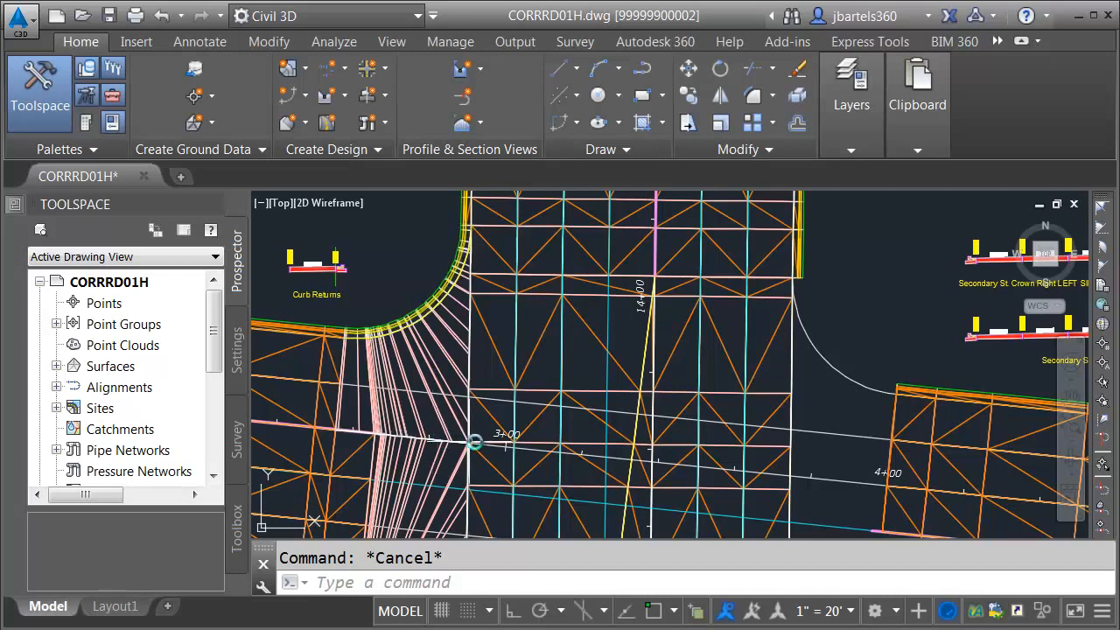
Draw a polyline along the primary road's east pavement edge between the surface endpoints on either side of the secondary road's cyan line.
{"action": "mouse_move", "coordinate": [732, 440]}
{"action": "middle_mouse_down"}
{"action": "mouse_move", "coordinate": [565, 370]}
{"action": "mouse_move", "coordinate": [487, 320]}
{"action": "middle_mouse_up"}
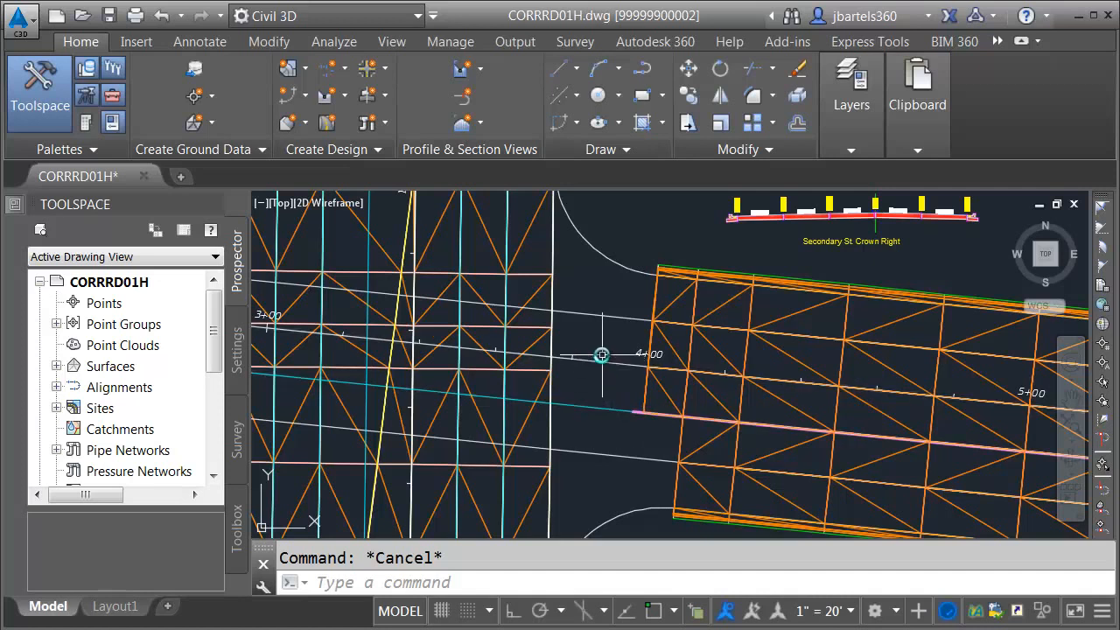
{"action": "mouse_move", "coordinate": [602, 354]}
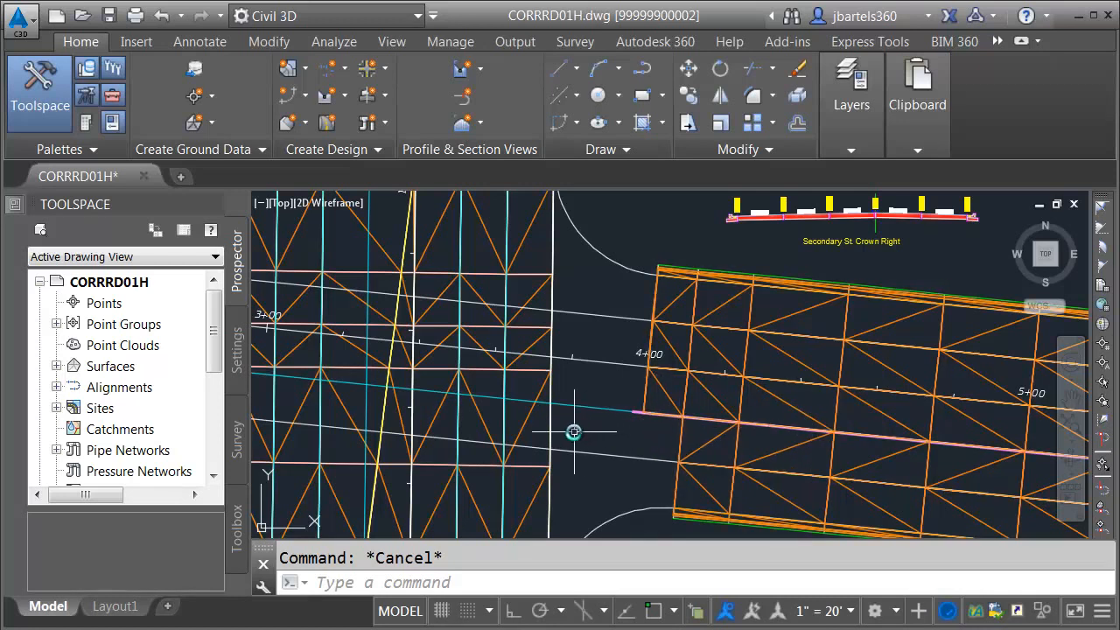
{"action": "mouse_move", "coordinate": [550, 427]}
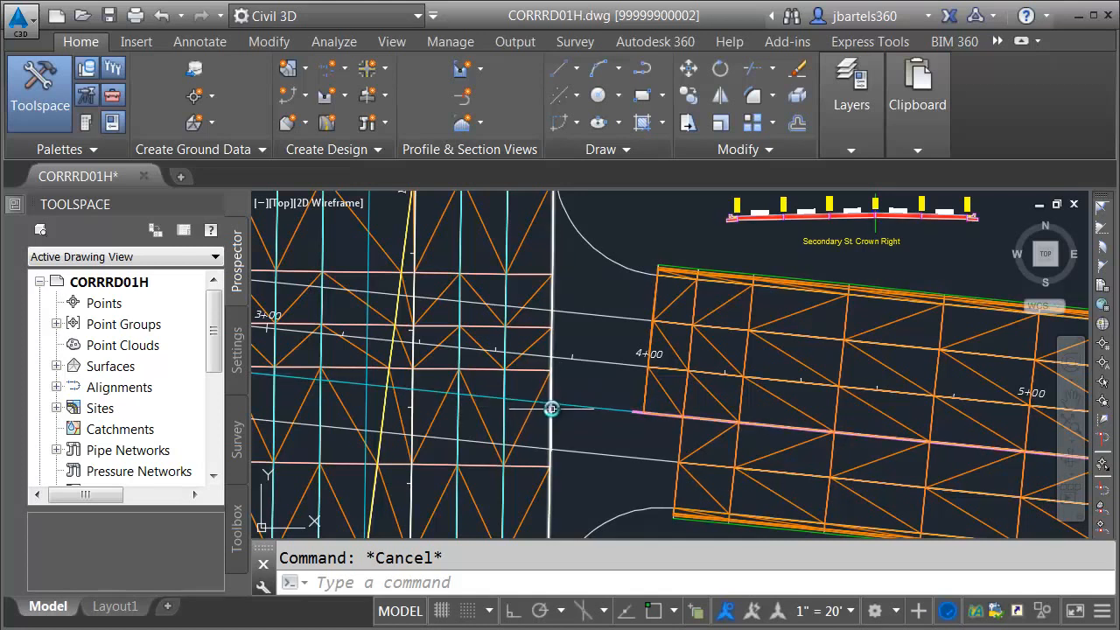
{"action": "scroll", "coordinate": [549, 405], "scroll_direction": "up", "scroll_amount": 3}
{"action": "scroll", "coordinate": [550, 403], "scroll_direction": "up", "scroll_amount": 2}
{"action": "mouse_move", "coordinate": [555, 405]}
{"action": "middle_mouse_down"}
{"action": "mouse_move", "coordinate": [554, 424]}
{"action": "mouse_move", "coordinate": [550, 387]}
{"action": "middle_mouse_up"}
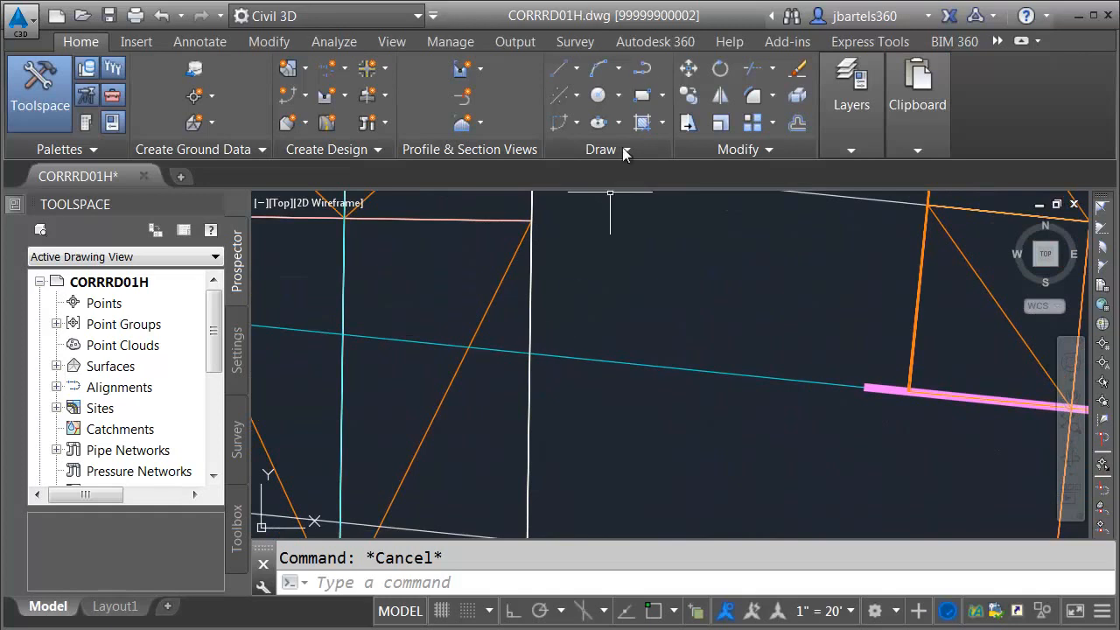
{"action": "type", "text": "pl"}
{"action": "key", "text": "Return"}
{"action": "right_click", "coordinate": [602, 255], "text": "shift"}
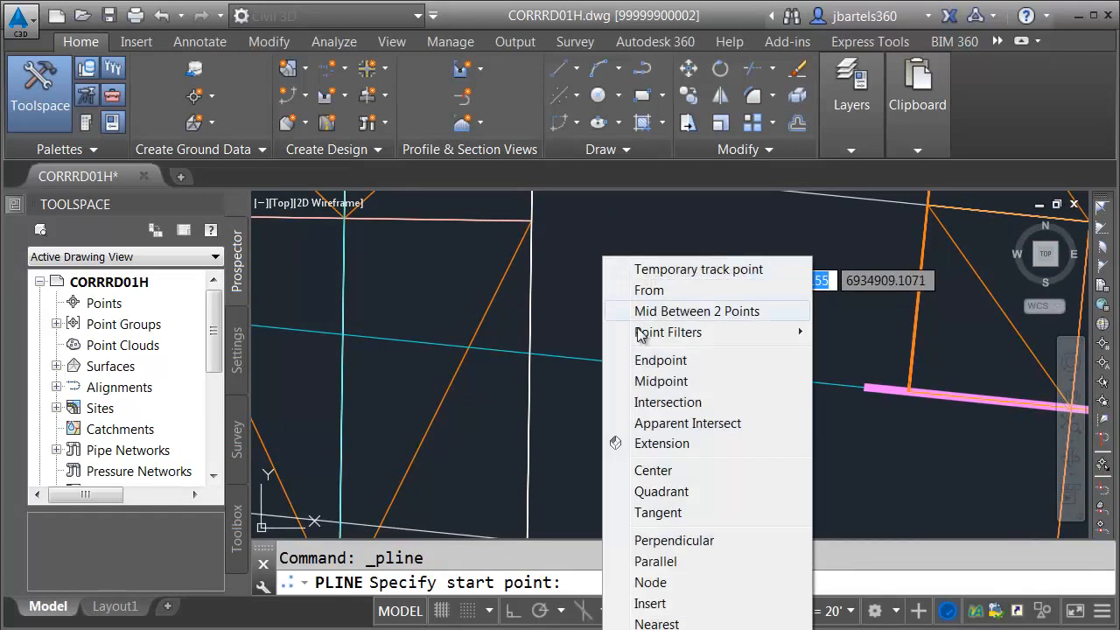
{"action": "left_click", "coordinate": [660, 359]}
{"action": "left_click", "coordinate": [533, 224]}
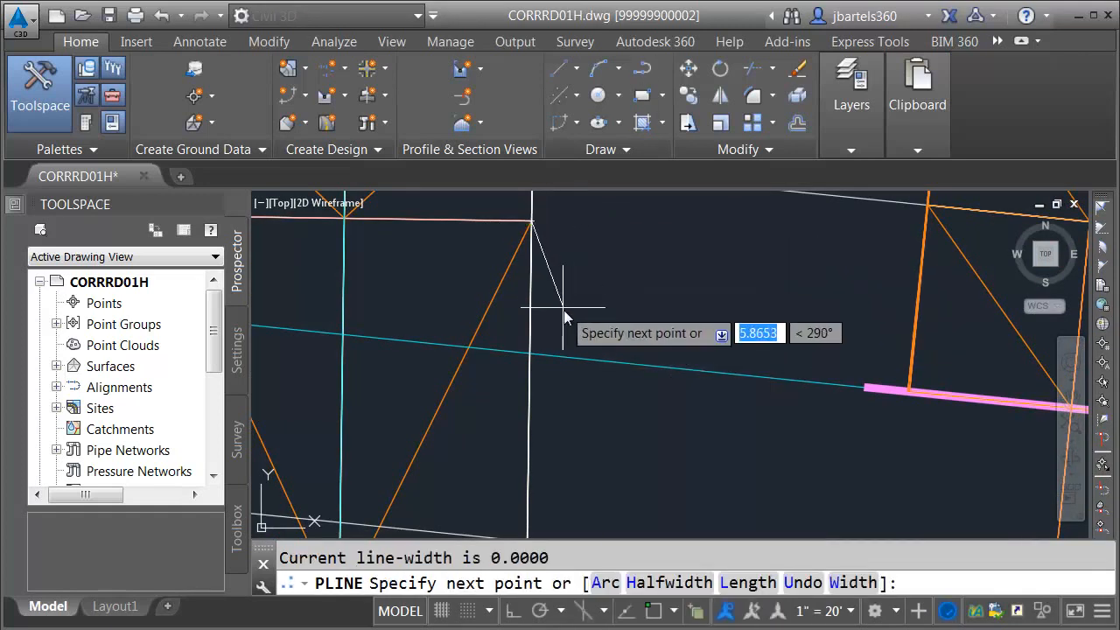
{"action": "scroll", "coordinate": [562, 307], "scroll_direction": "down", "scroll_amount": 2}
{"action": "right_click", "coordinate": [567, 390], "text": "shift"}
{"action": "left_click", "coordinate": [612, 68]}
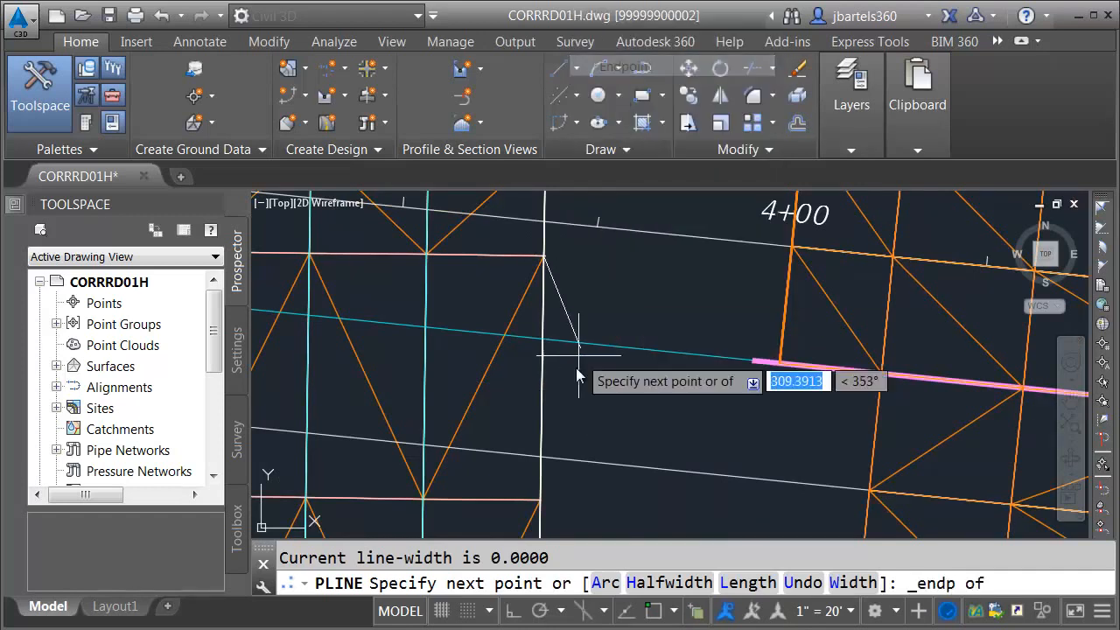
{"action": "left_click", "coordinate": [541, 495]}
{"action": "key", "text": "Escape"}
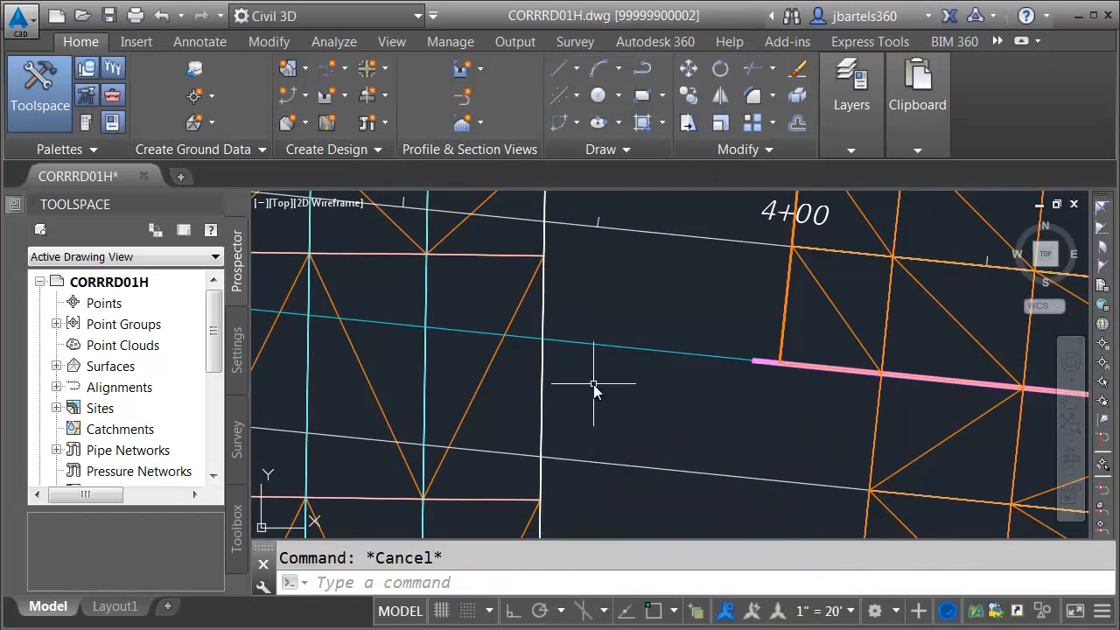
Flatten the new polyline on the east pavement edge, keeping hidden lines.
{"action": "type", "text": "fl"}
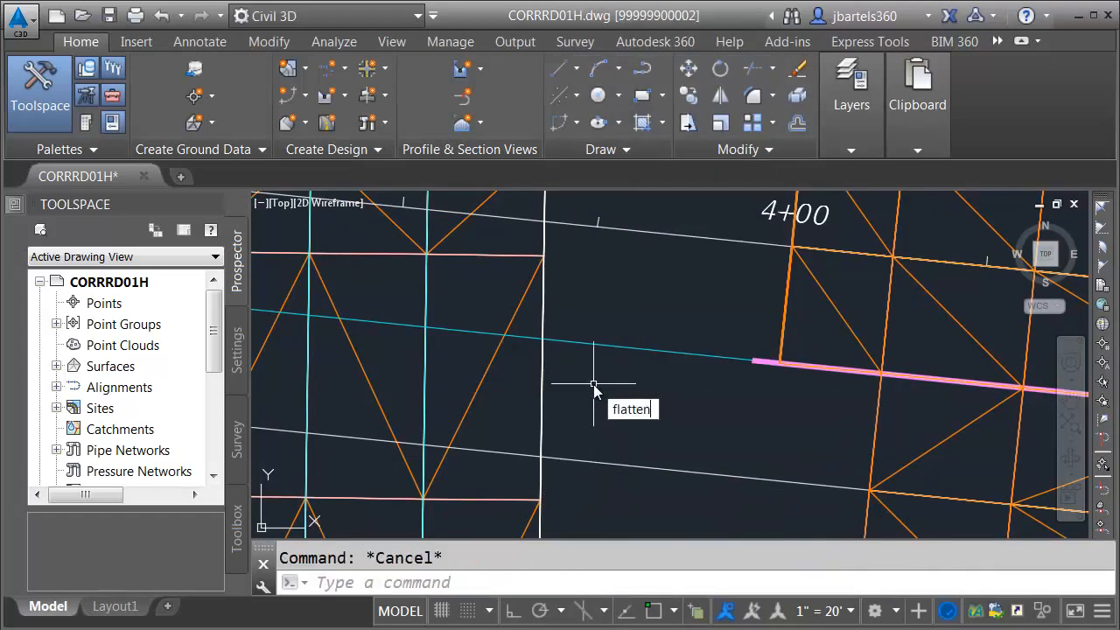
{"action": "type", "text": "atten"}
{"action": "key", "text": "Return"}
{"action": "left_click", "coordinate": [543, 372]}
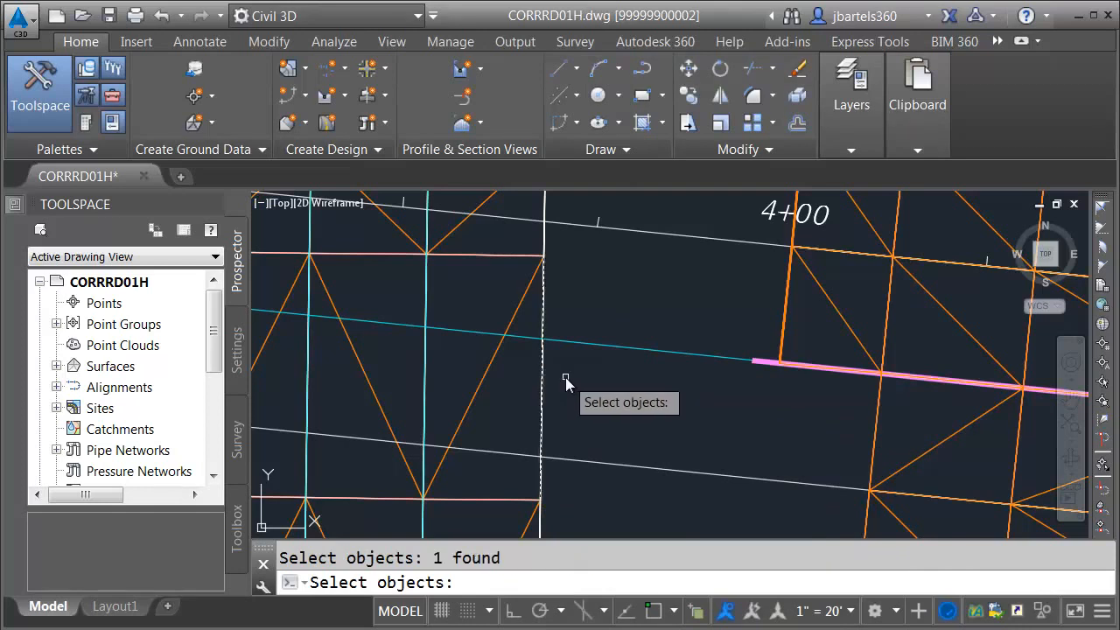
{"action": "key", "text": "Return"}
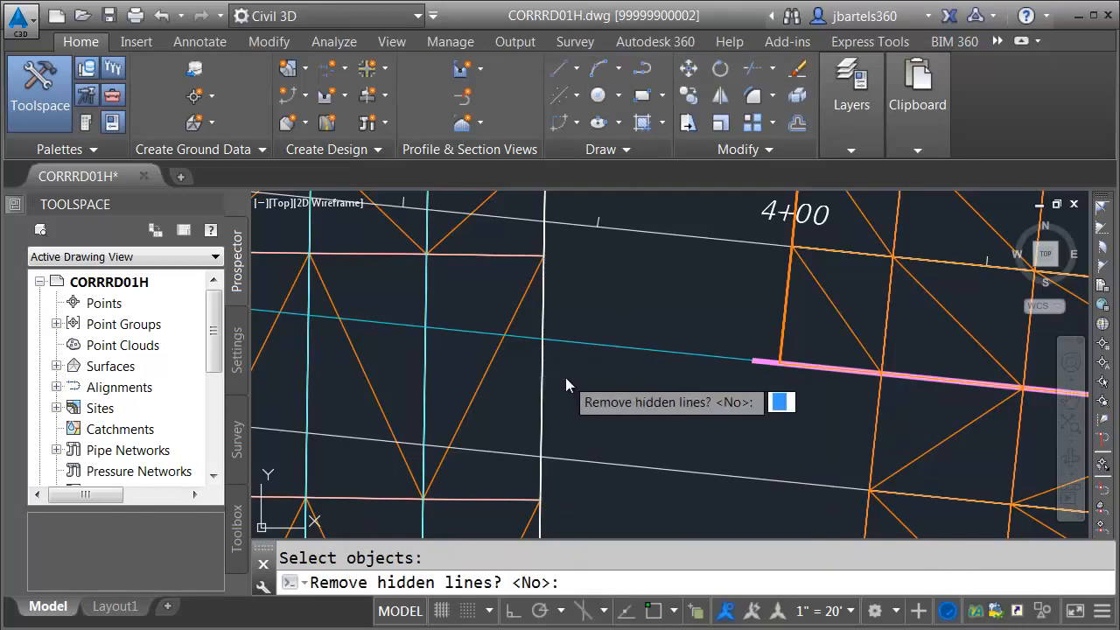
{"action": "key", "text": "Return"}
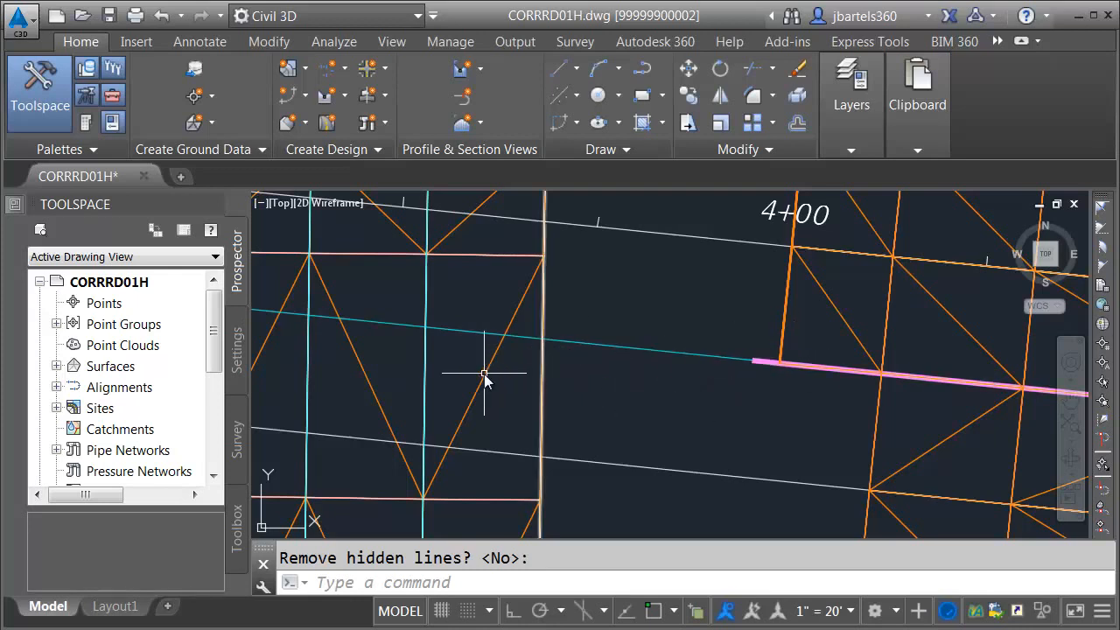
Add a spot elevation label to the Primary St TOP surface where the cyan line intersects the flattened pavement edge polyline.
{"action": "scroll", "coordinate": [525, 357], "scroll_direction": "down", "scroll_amount": 2}
{"action": "key", "text": "Escape"}
{"action": "left_click", "coordinate": [521, 333]}
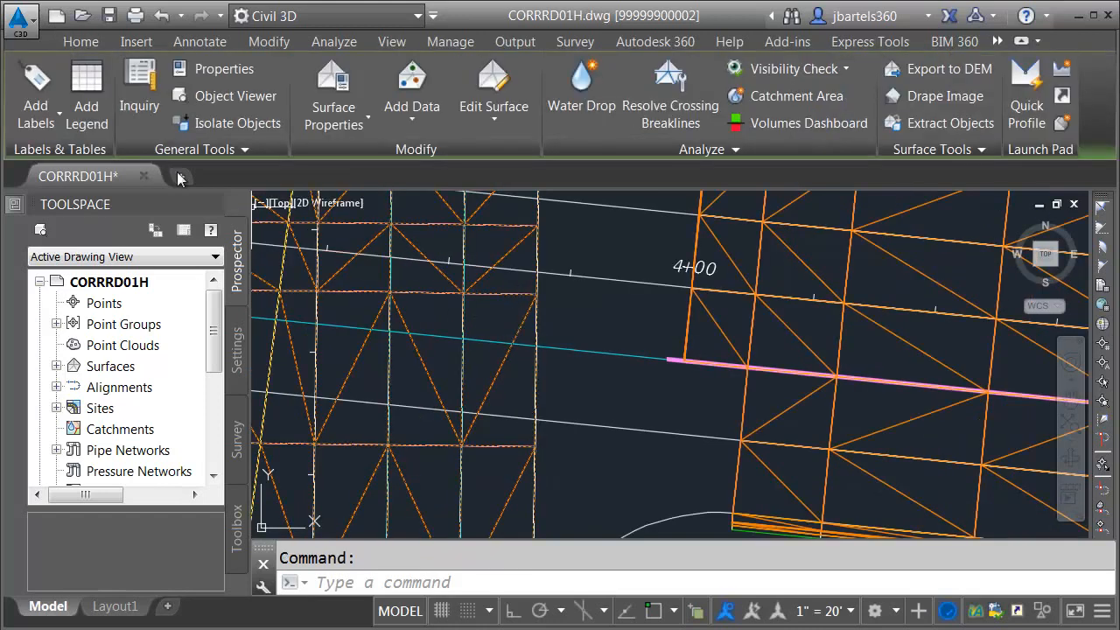
{"action": "left_click", "coordinate": [47, 108]}
{"action": "left_click", "coordinate": [60, 246]}
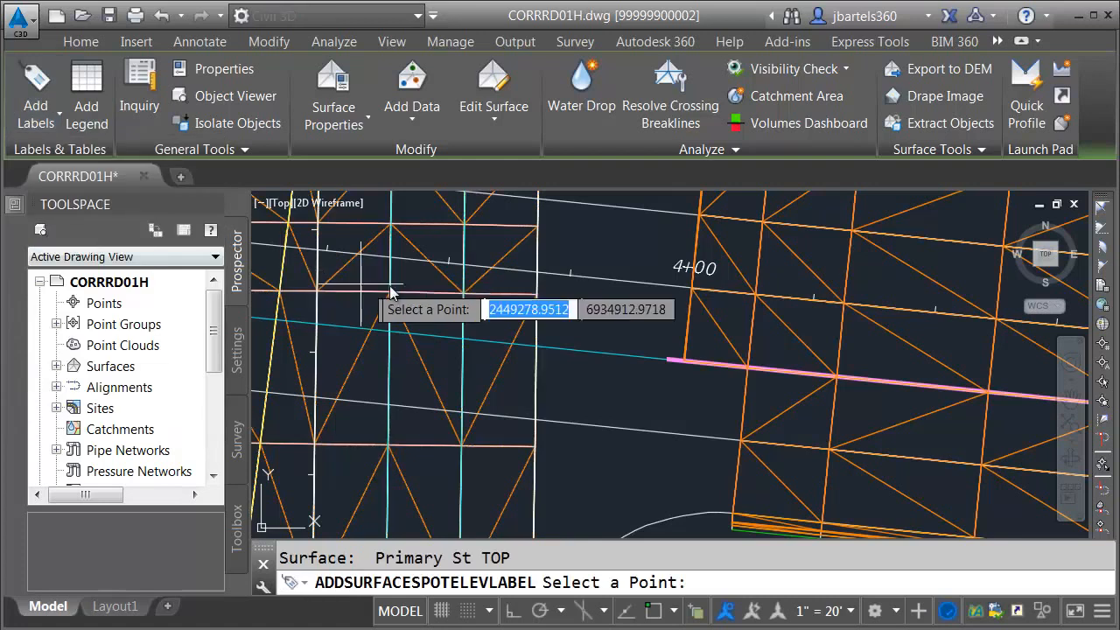
{"action": "right_click", "coordinate": [568, 313], "text": "shift"}
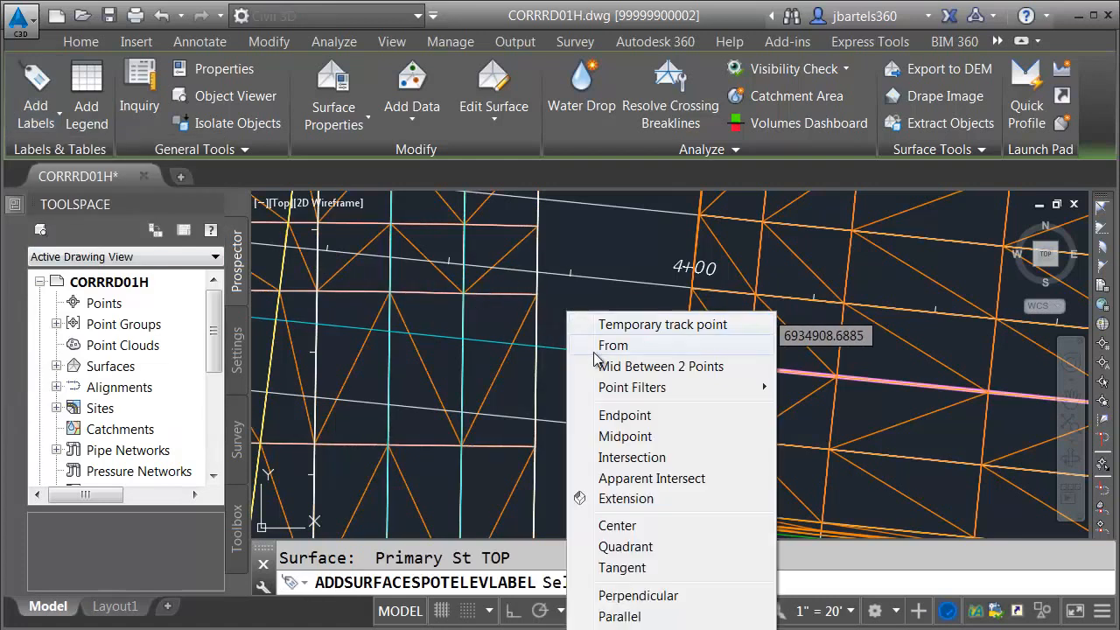
{"action": "left_click", "coordinate": [616, 457]}
{"action": "left_click", "coordinate": [536, 351]}
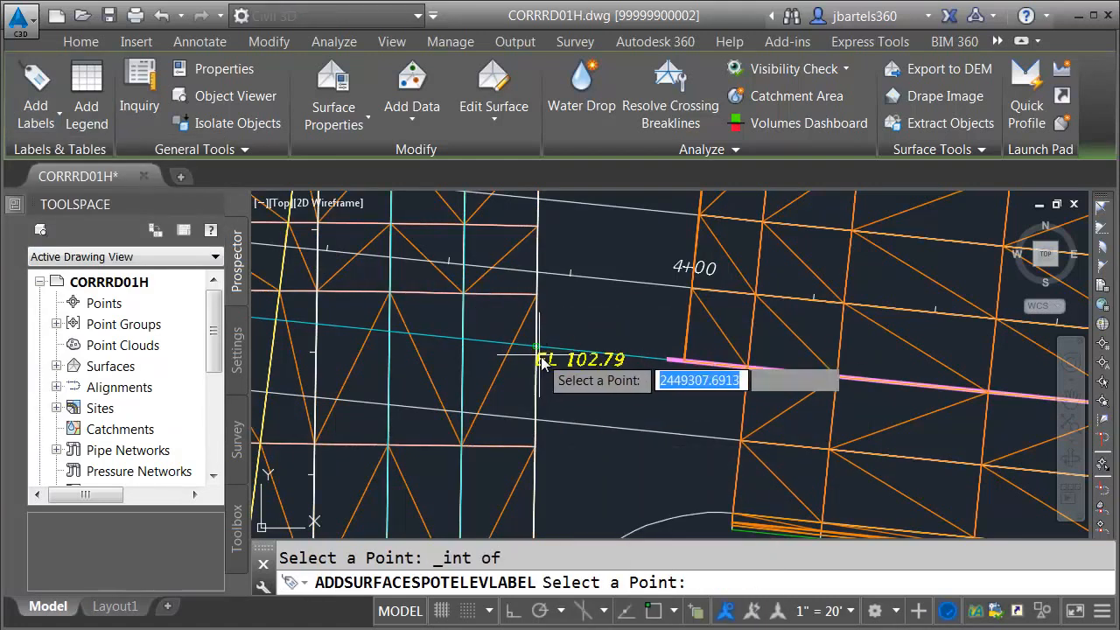
{"action": "key", "text": "Escape"}
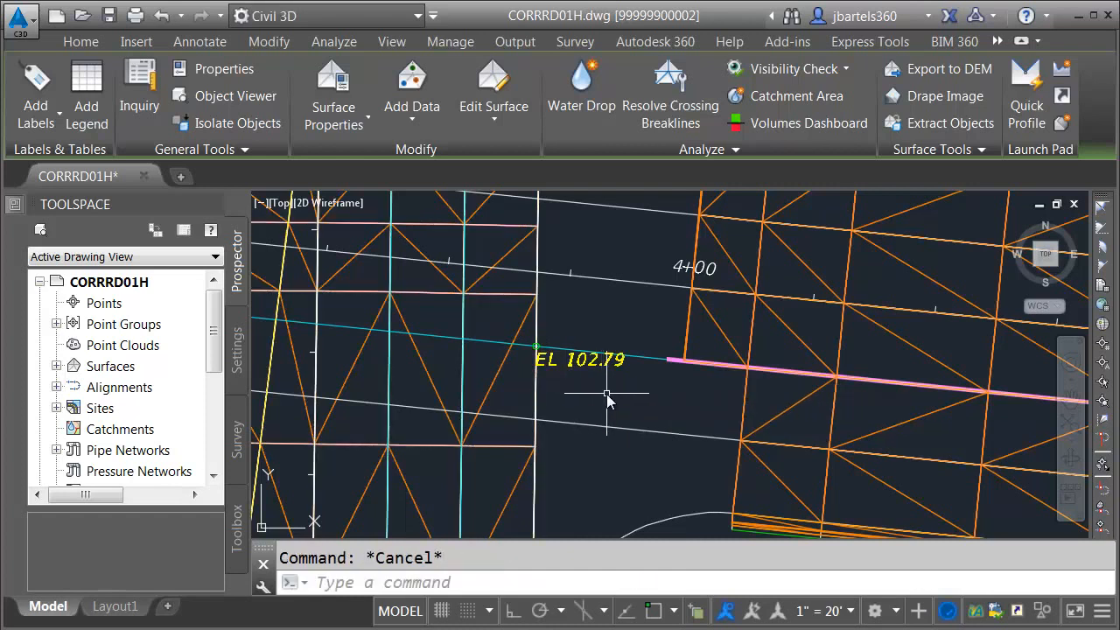
Add a spot elevation label to the Secondary St. EAST Approach TOP surface at its western endpoint on the magenta line.
{"action": "left_click", "coordinate": [718, 343]}
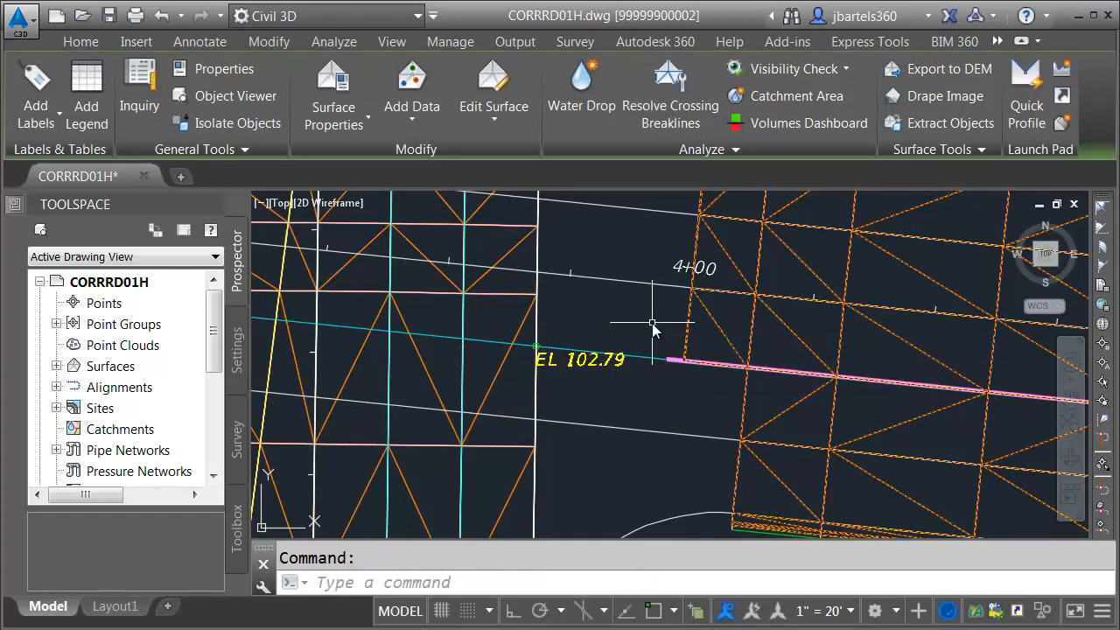
{"action": "left_click", "coordinate": [35, 114]}
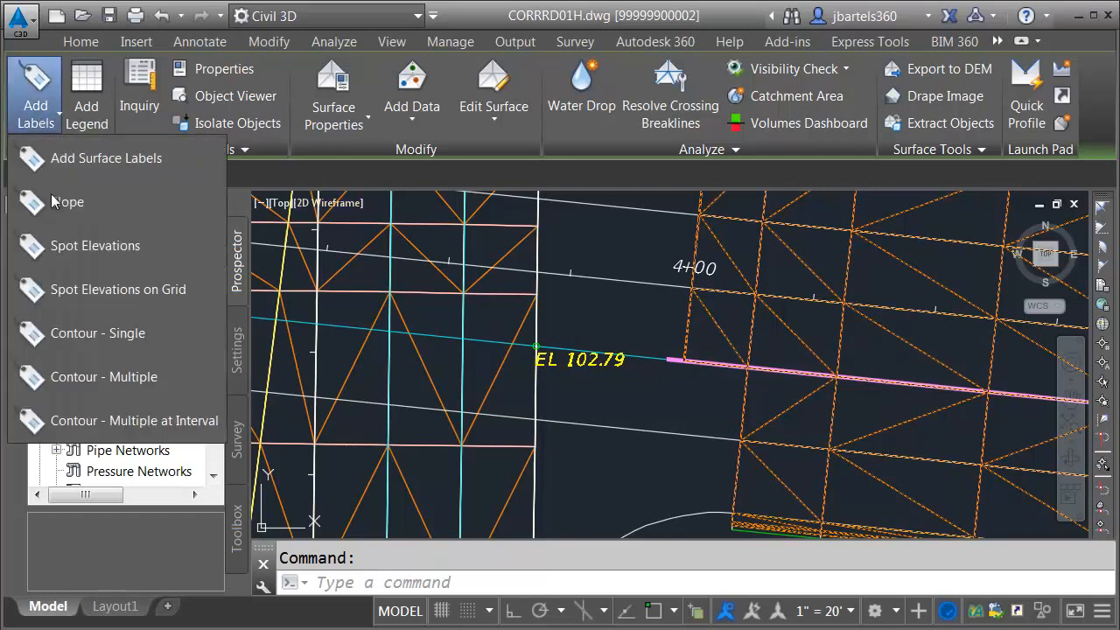
{"action": "left_click", "coordinate": [70, 248]}
{"action": "right_click", "coordinate": [632, 318], "text": "shift"}
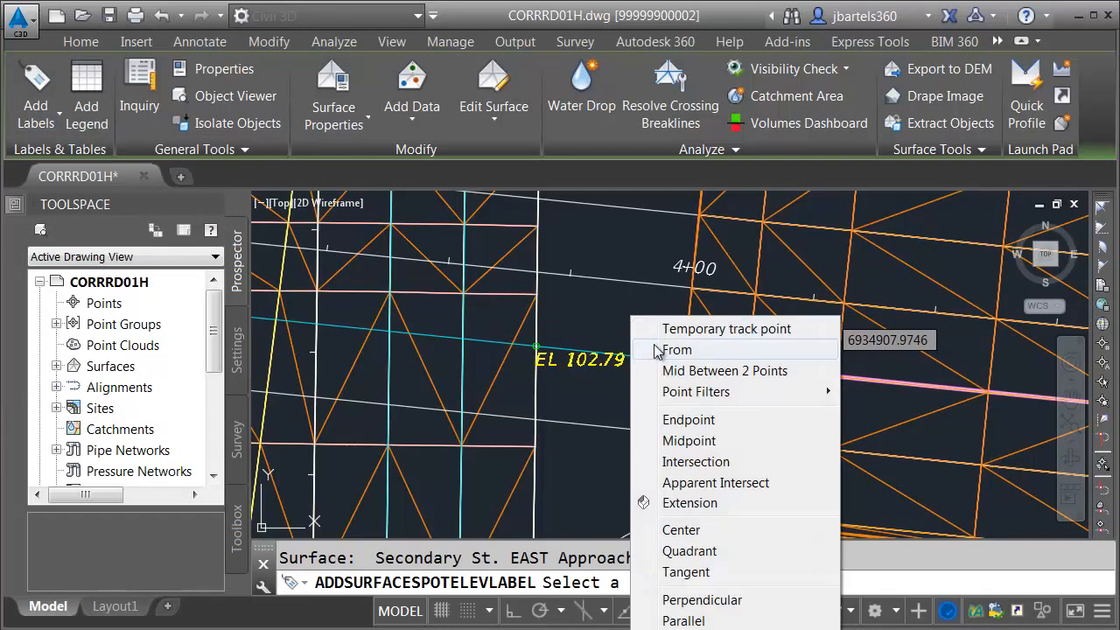
{"action": "left_click", "coordinate": [678, 419]}
{"action": "scroll", "coordinate": [691, 350], "scroll_direction": "up", "scroll_amount": 6}
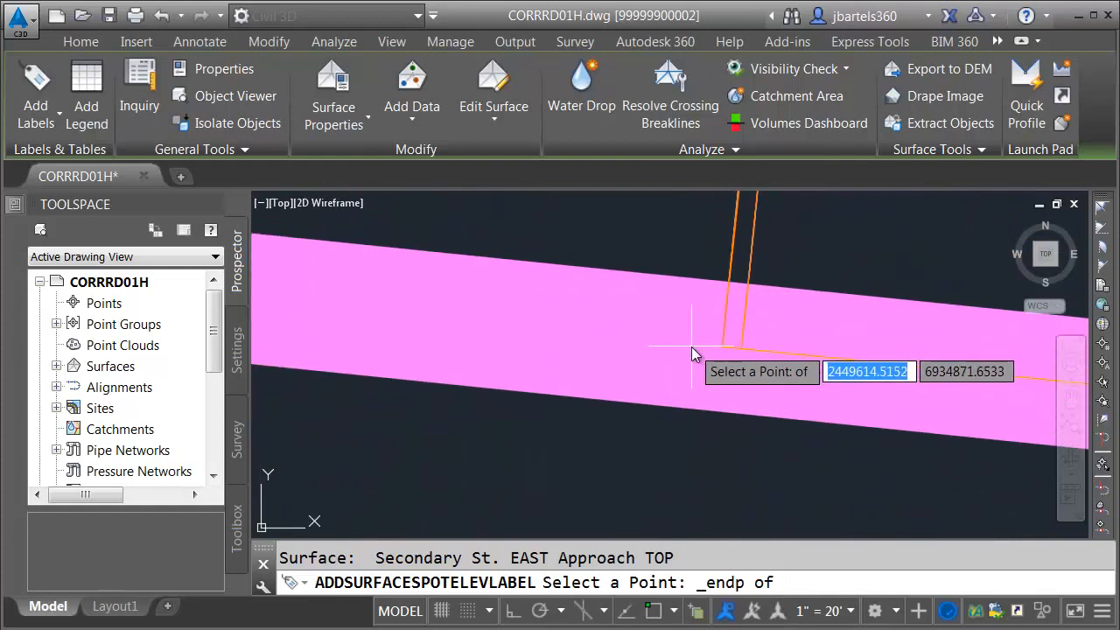
{"action": "left_click", "coordinate": [722, 348]}
{"action": "scroll", "coordinate": [670, 390], "scroll_direction": "down", "scroll_amount": 5}
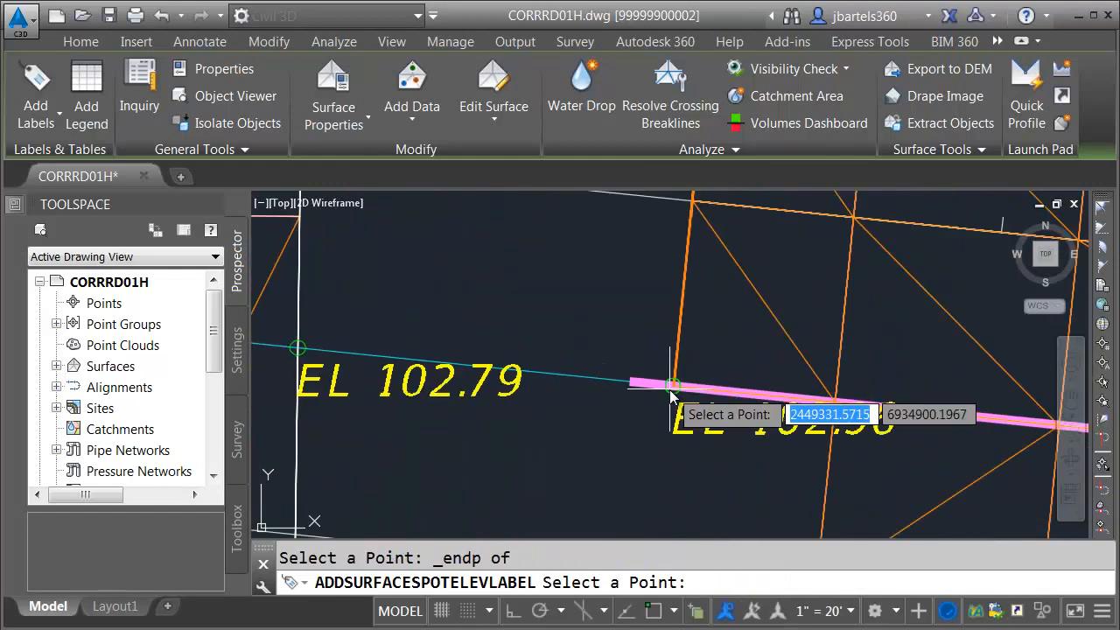
{"action": "key", "text": "Escape"}
Move the east approach's spot elevation label up and to the right of its labelled point.
{"action": "left_click", "coordinate": [681, 401]}
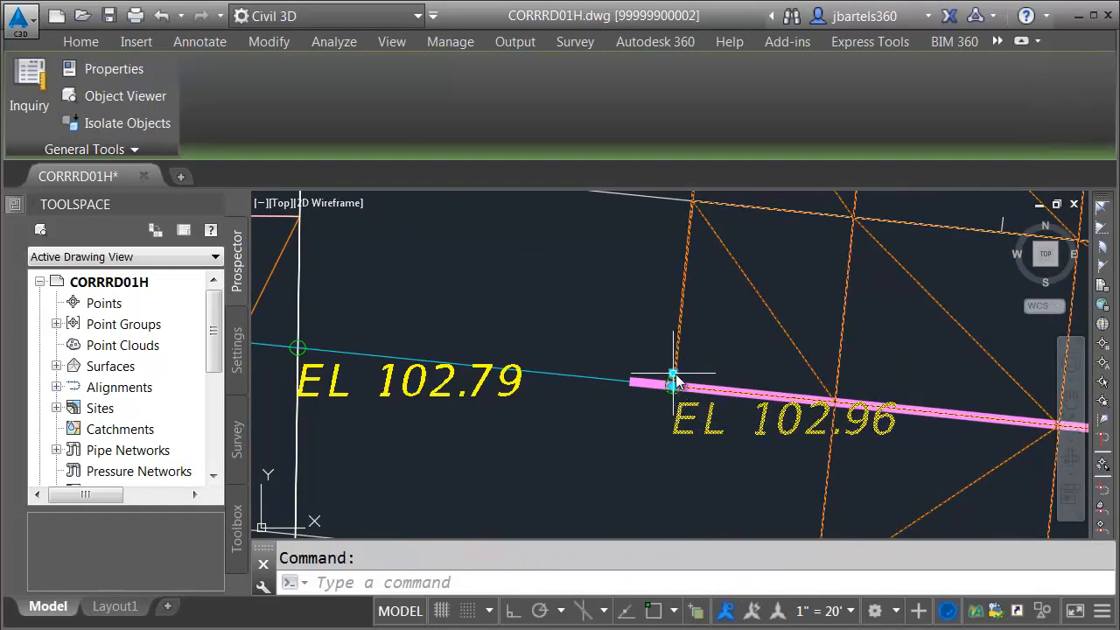
{"action": "left_click", "coordinate": [672, 375]}
{"action": "left_click", "coordinate": [749, 322]}
{"action": "scroll", "coordinate": [617, 429], "scroll_direction": "down", "scroll_amount": 2}
{"action": "scroll", "coordinate": [617, 429], "scroll_direction": "down", "scroll_amount": 2}
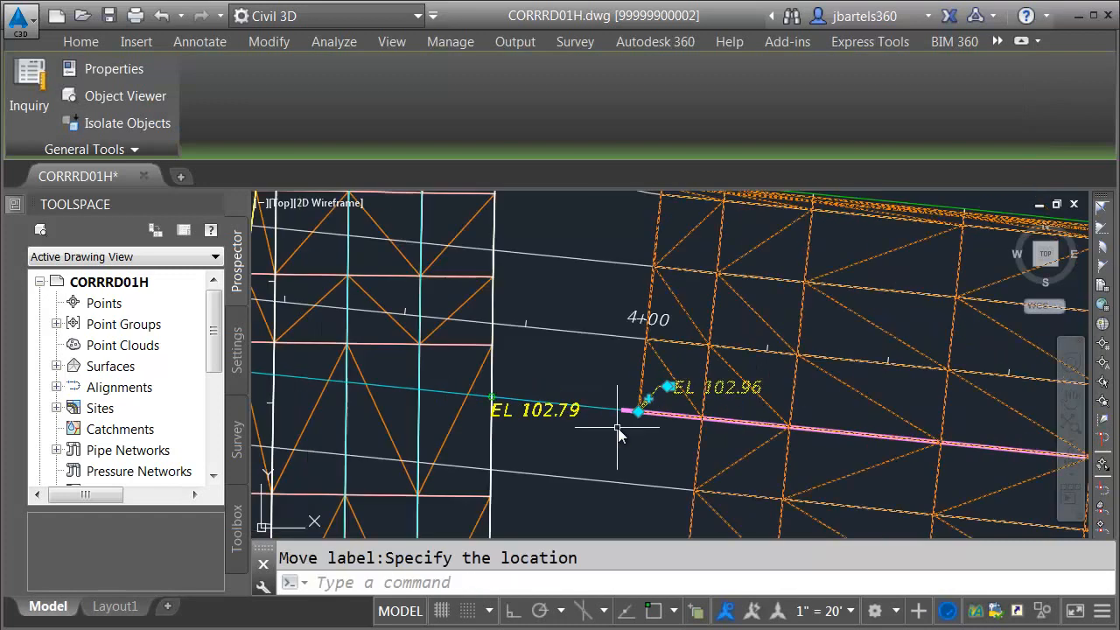
Move the primary road's spot elevation label down and to the left of its labelled point.
{"action": "left_click", "coordinate": [505, 418]}
{"action": "left_click", "coordinate": [493, 385]}
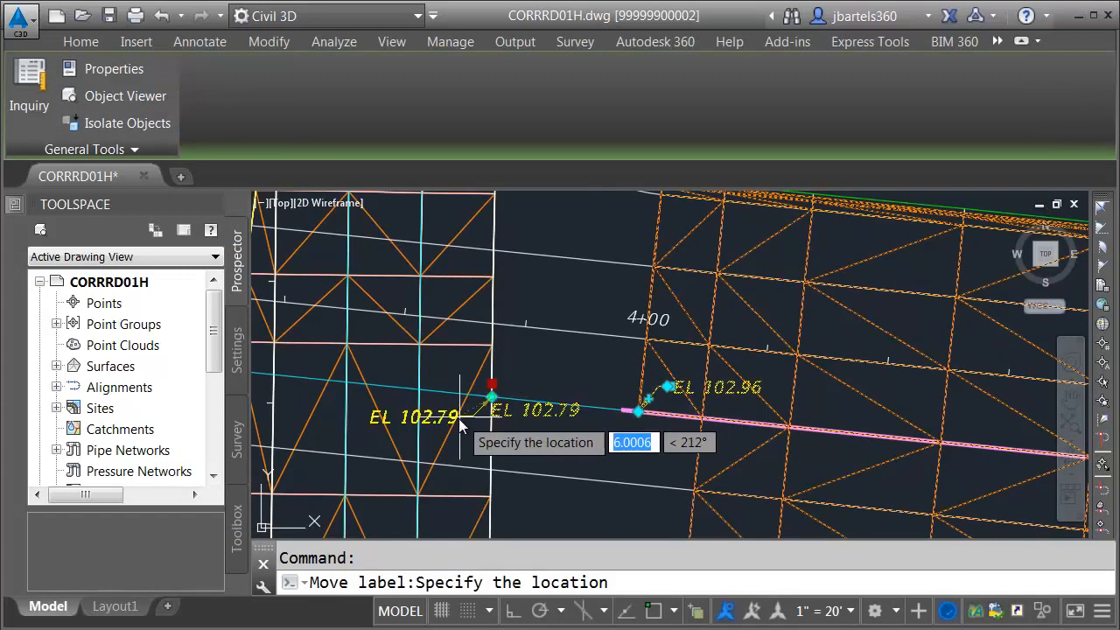
{"action": "left_click", "coordinate": [457, 428]}
{"action": "key", "text": "Escape"}
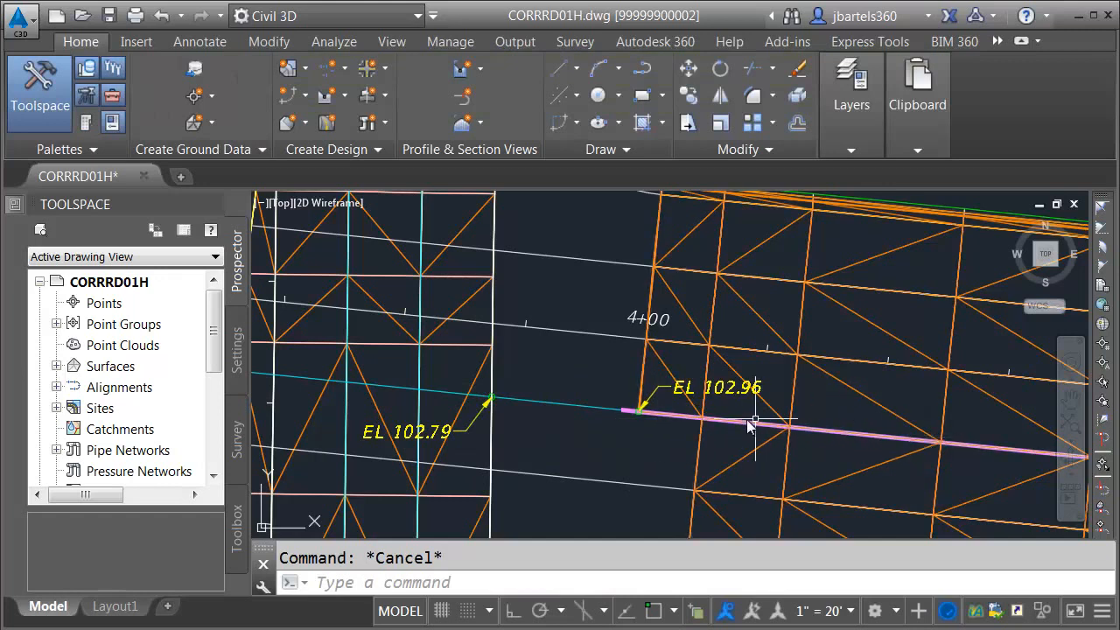
Split the model view into two vertical viewports and show the east approach in SW Isometric in the right-hand one.
{"action": "left_click", "coordinate": [260, 204]}
{"action": "mouse_move", "coordinate": [367, 250]}
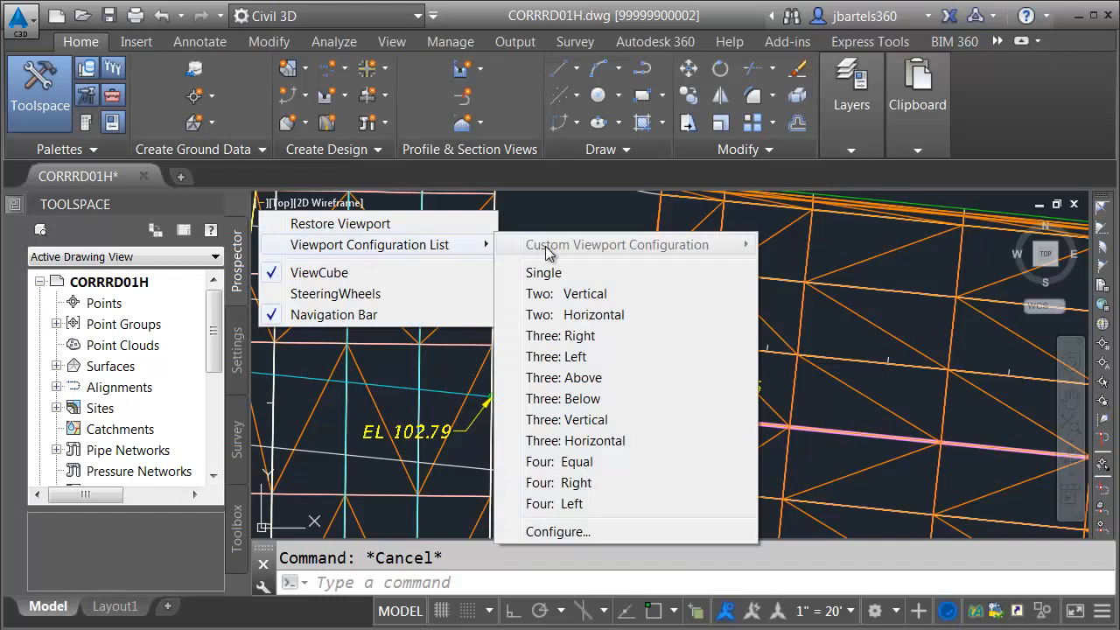
{"action": "left_click", "coordinate": [562, 294]}
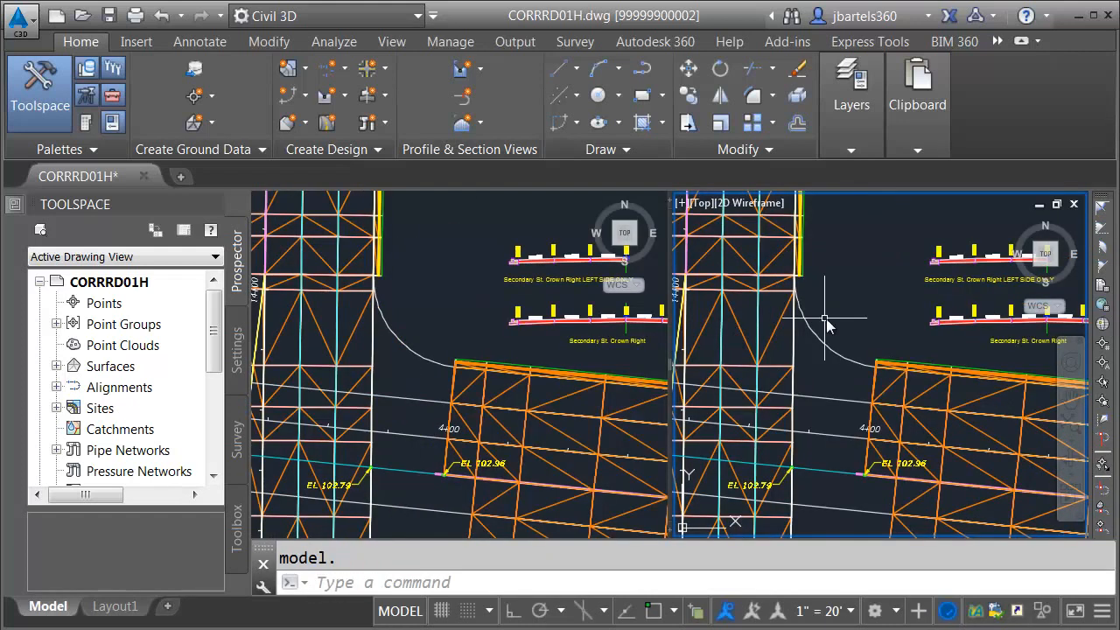
{"action": "left_click", "coordinate": [1038, 269]}
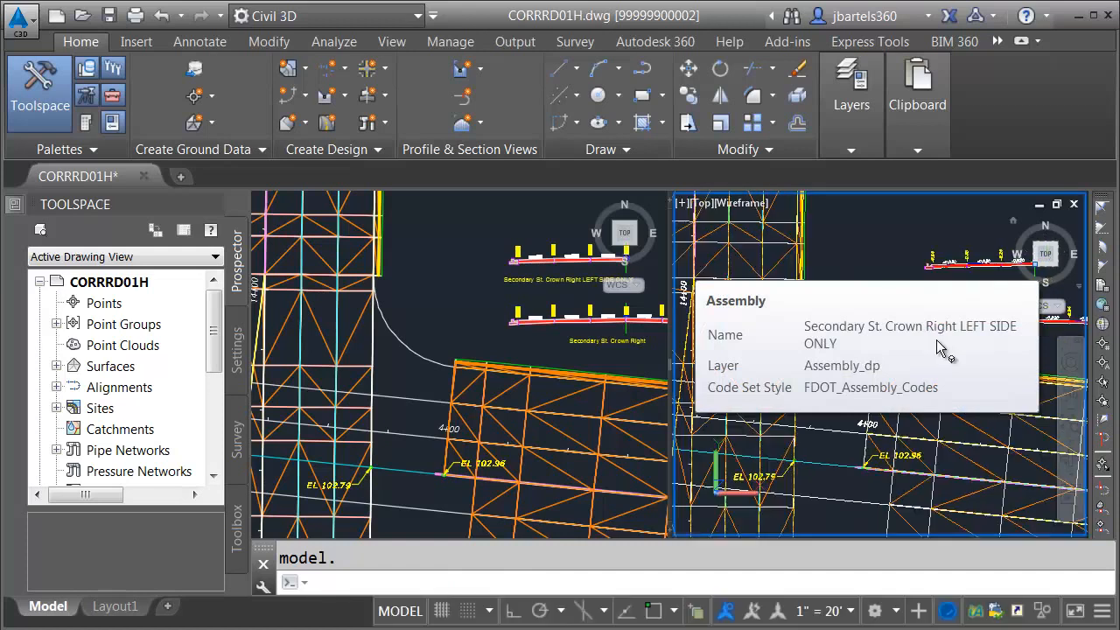
{"action": "scroll", "coordinate": [869, 369], "scroll_direction": "up", "scroll_amount": 10}
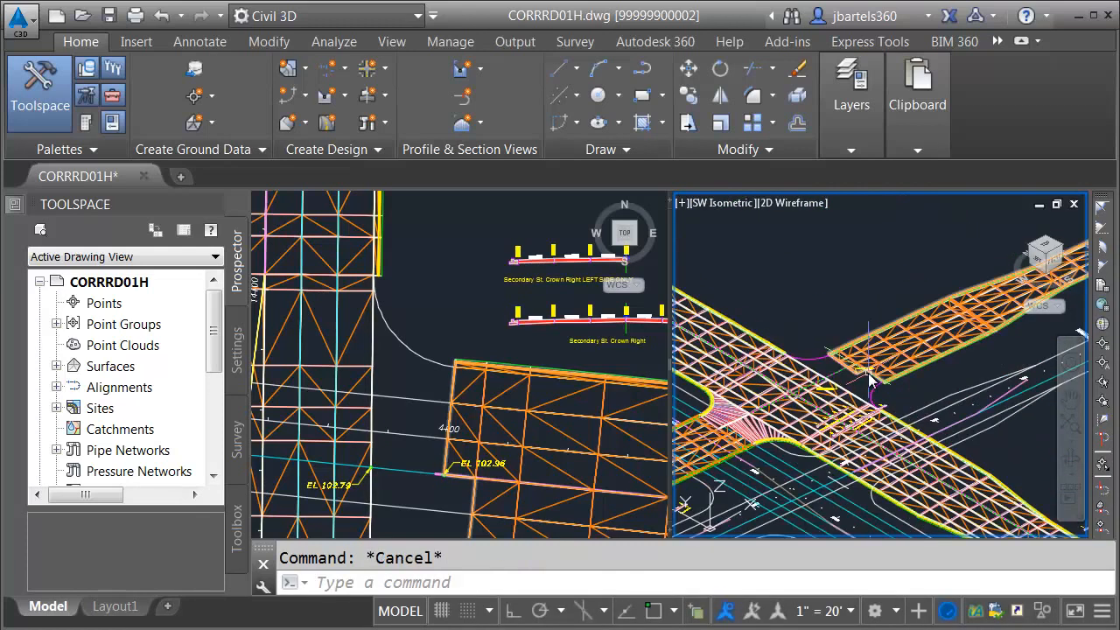
{"action": "scroll", "coordinate": [840, 389], "scroll_direction": "up", "scroll_amount": 6}
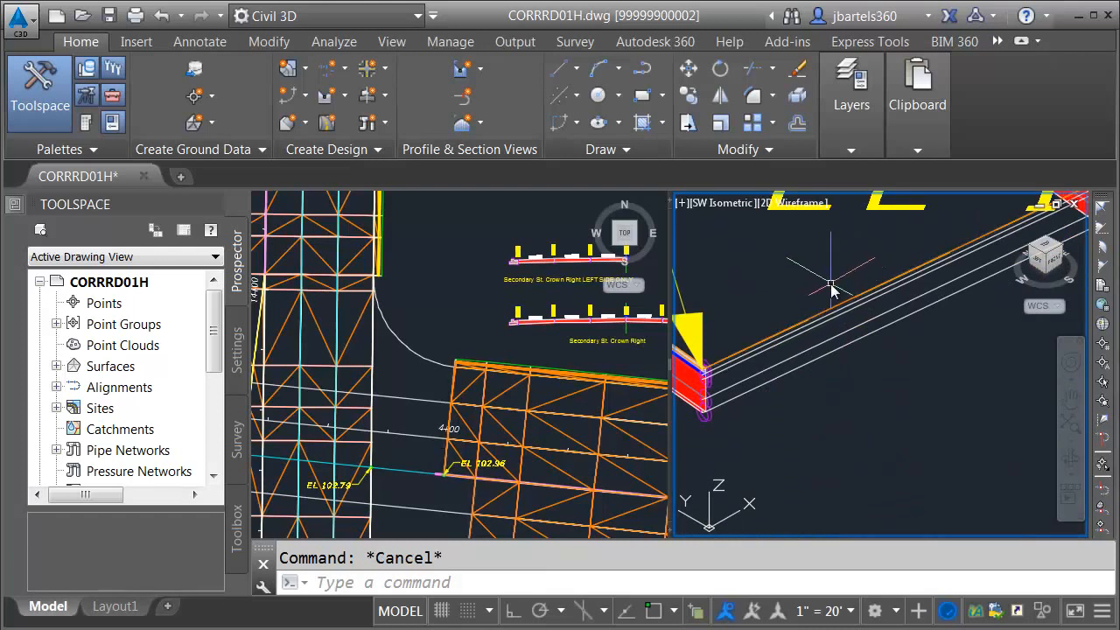
Send the Secondary St. east approach surface to the back of the display order.
{"action": "scroll", "coordinate": [836, 292], "scroll_direction": "down", "scroll_amount": 2}
{"action": "scroll", "coordinate": [787, 271], "scroll_direction": "down", "scroll_amount": 2}
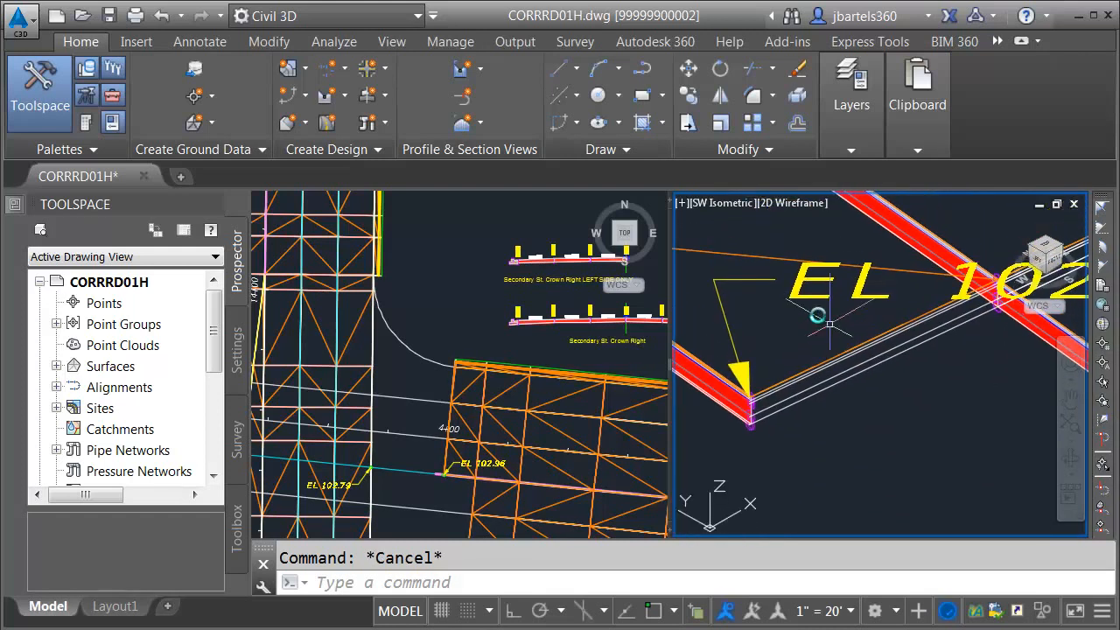
{"action": "left_click", "coordinate": [773, 262]}
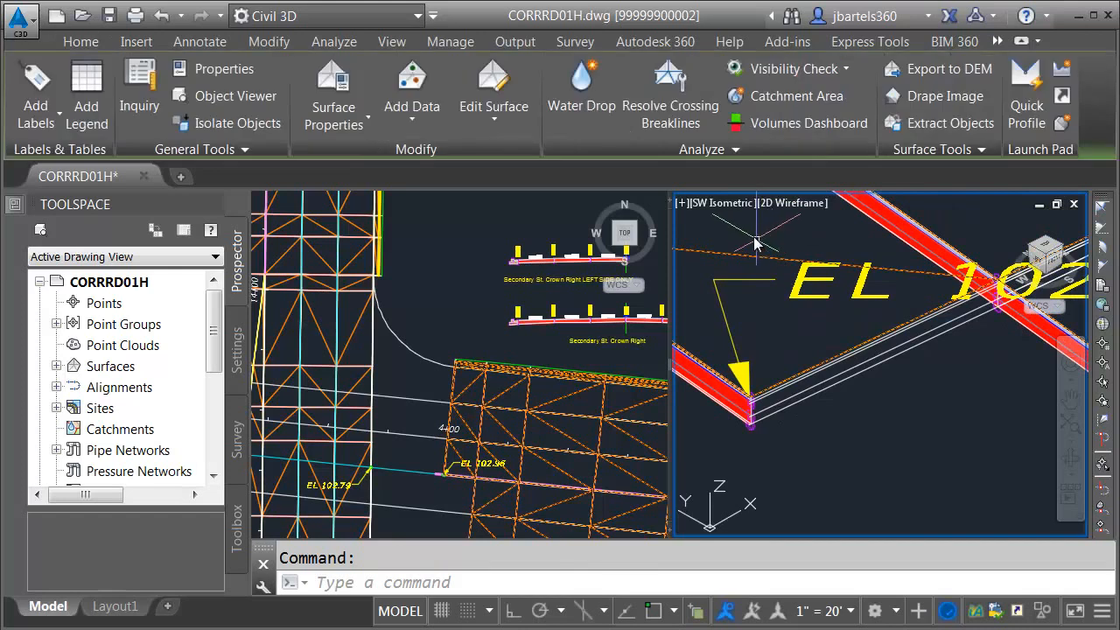
{"action": "right_click", "coordinate": [751, 236]}
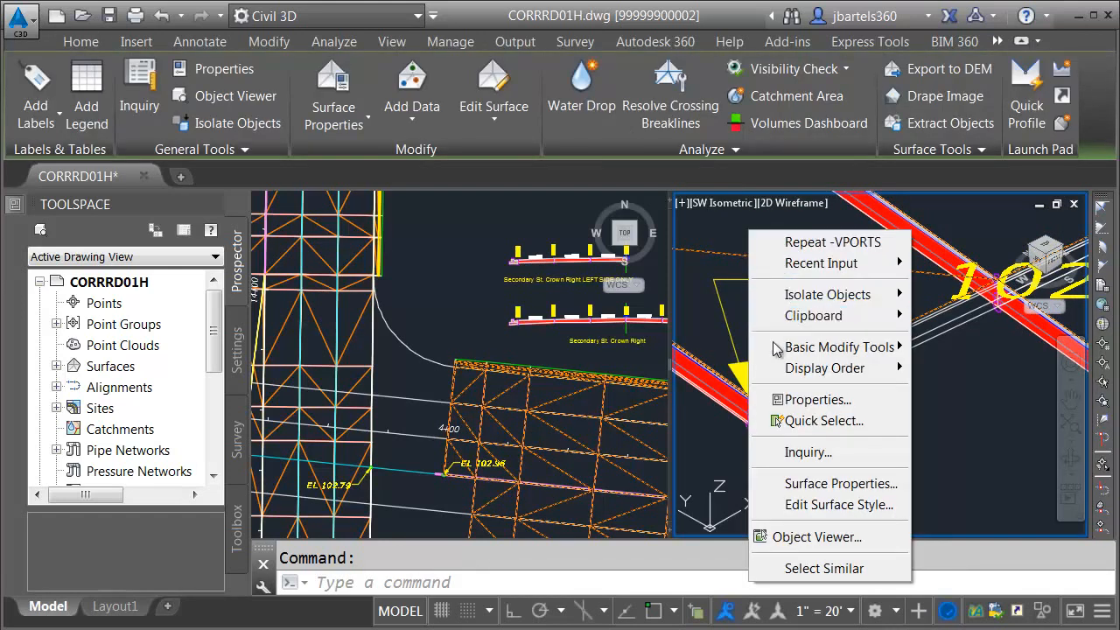
{"action": "mouse_move", "coordinate": [783, 367]}
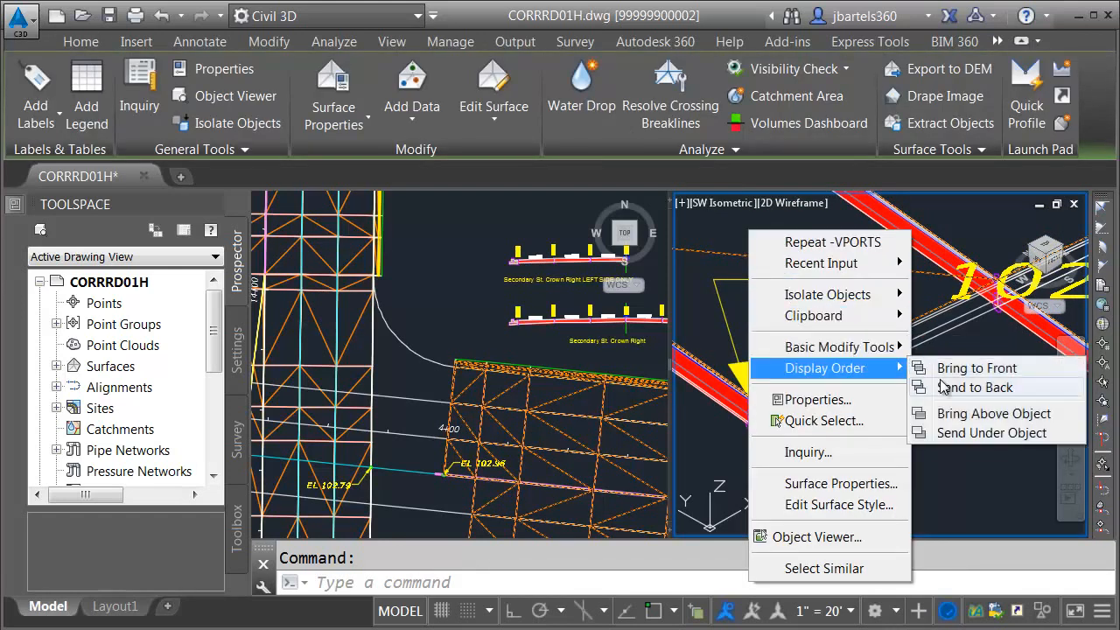
{"action": "left_click", "coordinate": [942, 386]}
{"action": "key", "text": "Escape"}
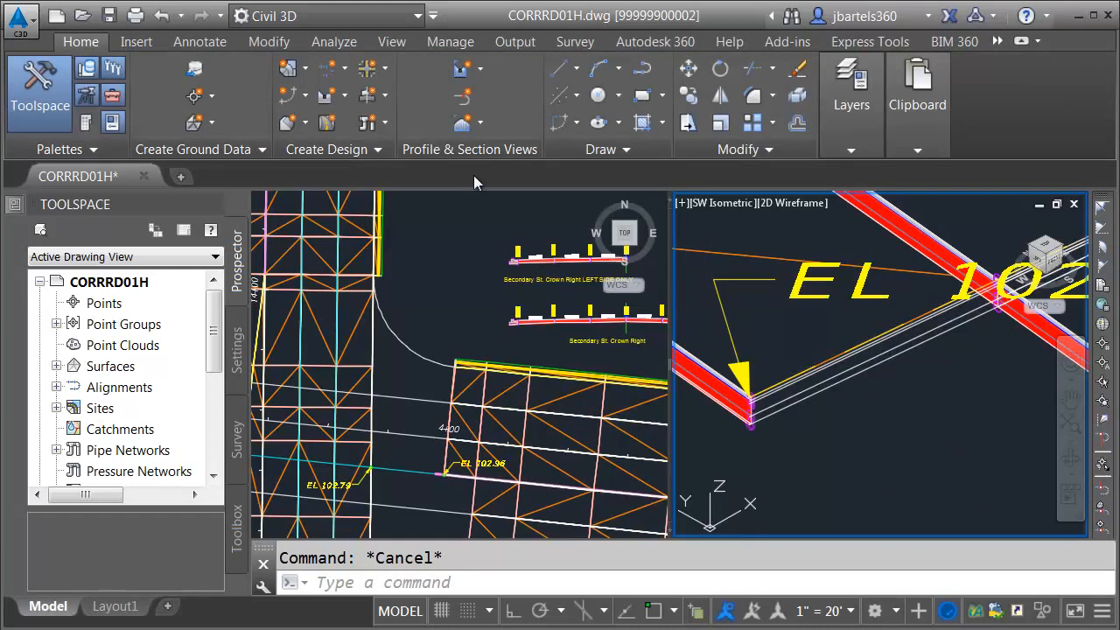
Start creating a feature line from the east approach corridor, choosing its ETW feature line along the magenta line.
{"action": "left_click", "coordinate": [296, 94]}
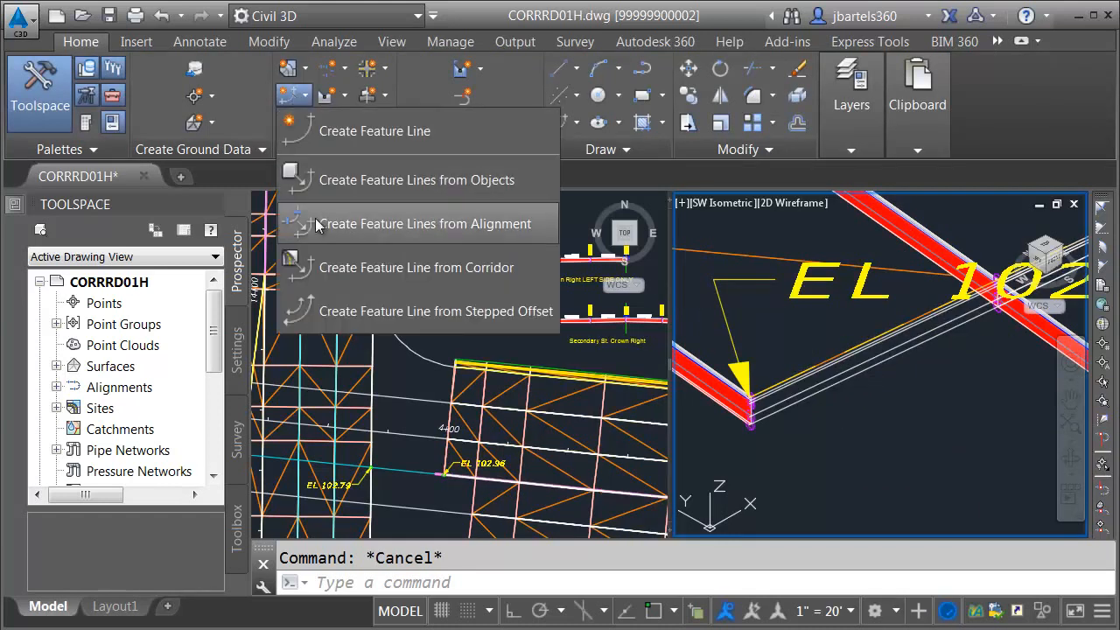
{"action": "left_click", "coordinate": [324, 260]}
{"action": "scroll", "coordinate": [796, 371], "scroll_direction": "up", "scroll_amount": 2}
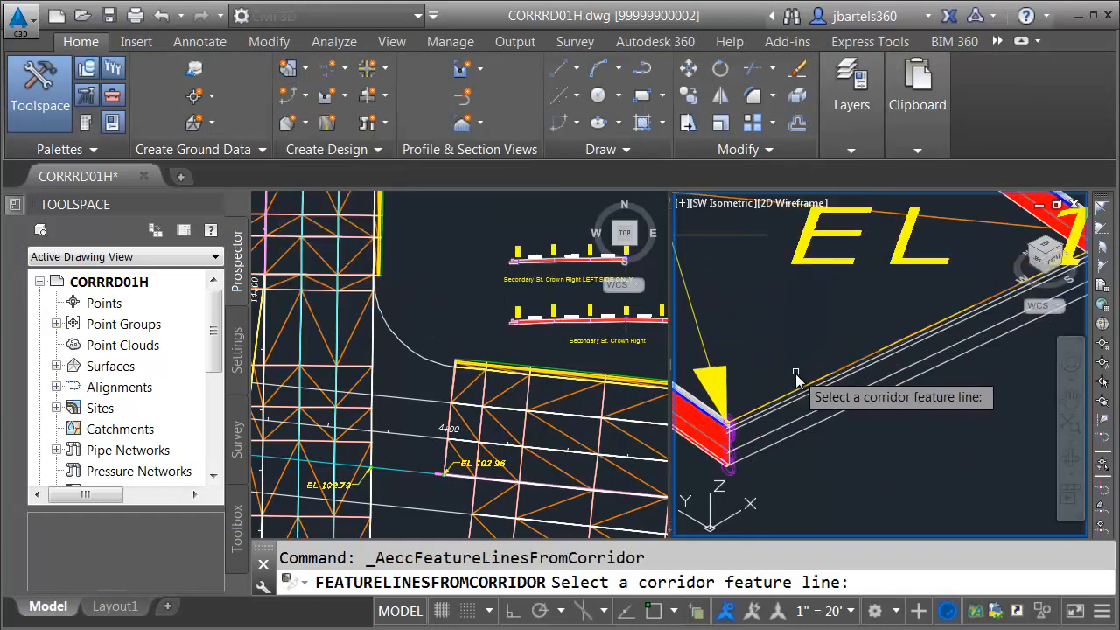
{"action": "left_click", "coordinate": [800, 383]}
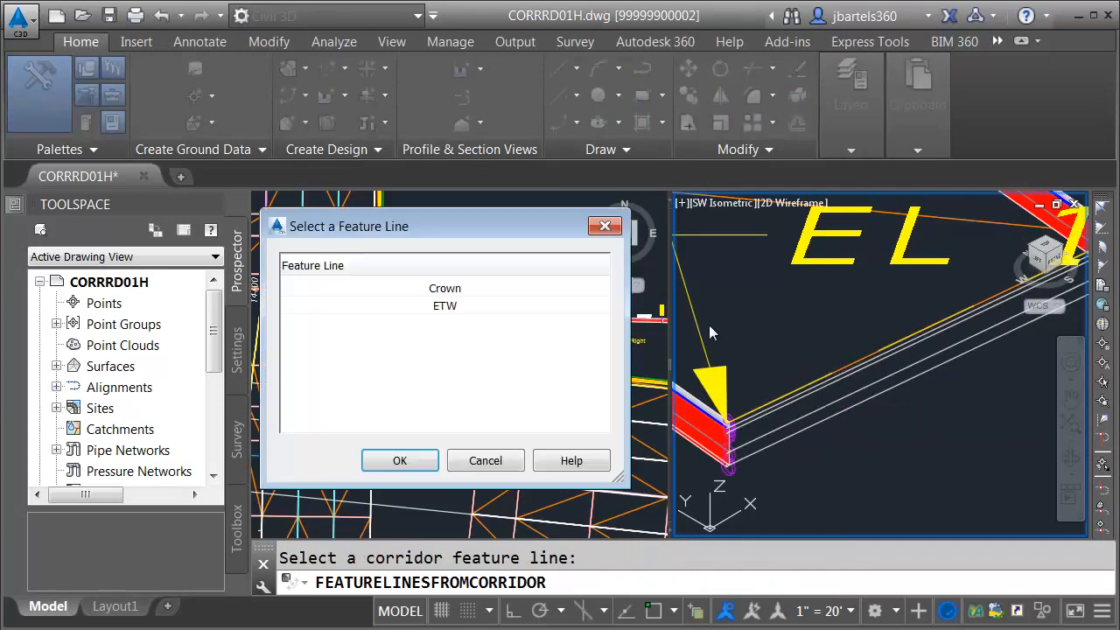
{"action": "left_click", "coordinate": [445, 308]}
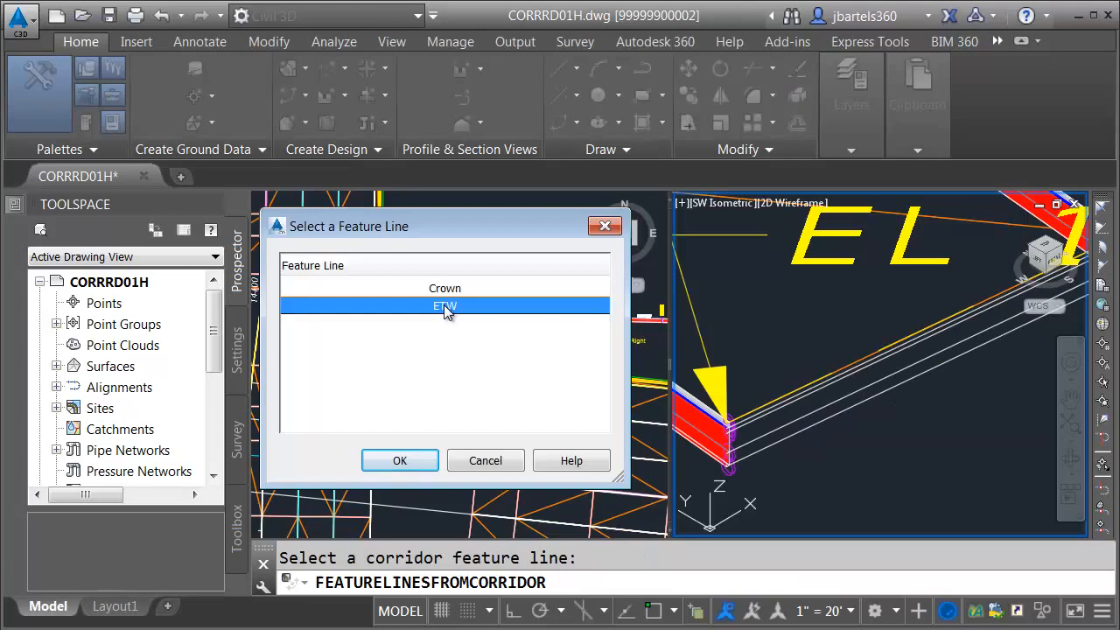
{"action": "left_click", "coordinate": [402, 457]}
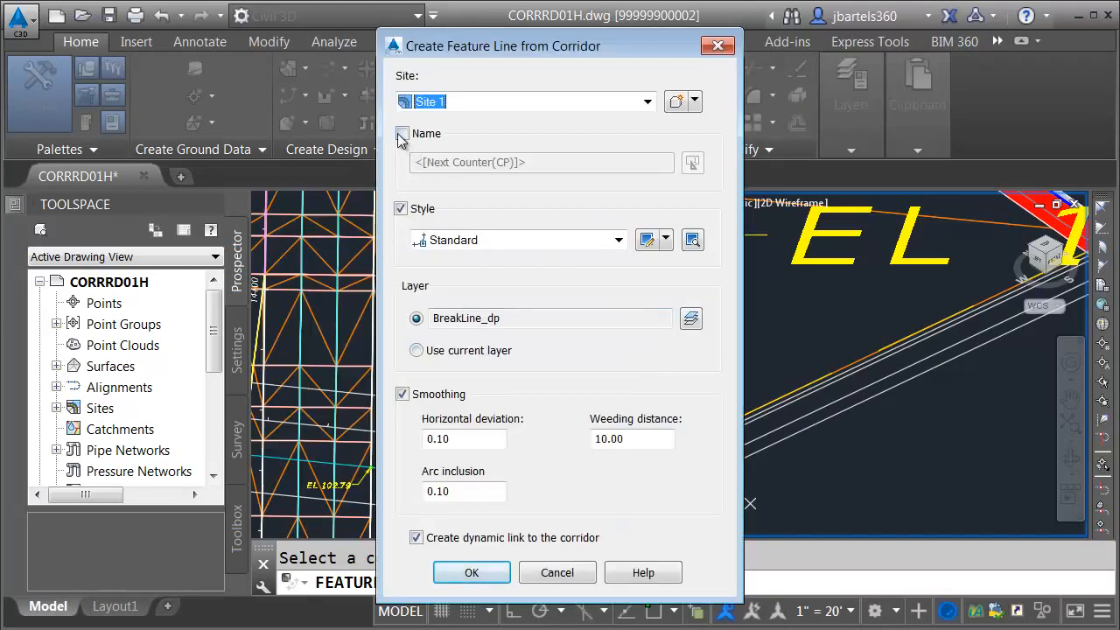
Create the corridor feature line in Site 1 as "Secondary St. EAST Crown" with smoothing off and the dynamic corridor link kept.
{"action": "left_click", "coordinate": [401, 134]}
{"action": "left_click_drag", "start_coordinate": [534, 162], "coordinate": [418, 165]}
{"action": "type", "text": "Secondary St. EAST Crown"}
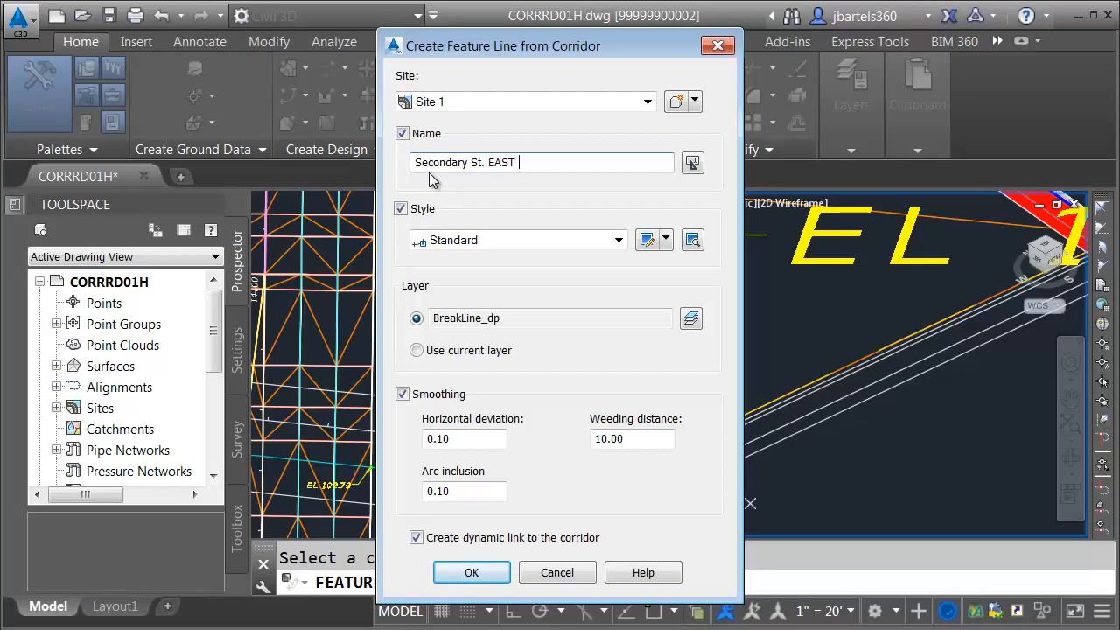
{"action": "left_click", "coordinate": [403, 394]}
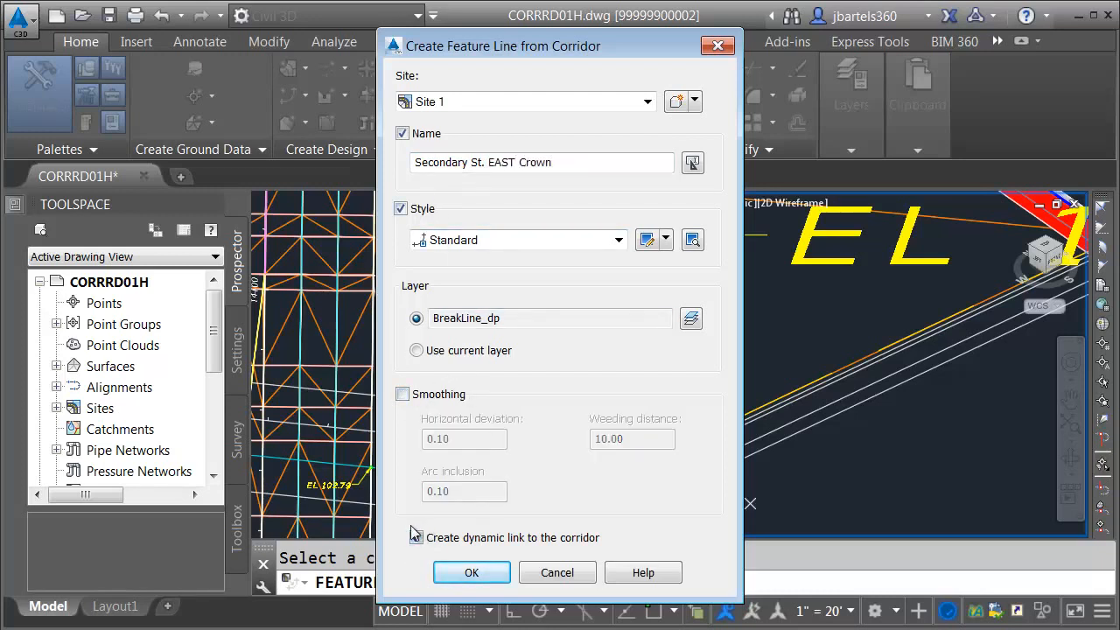
{"action": "left_click", "coordinate": [435, 564]}
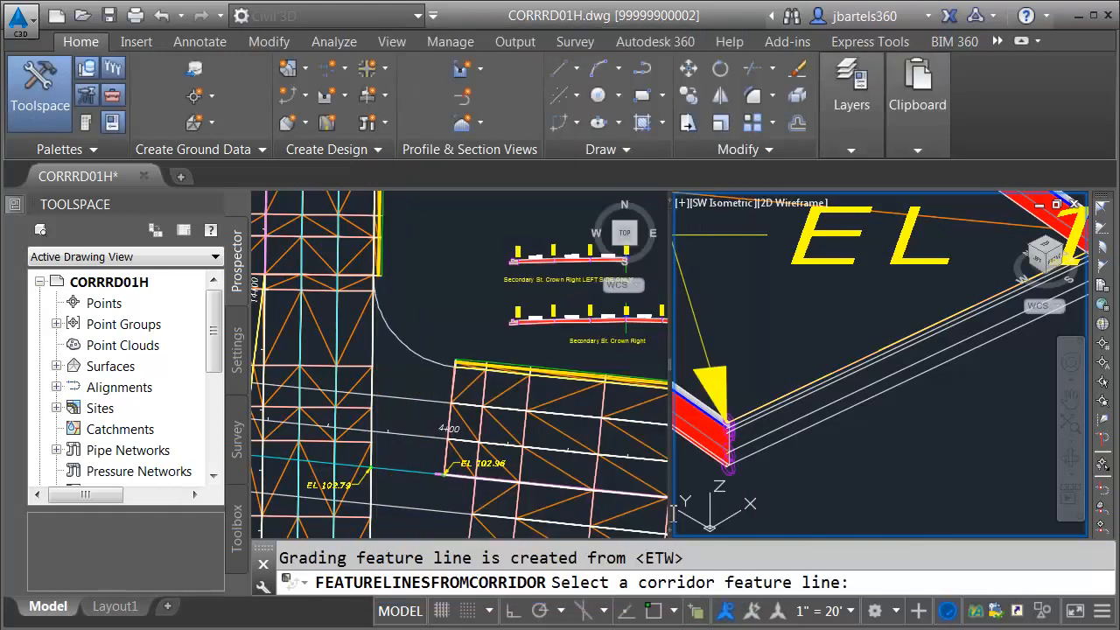
{"action": "key", "text": "Escape"}
Return the model space to a single viewport showing the top view.
{"action": "middle_click_drag", "start_coordinate": [877, 468], "coordinate": [842, 468]}
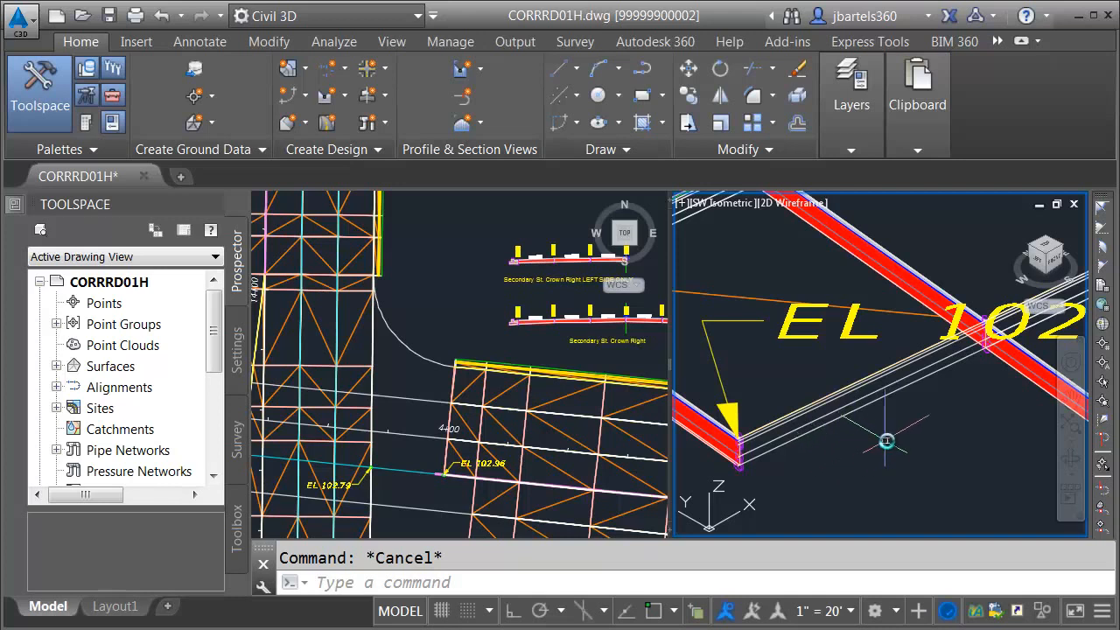
{"action": "middle_click_drag", "start_coordinate": [884, 441], "coordinate": [813, 459], "text": "shift"}
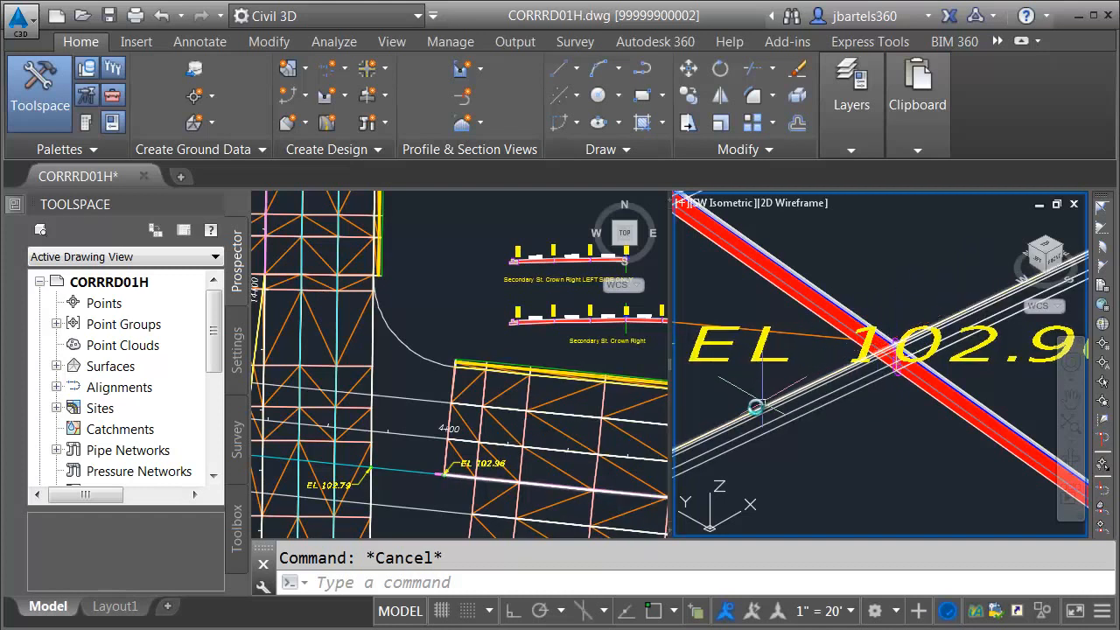
{"action": "middle_click_drag", "start_coordinate": [717, 420], "coordinate": [779, 390]}
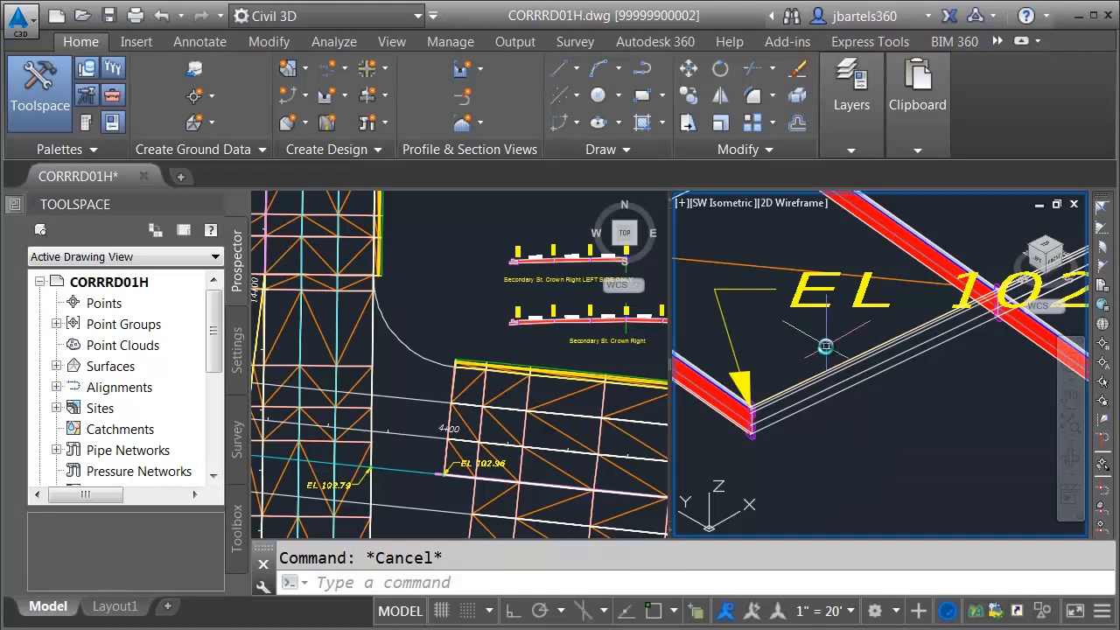
{"action": "left_click", "coordinate": [416, 260]}
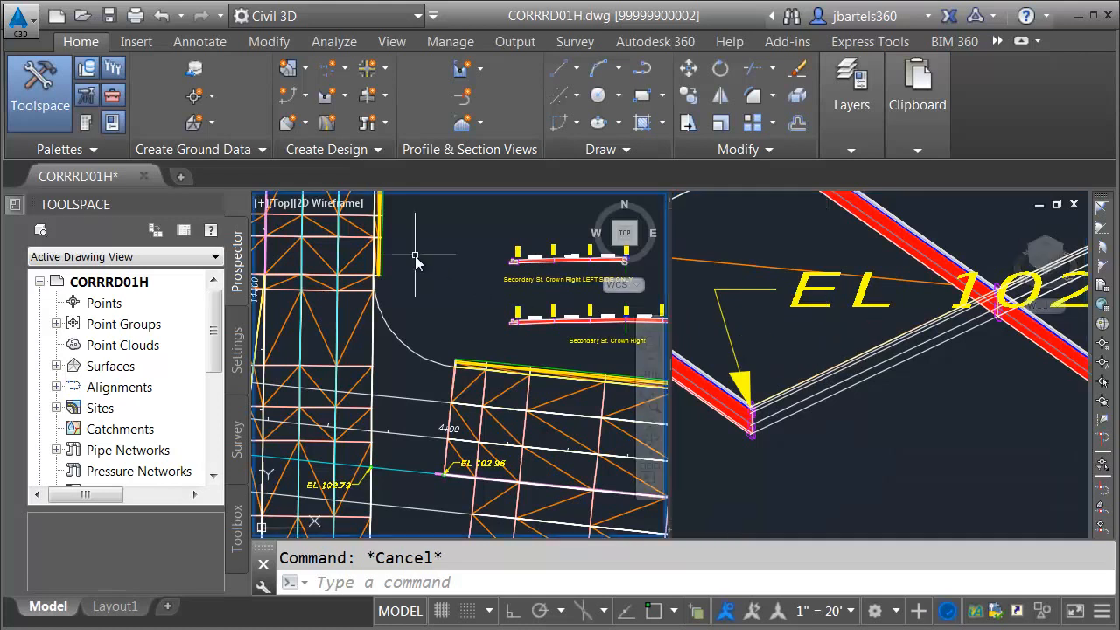
{"action": "left_click", "coordinate": [259, 203]}
{"action": "mouse_move", "coordinate": [301, 245]}
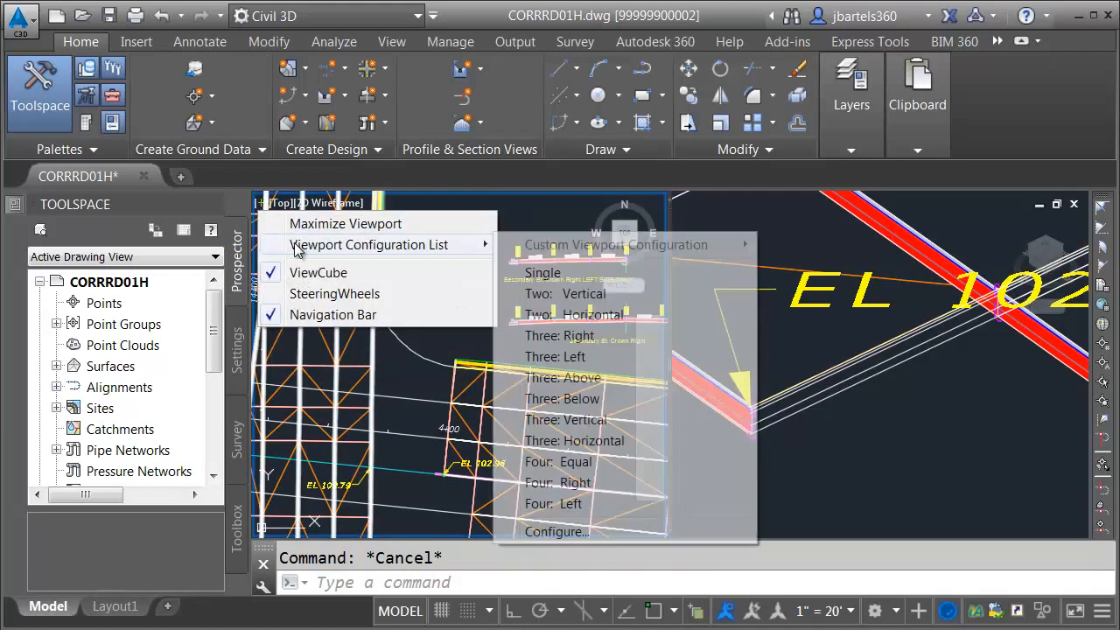
{"action": "left_click", "coordinate": [537, 274]}
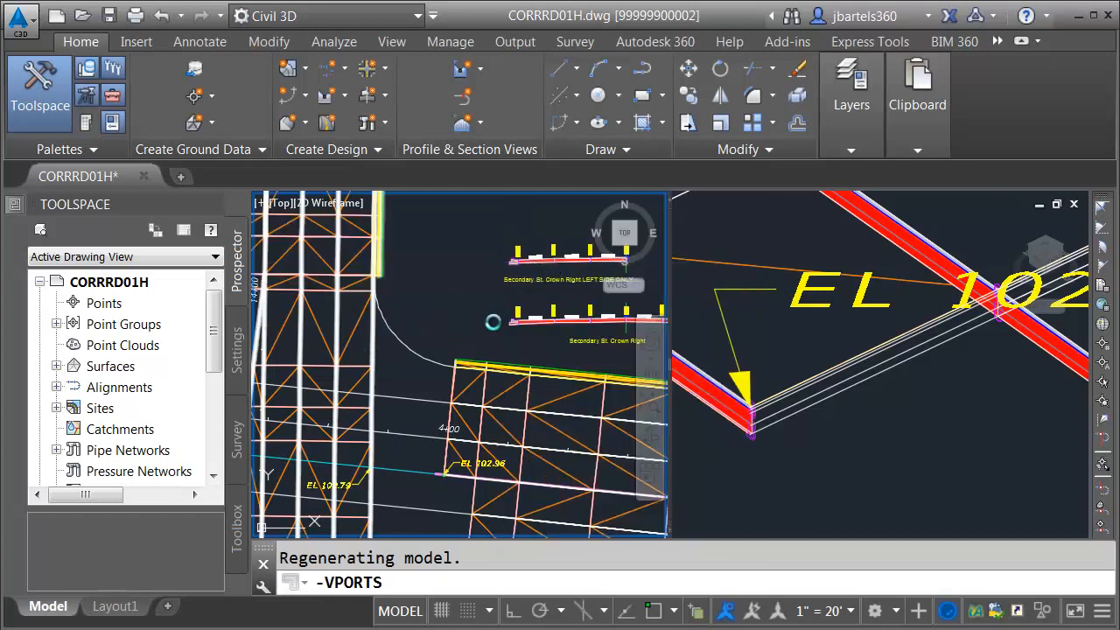
Set up a new feature line named "Secondary St. EAST Crown Connect" in Site 1 with the _Generic Feature style.
{"action": "scroll", "coordinate": [609, 494], "scroll_direction": "up", "scroll_amount": 3}
{"action": "scroll", "coordinate": [608, 495], "scroll_direction": "up", "scroll_amount": 2}
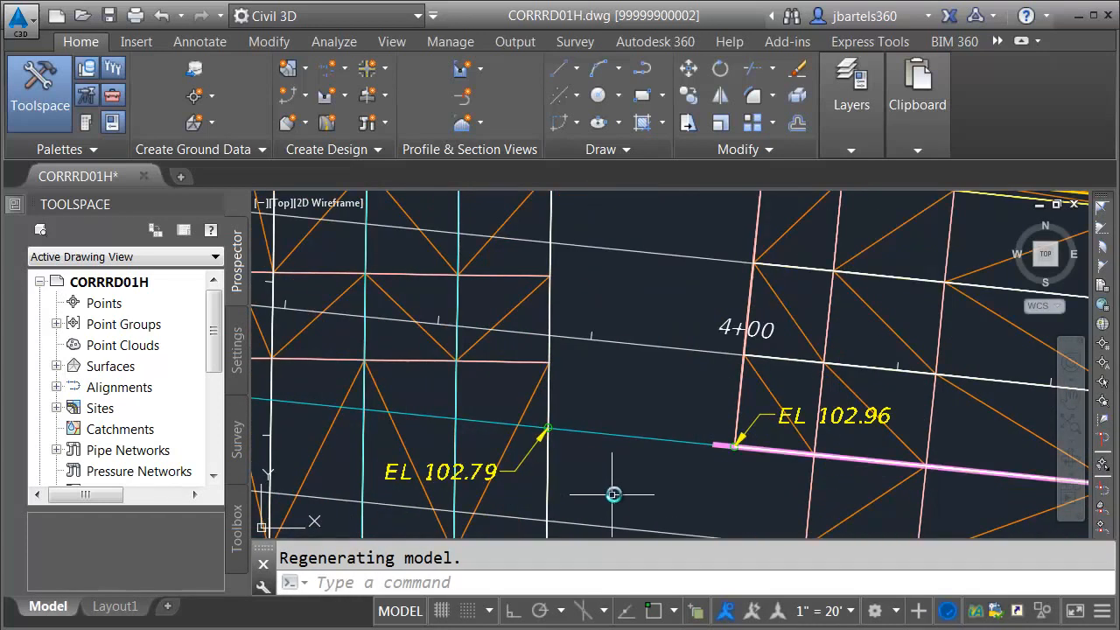
{"action": "scroll", "coordinate": [611, 494], "scroll_direction": "up", "scroll_amount": 2}
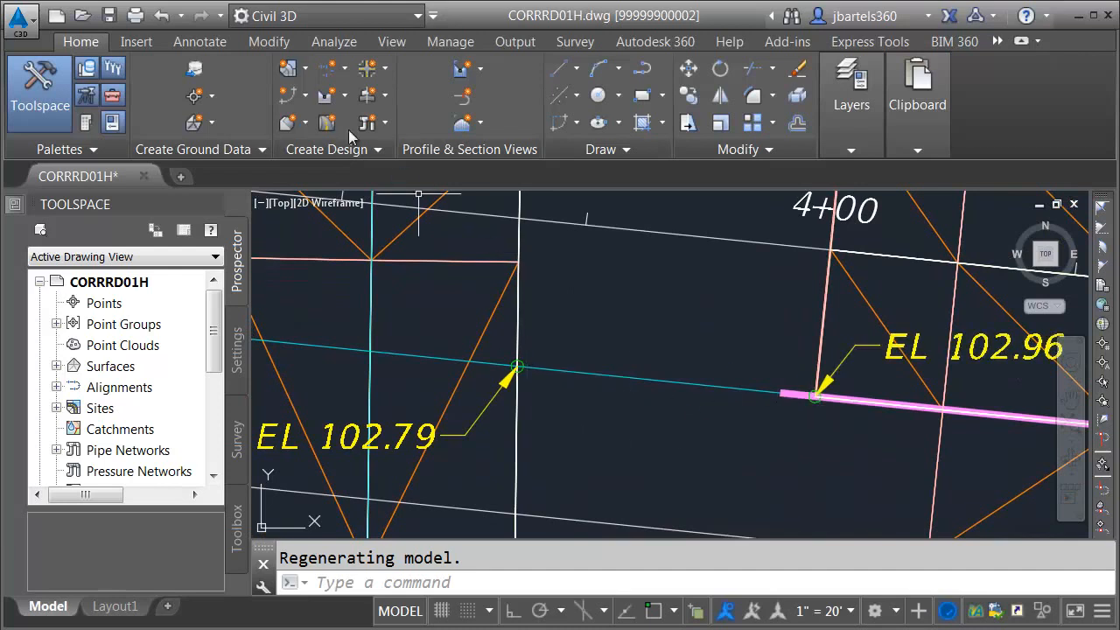
{"action": "left_click", "coordinate": [293, 95]}
{"action": "left_click", "coordinate": [333, 116]}
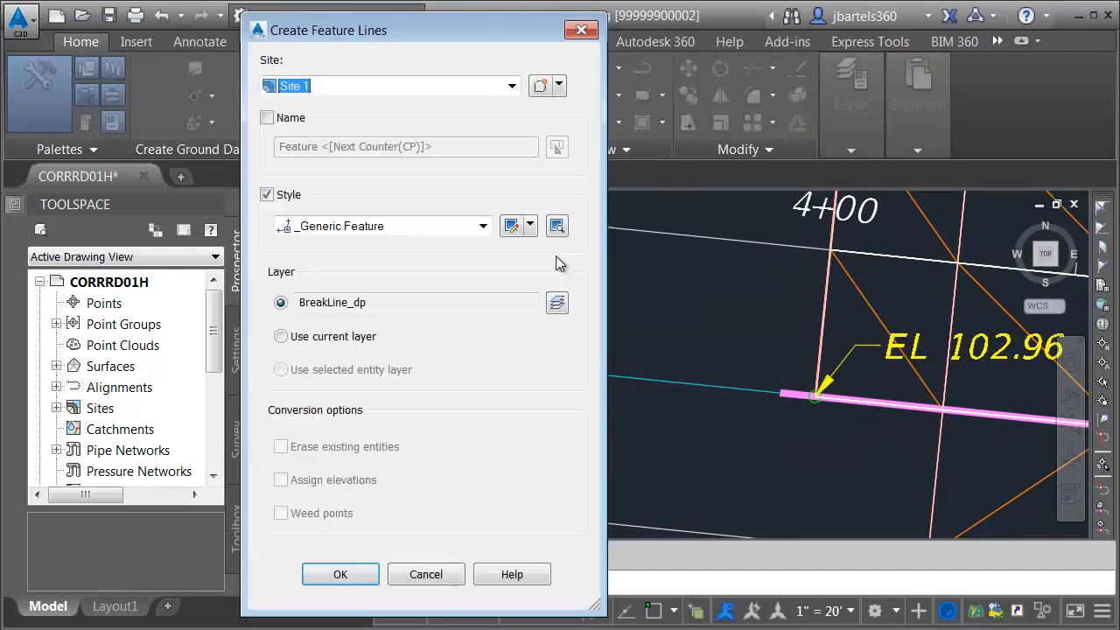
{"action": "left_click", "coordinate": [267, 118]}
{"action": "double_click", "coordinate": [442, 148]}
{"action": "type", "text": "Secondary St. EAST Crown Connect"}
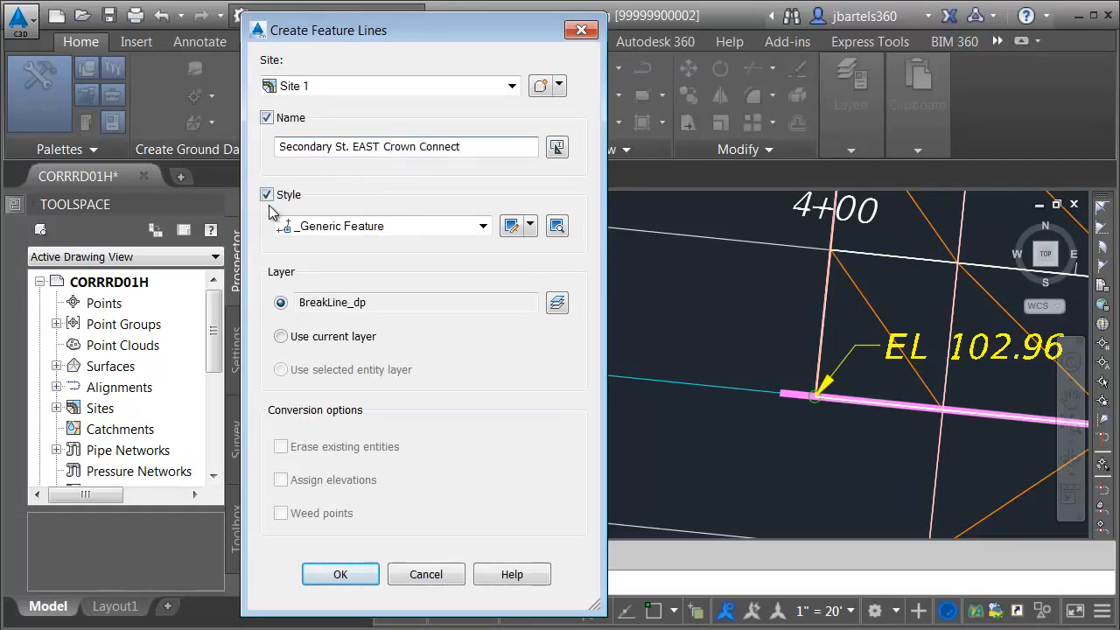
{"action": "left_click", "coordinate": [342, 575]}
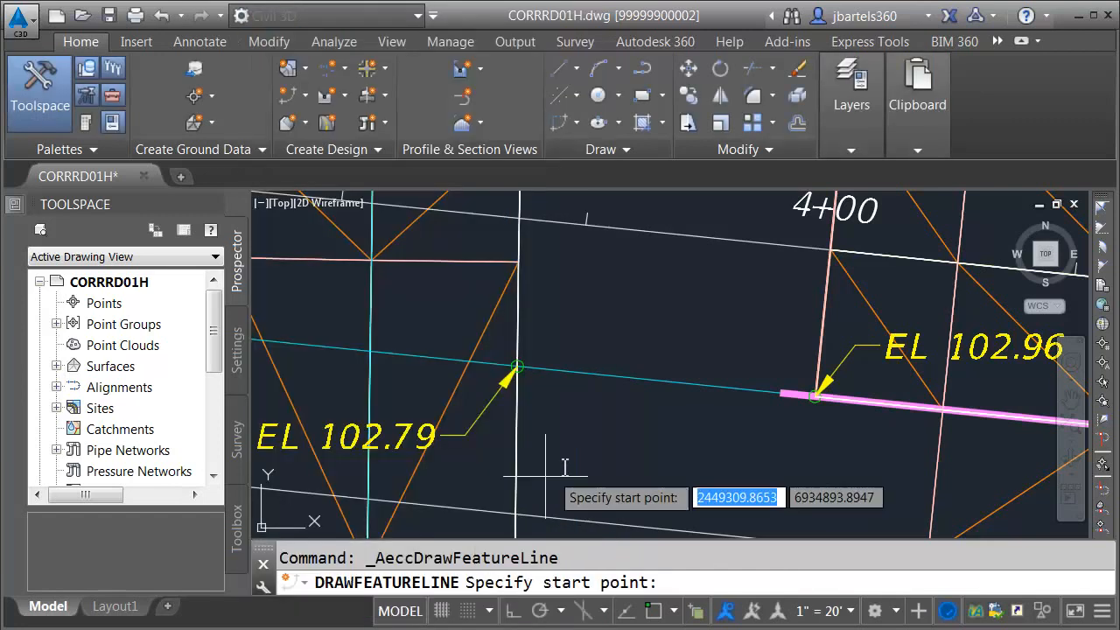
Start the connecting feature line at the western endpoint of the east approach's crown feature line, accepting the default elevation of 101.87.
{"action": "right_click", "coordinate": [723, 450], "text": "shift"}
{"action": "left_click", "coordinate": [792, 124]}
{"action": "scroll", "coordinate": [810, 405], "scroll_direction": "up", "scroll_amount": 6}
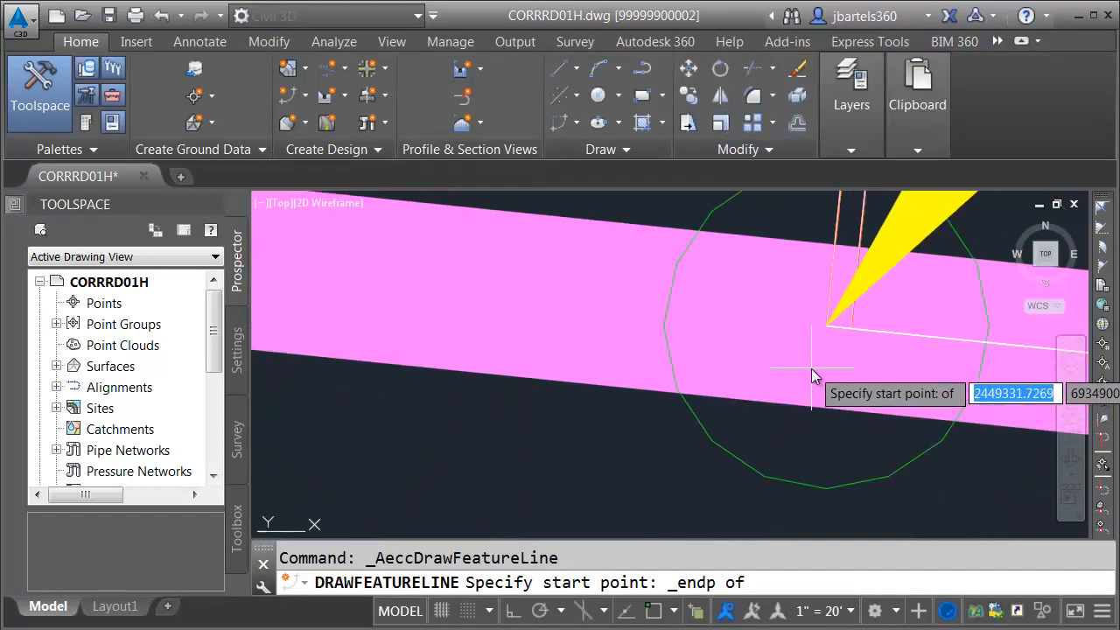
{"action": "left_click", "coordinate": [826, 326]}
{"action": "scroll", "coordinate": [779, 389], "scroll_direction": "down", "scroll_amount": 4}
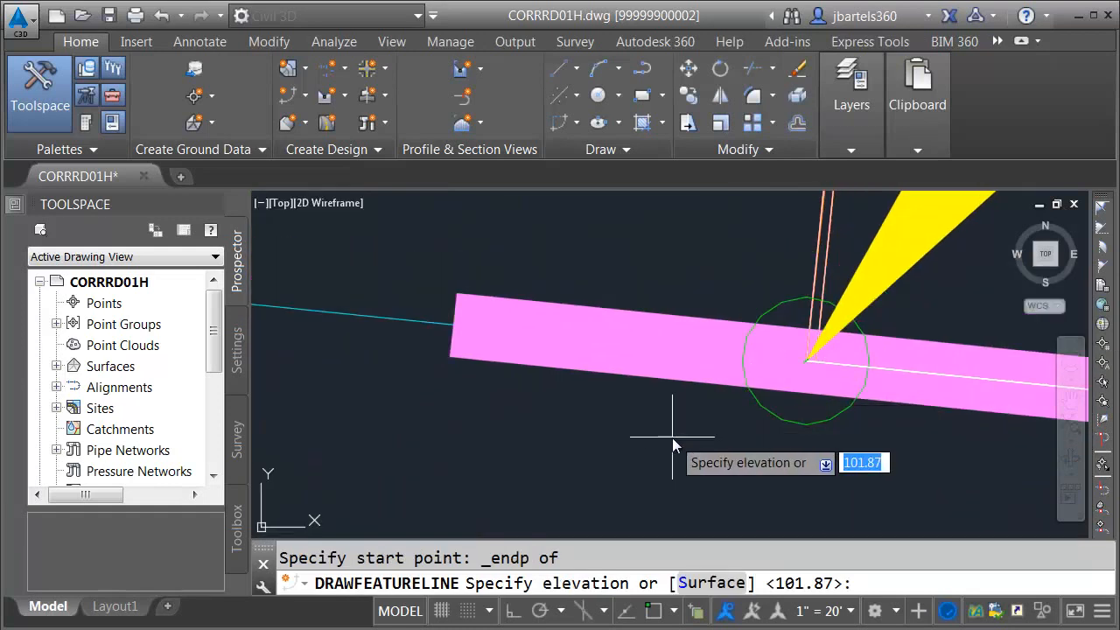
{"action": "key", "text": "Return"}
End the connecting feature line at the intersection of the secondary alignment and the primary road edge, accepting the default grade of 3.76.
{"action": "scroll", "coordinate": [654, 426], "scroll_direction": "down", "scroll_amount": 5}
{"action": "scroll", "coordinate": [654, 426], "scroll_direction": "down", "scroll_amount": 2}
{"action": "middle_click_drag", "start_coordinate": [482, 450], "coordinate": [754, 453]}
{"action": "right_click", "coordinate": [570, 415], "text": "shift"}
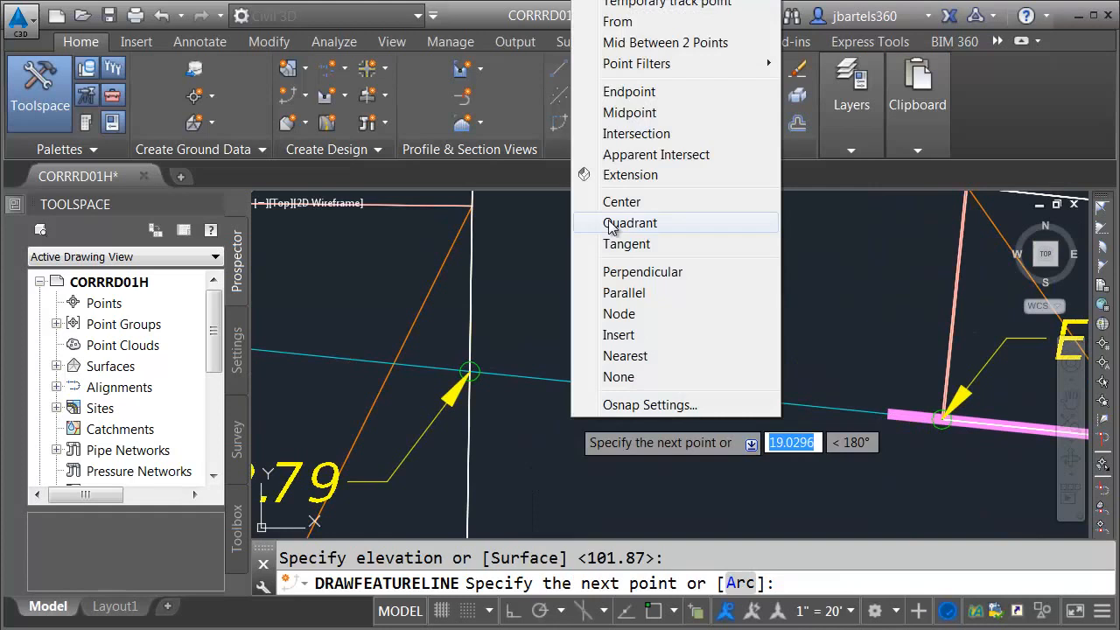
{"action": "left_click", "coordinate": [634, 133]}
{"action": "left_click", "coordinate": [470, 373]}
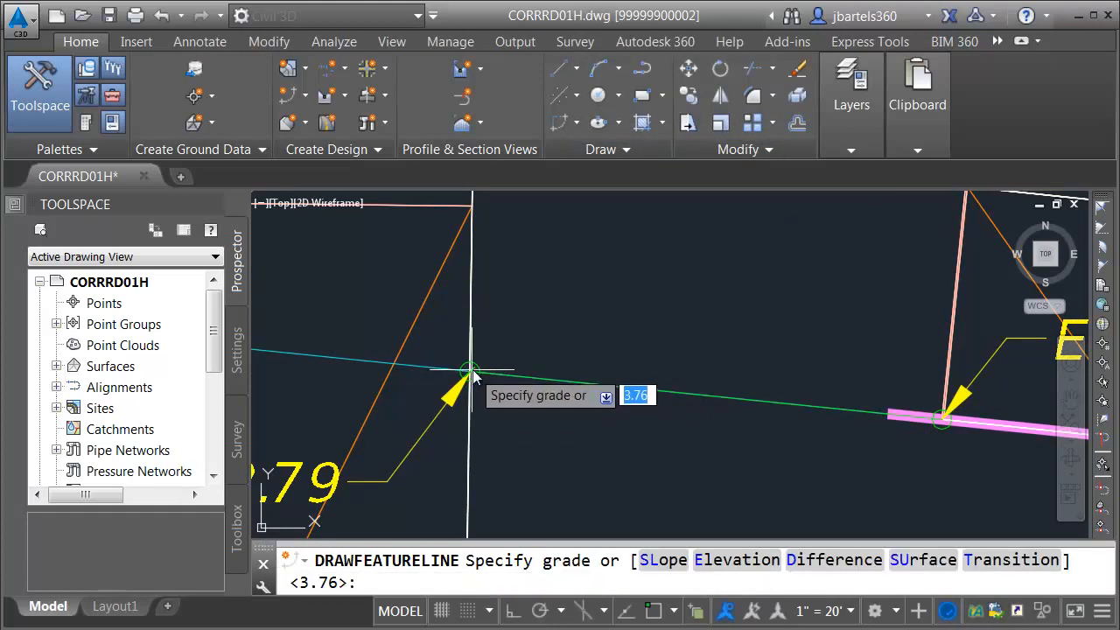
{"action": "key", "text": "Return"}
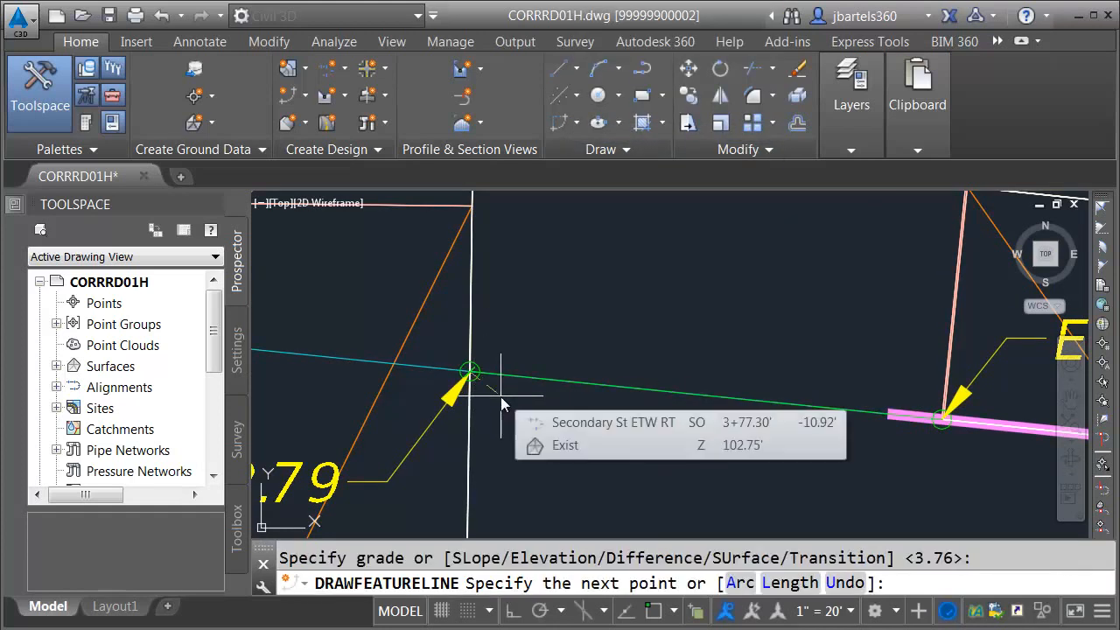
{"action": "key", "text": "Return"}
{"action": "key", "text": "Escape"}
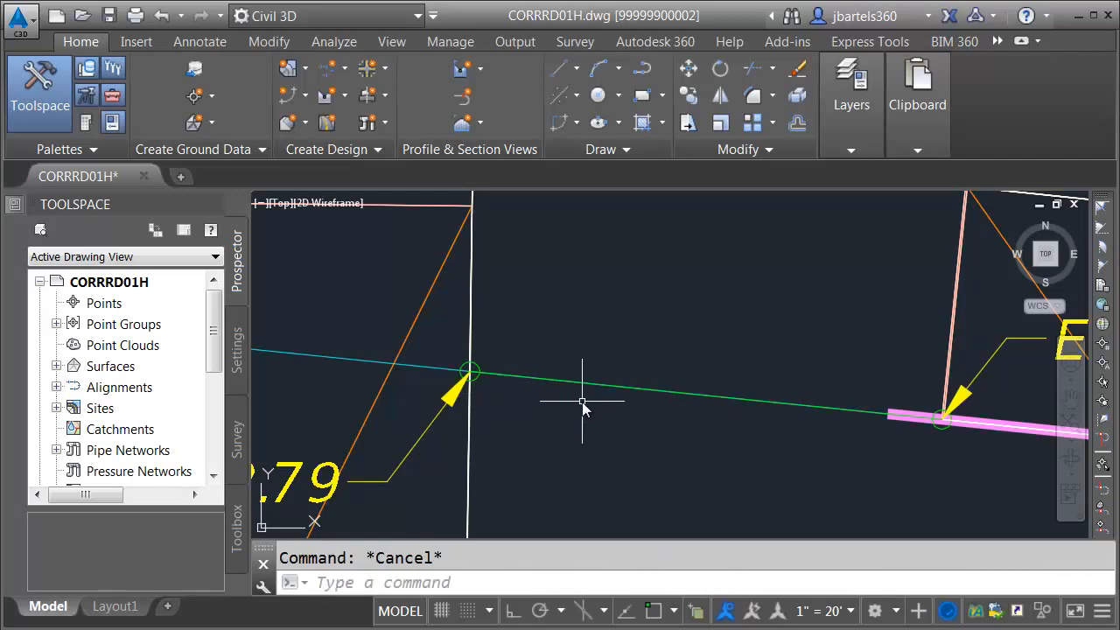
Check the connecting feature line's endpoint elevations and grade in the Elevation Editor against the spot elevation labels.
{"action": "scroll", "coordinate": [613, 419], "scroll_direction": "down", "scroll_amount": 3}
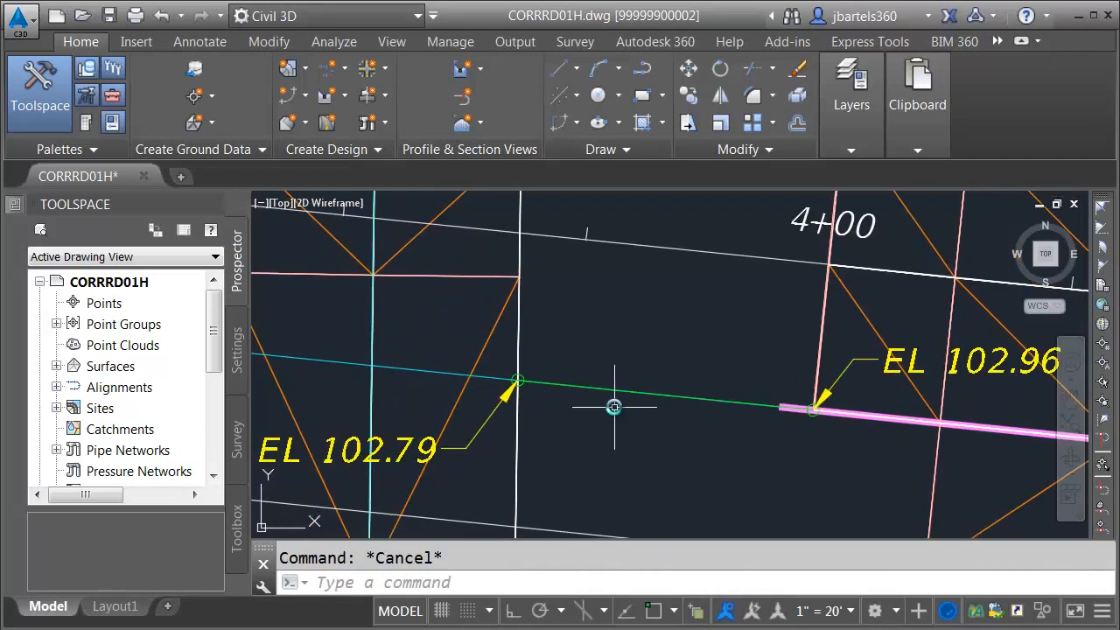
{"action": "left_click", "coordinate": [614, 391]}
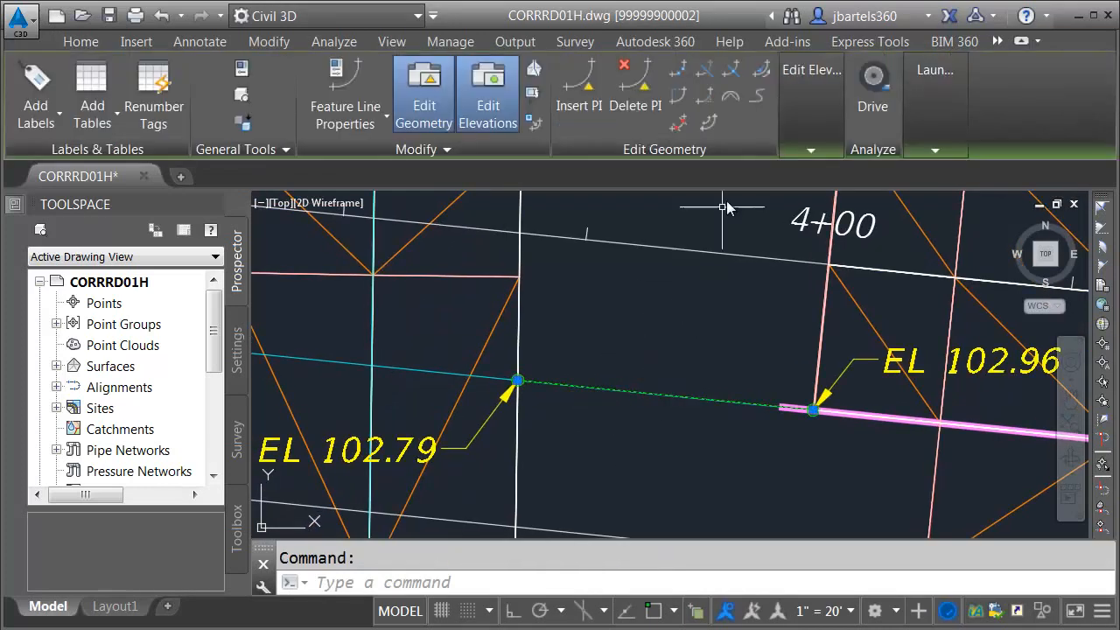
{"action": "left_click", "coordinate": [803, 147]}
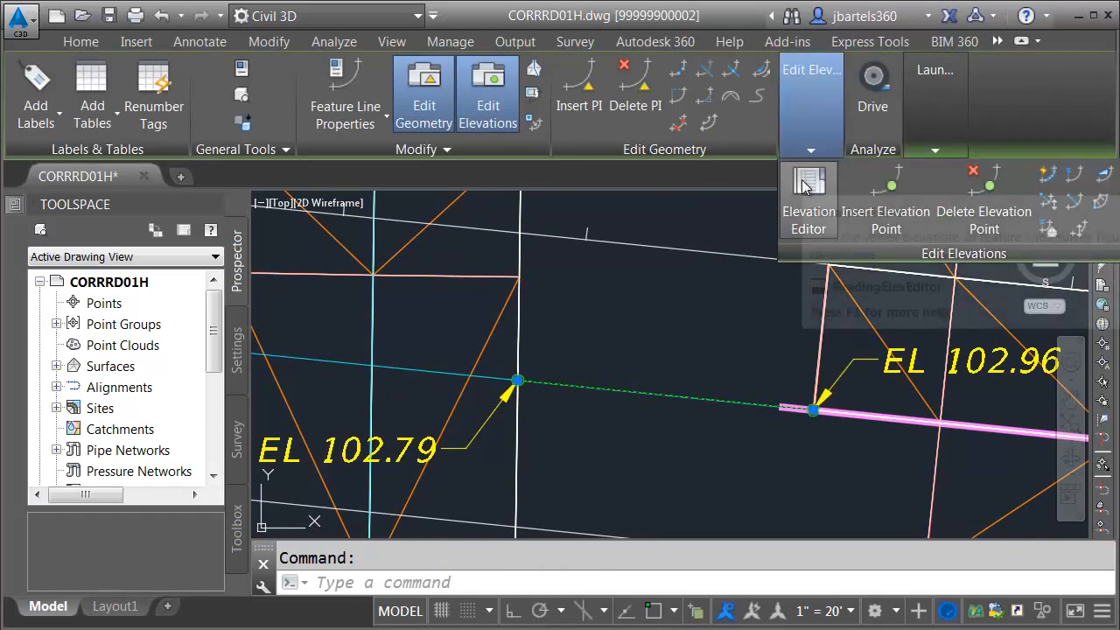
{"action": "left_click", "coordinate": [805, 183]}
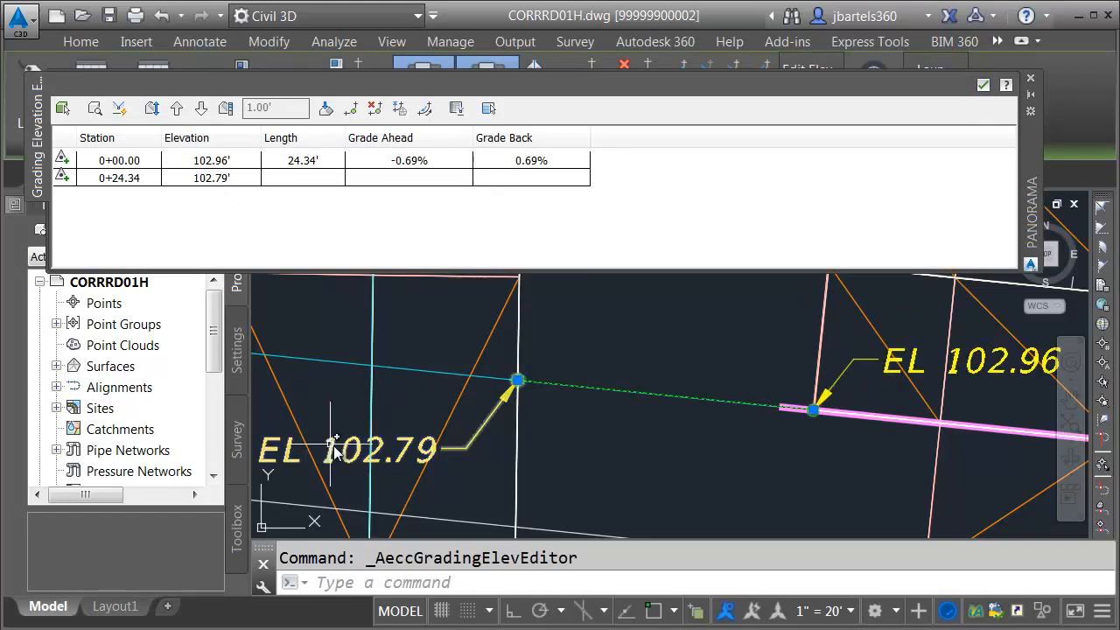
{"action": "left_click", "coordinate": [983, 86]}
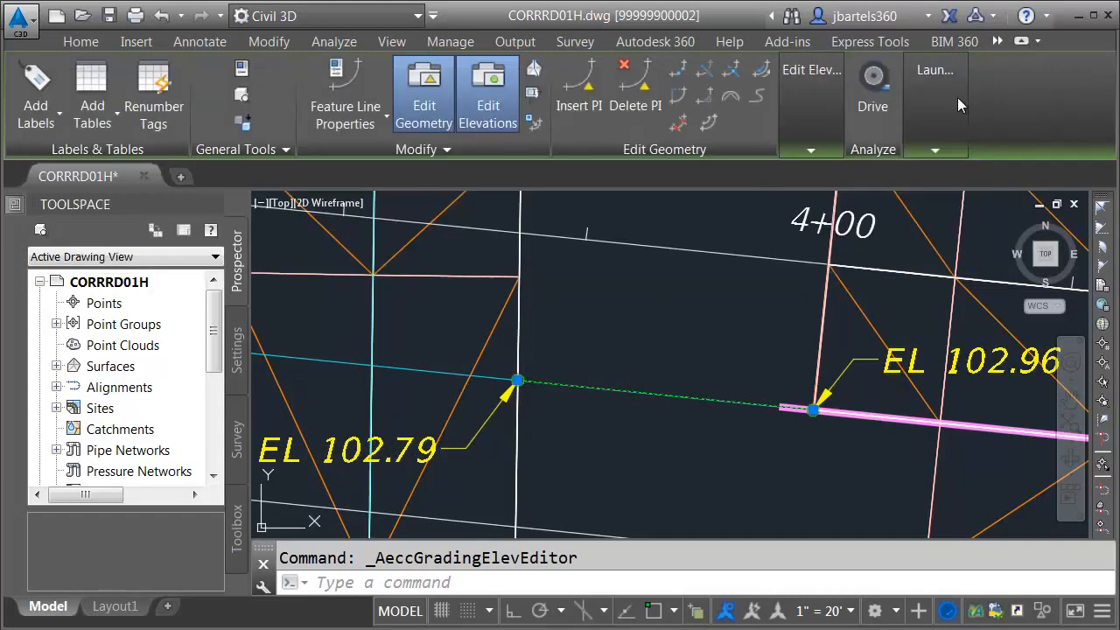
Start a new corridor named "Secondary St. EAST Blend" with the SE Return alignment as its baseline.
{"action": "key", "text": "Escape"}
{"action": "scroll", "coordinate": [652, 337], "scroll_direction": "down", "scroll_amount": 5}
{"action": "scroll", "coordinate": [662, 350], "scroll_direction": "down", "scroll_amount": 1}
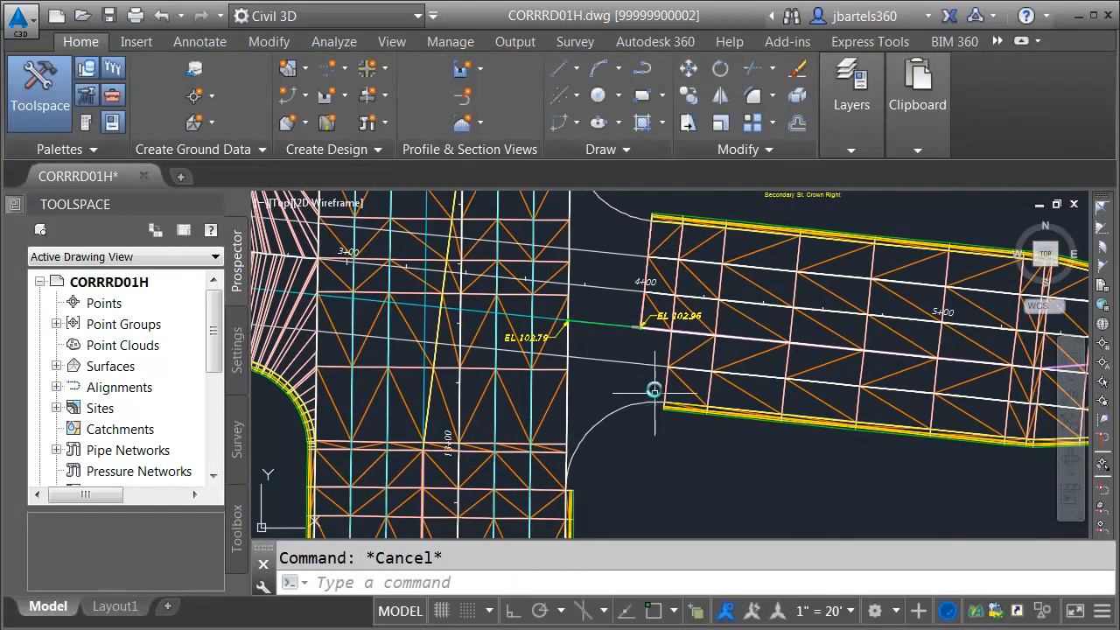
{"action": "left_click", "coordinate": [329, 123]}
{"action": "type", "text": "Secondary St. EAST Blend"}
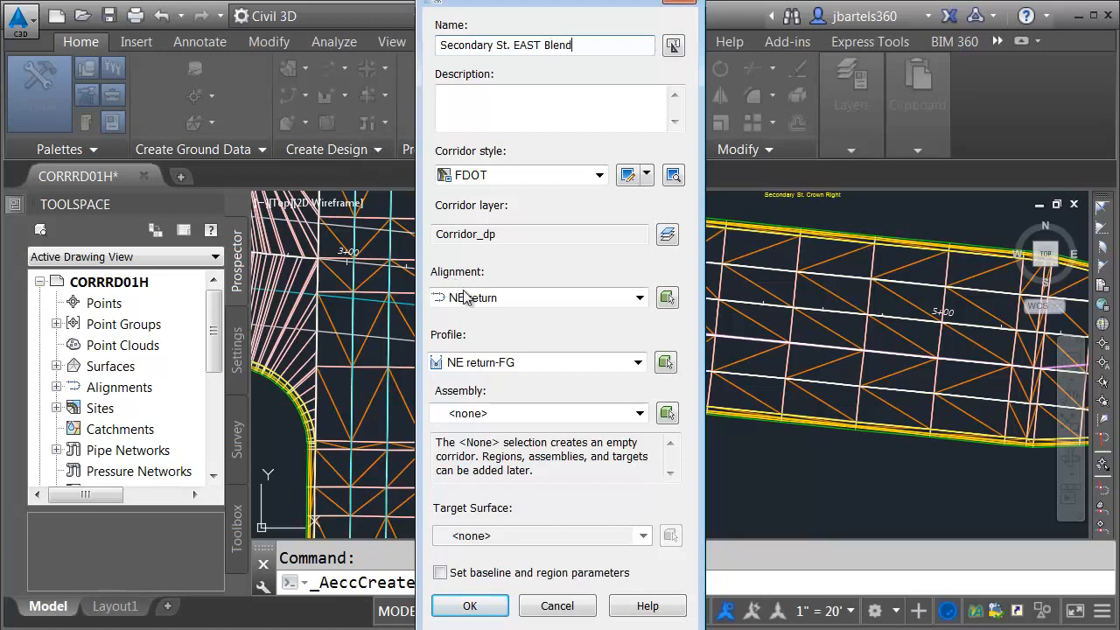
{"action": "left_click", "coordinate": [466, 297]}
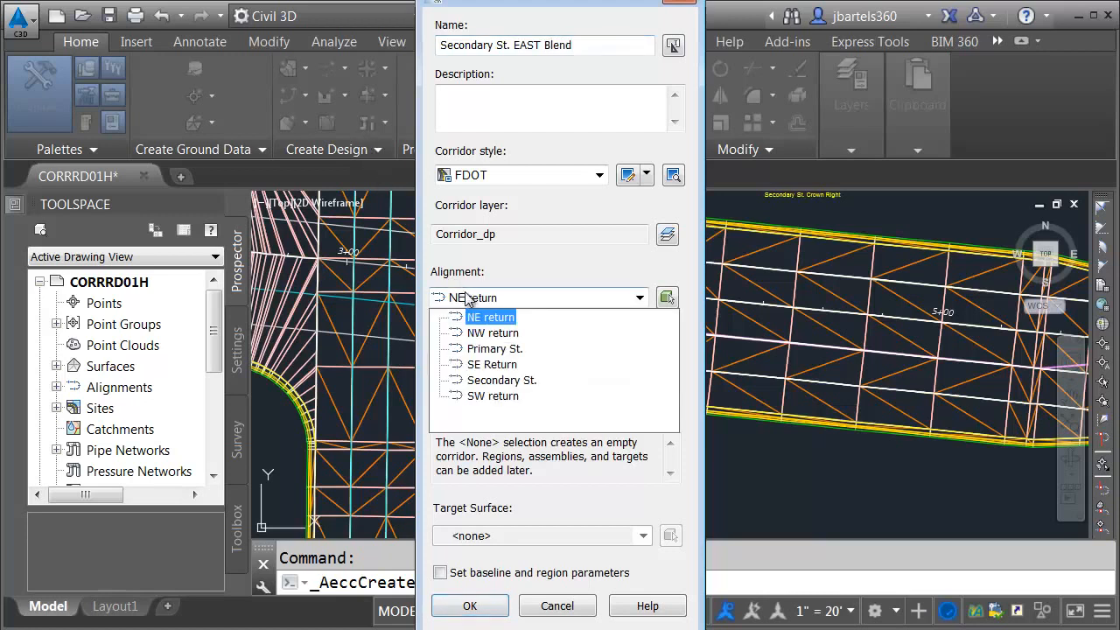
{"action": "left_click", "coordinate": [478, 364]}
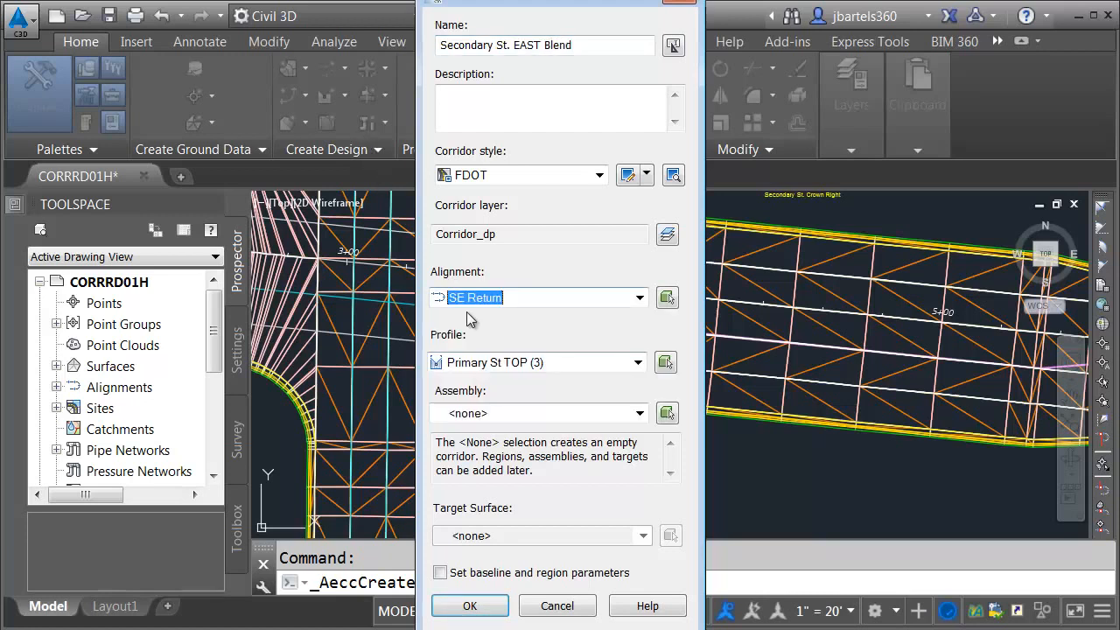
Assign the SE Return-FG profile and the Curb Returns assembly to the new corridor and continue to its baseline and region parameters.
{"action": "left_click", "coordinate": [472, 362]}
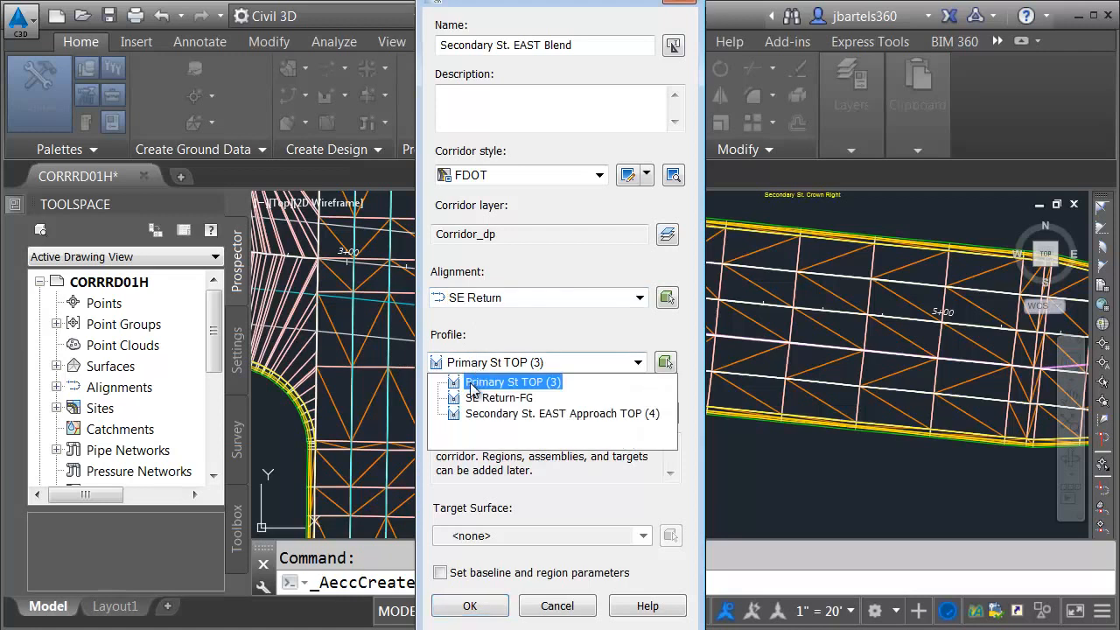
{"action": "left_click", "coordinate": [473, 397]}
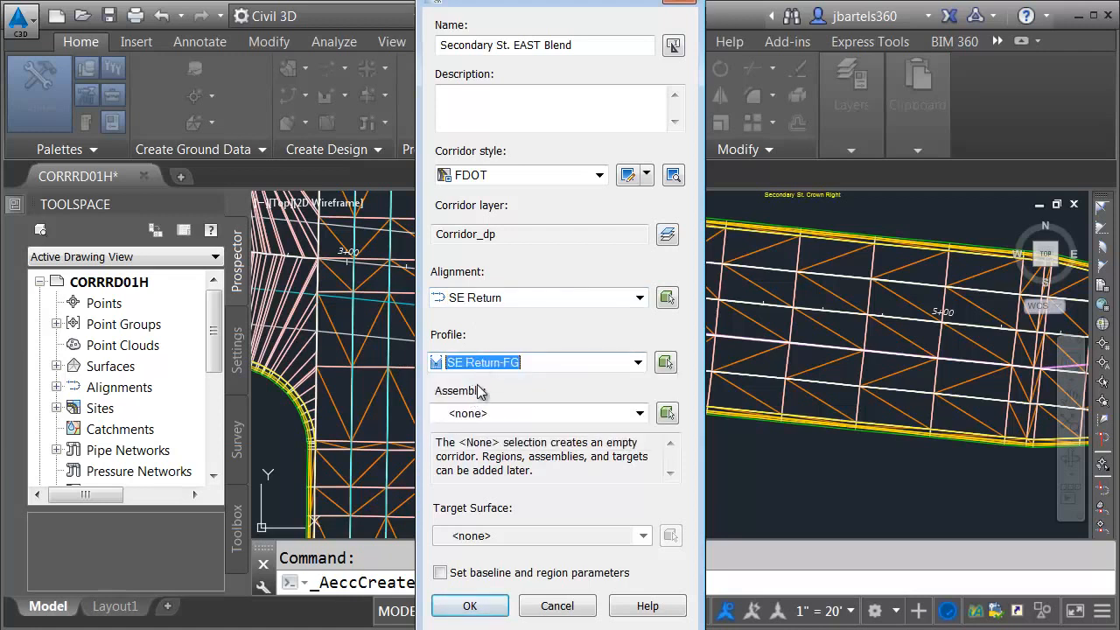
{"action": "left_click", "coordinate": [481, 411]}
{"action": "left_click", "coordinate": [487, 439]}
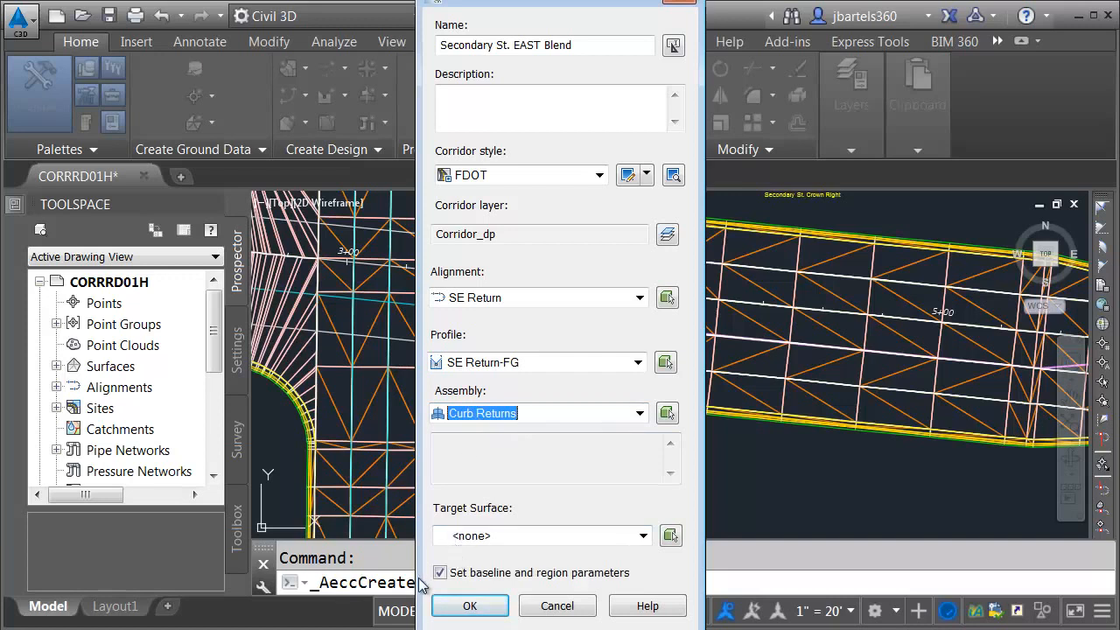
{"action": "left_click", "coordinate": [470, 606]}
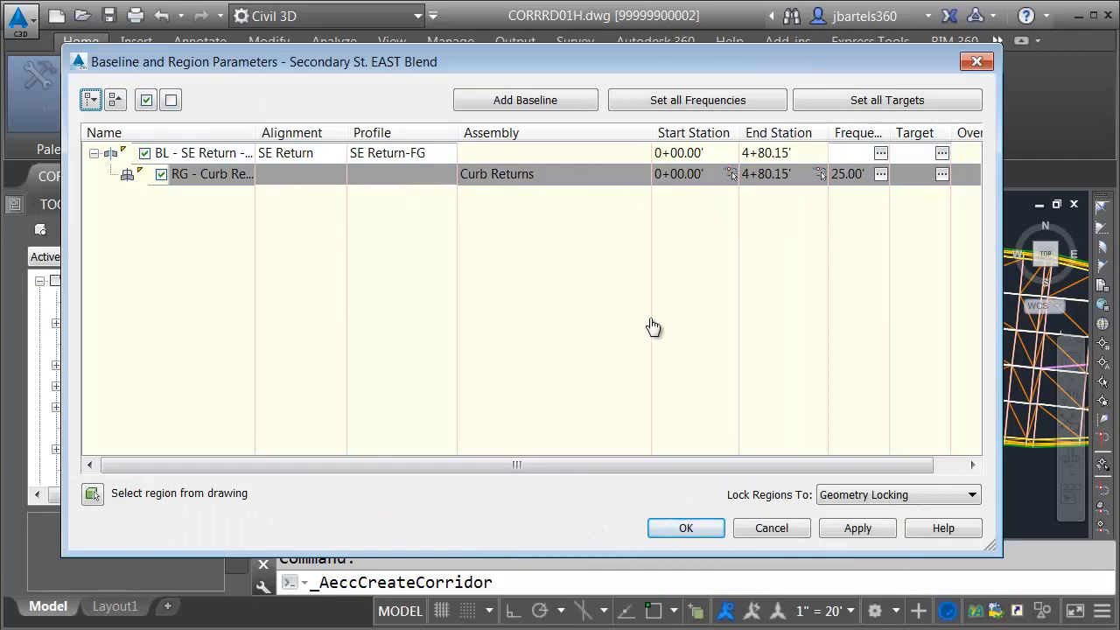
Limit the Curb Returns region to the southeast return arc by snapping its start and end stations to the arc's endpoints, 2+20.70 and 2+70.44.
{"action": "scroll", "coordinate": [588, 504], "scroll_direction": "up", "scroll_amount": 2}
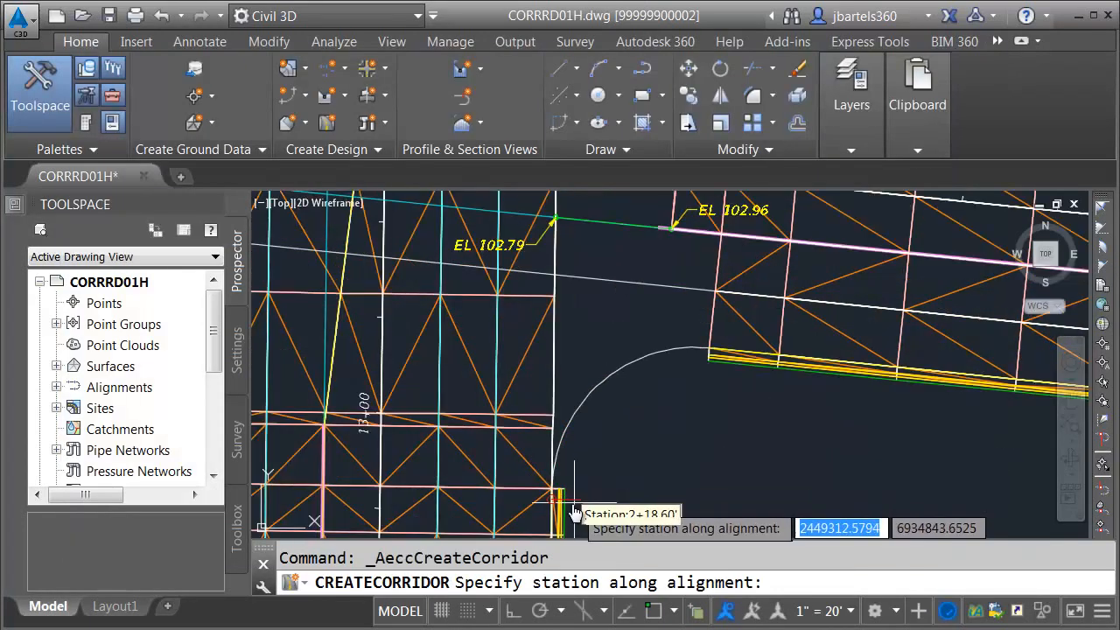
{"action": "right_click", "coordinate": [587, 447], "text": "shift"}
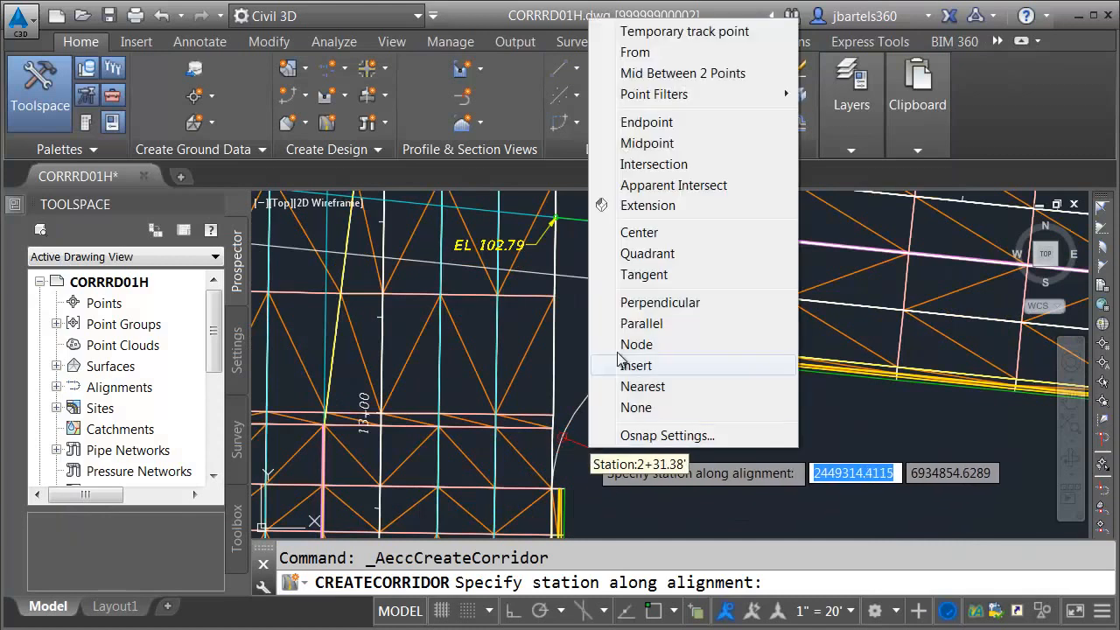
{"action": "left_click", "coordinate": [650, 123]}
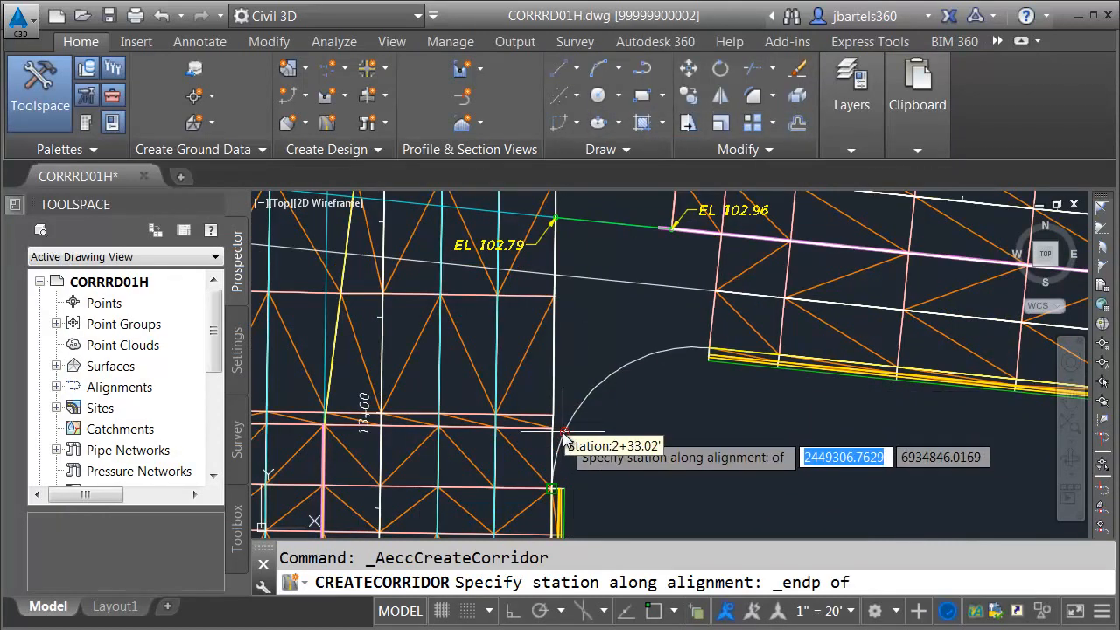
{"action": "left_click", "coordinate": [632, 393]}
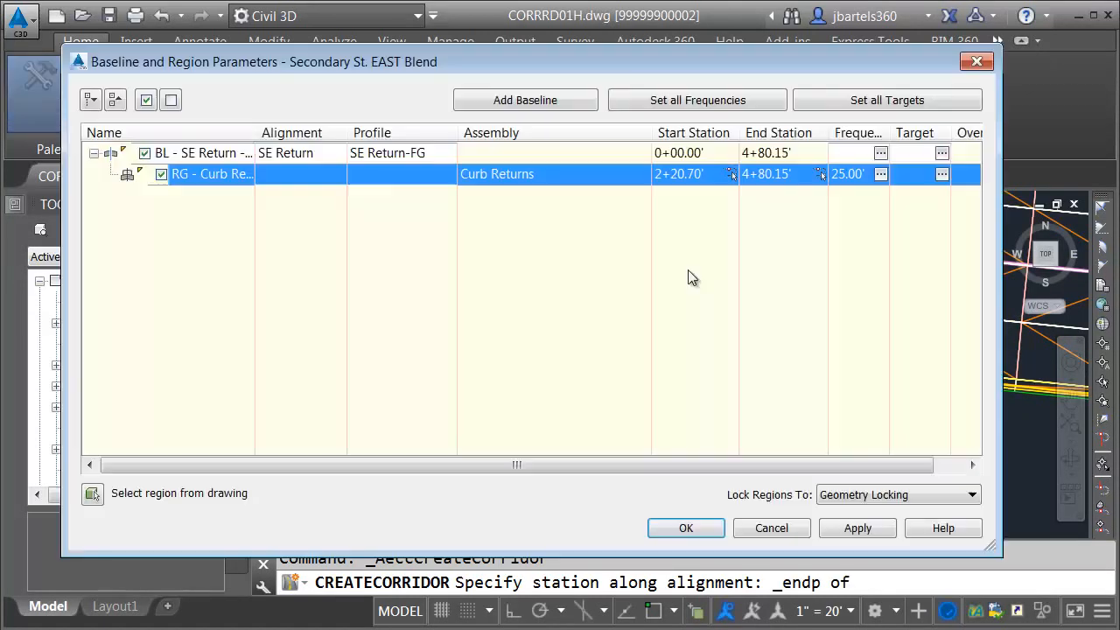
{"action": "left_click", "coordinate": [821, 174]}
{"action": "right_click", "coordinate": [693, 385], "text": "shift"}
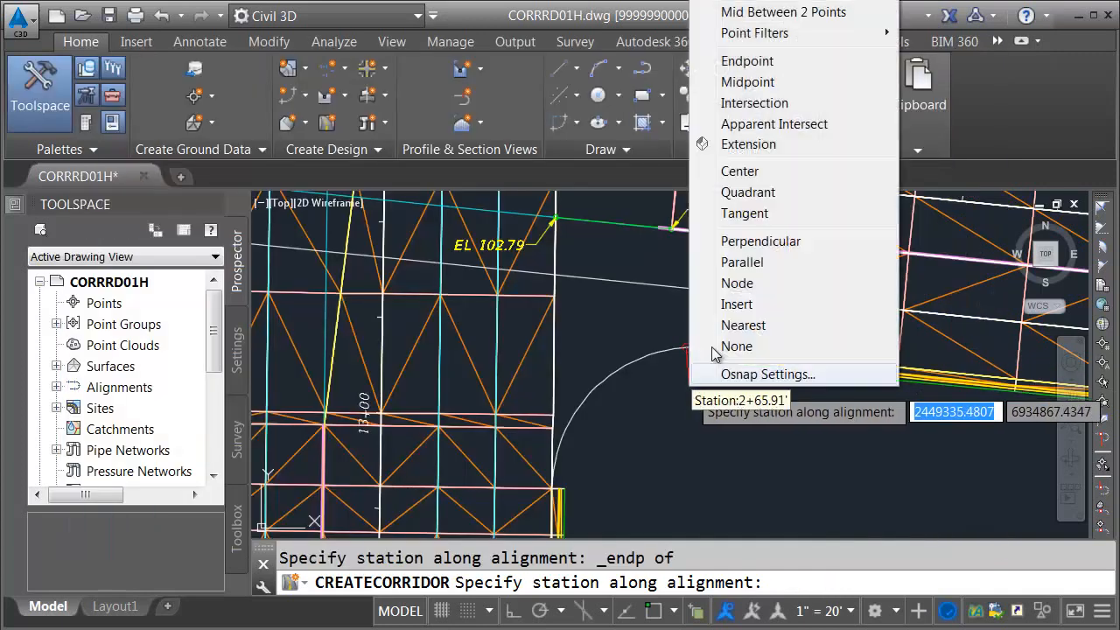
{"action": "left_click", "coordinate": [744, 63]}
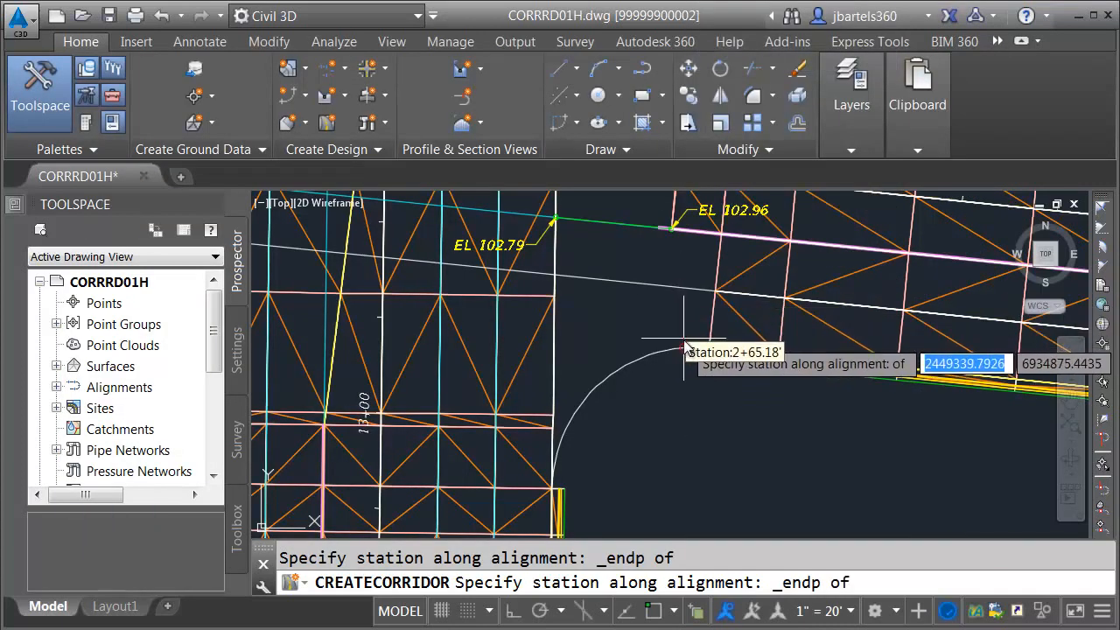
{"action": "left_click", "coordinate": [686, 378]}
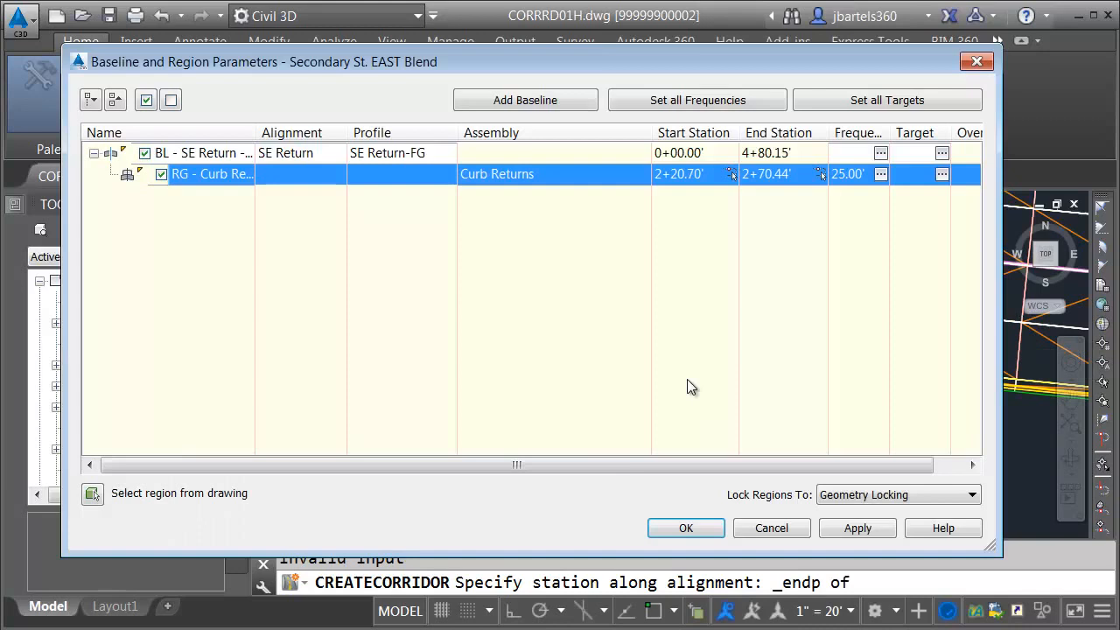
Set the region's assembly frequency to a curve increment of 3 feet.
{"action": "left_click", "coordinate": [878, 175]}
{"action": "left_click", "coordinate": [853, 150]}
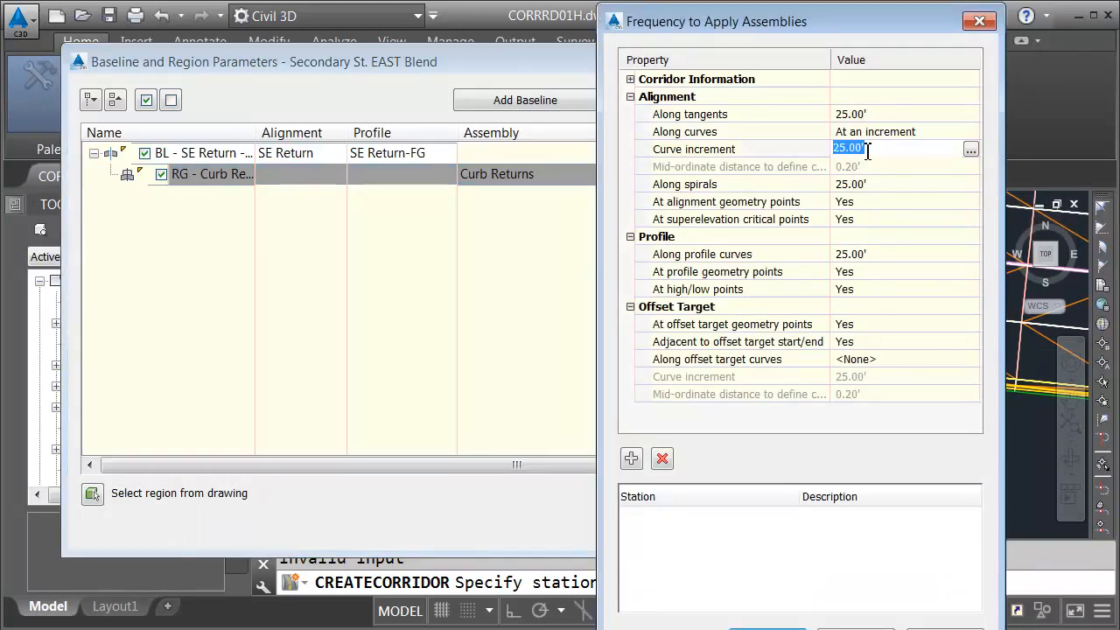
{"action": "type", "text": "3"}
{"action": "key", "text": "Return"}
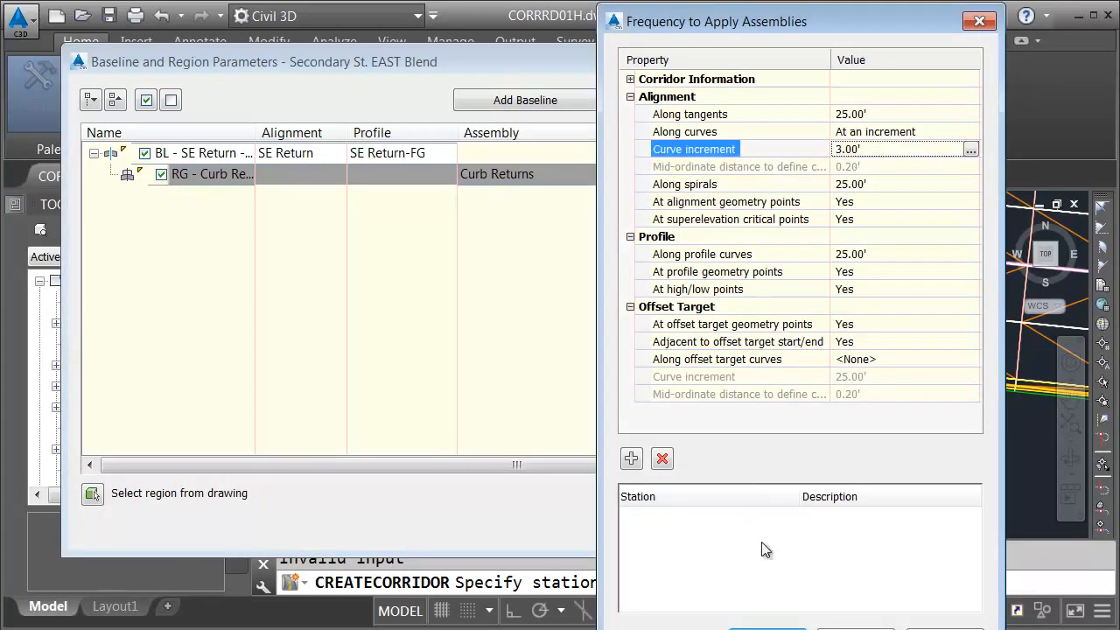
{"action": "left_click", "coordinate": [768, 628]}
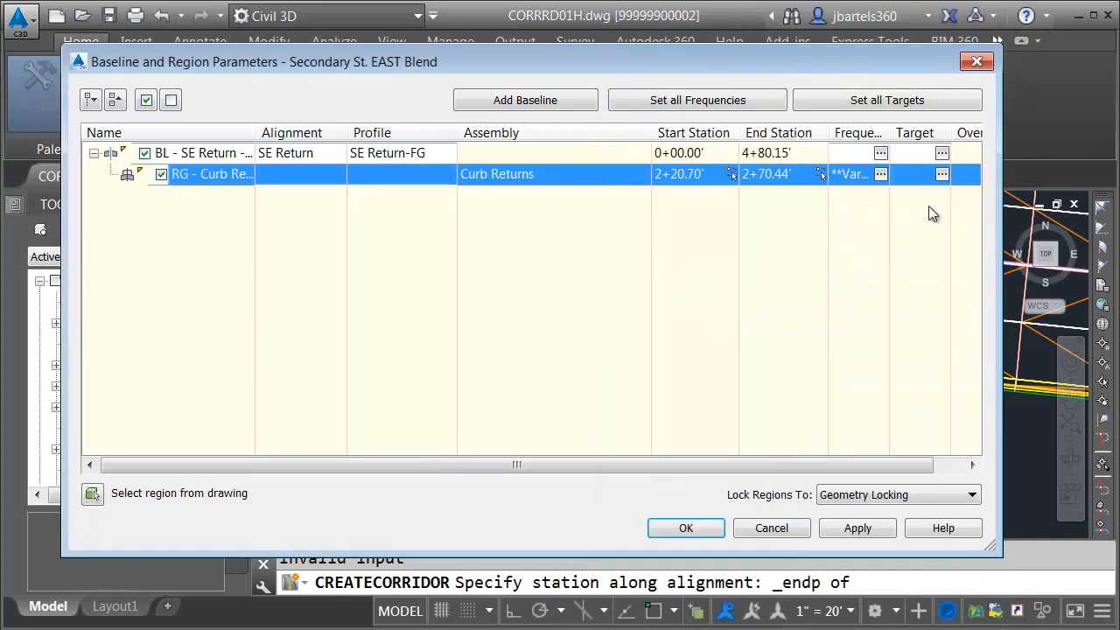
Target the Return Lane's Width Alignment to the Primary St. ETW RT, crown connecting and east approach crown feature lines.
{"action": "left_click", "coordinate": [941, 177]}
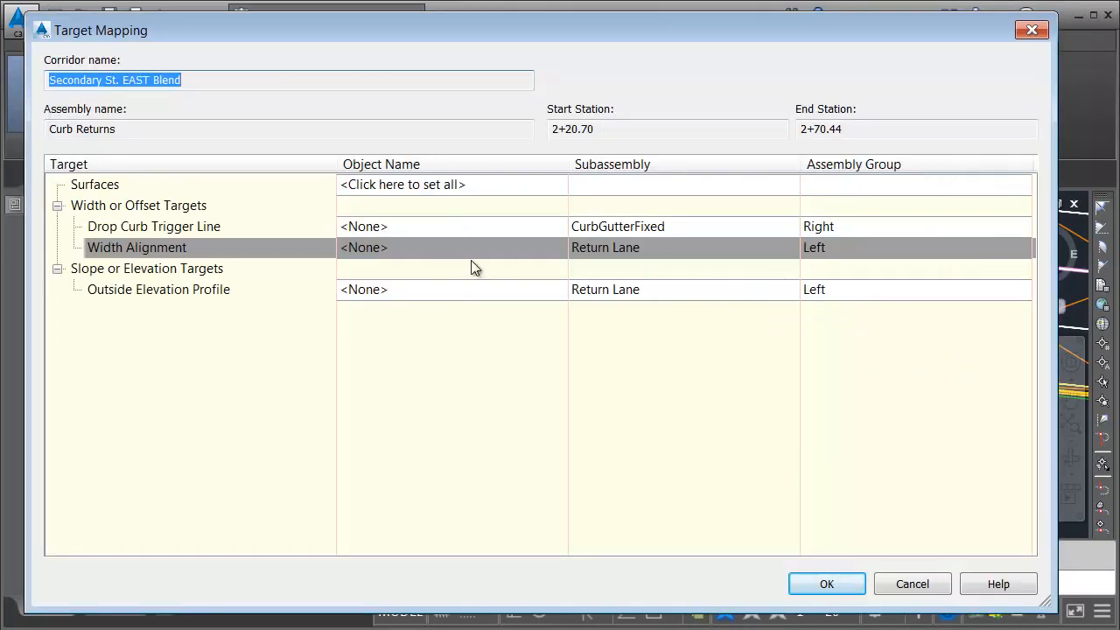
{"action": "left_click", "coordinate": [374, 248]}
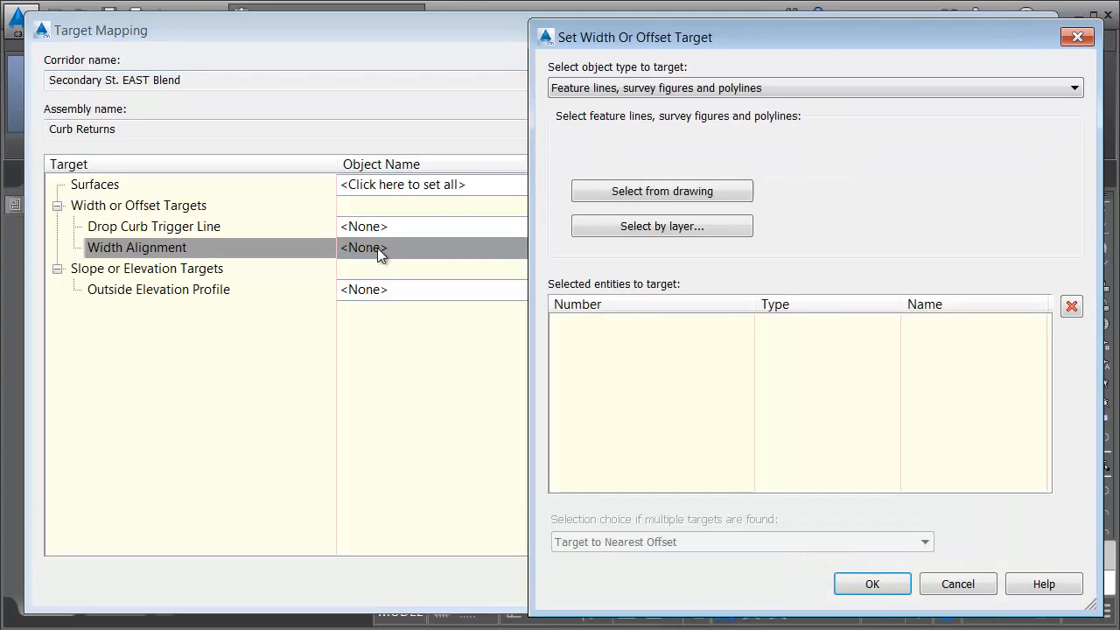
{"action": "left_click", "coordinate": [602, 192]}
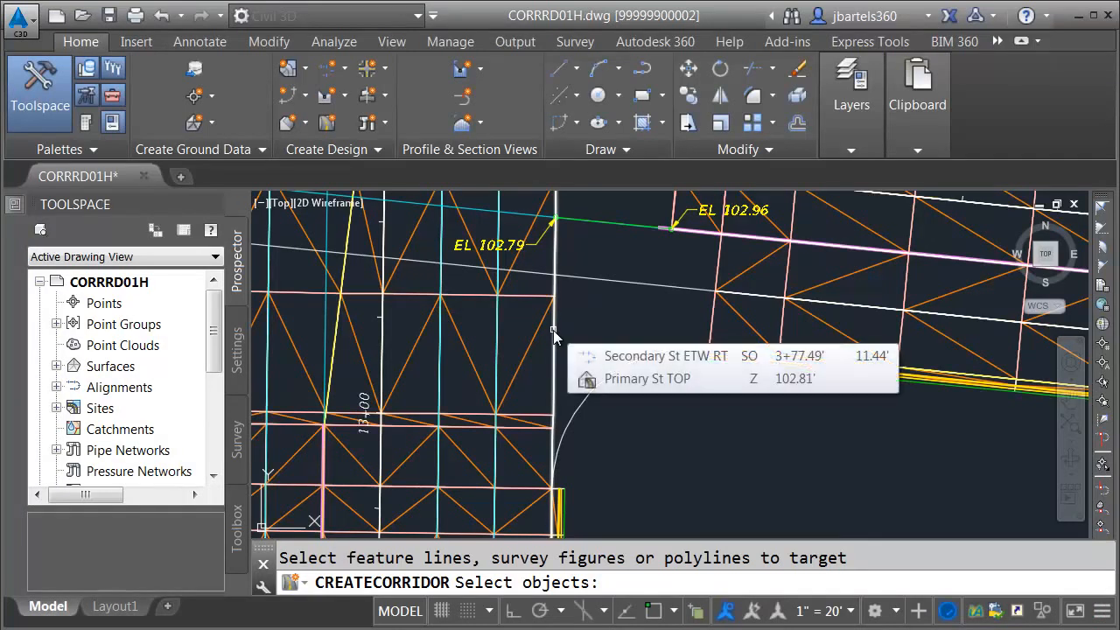
{"action": "left_click", "coordinate": [552, 330]}
{"action": "left_click", "coordinate": [609, 224]}
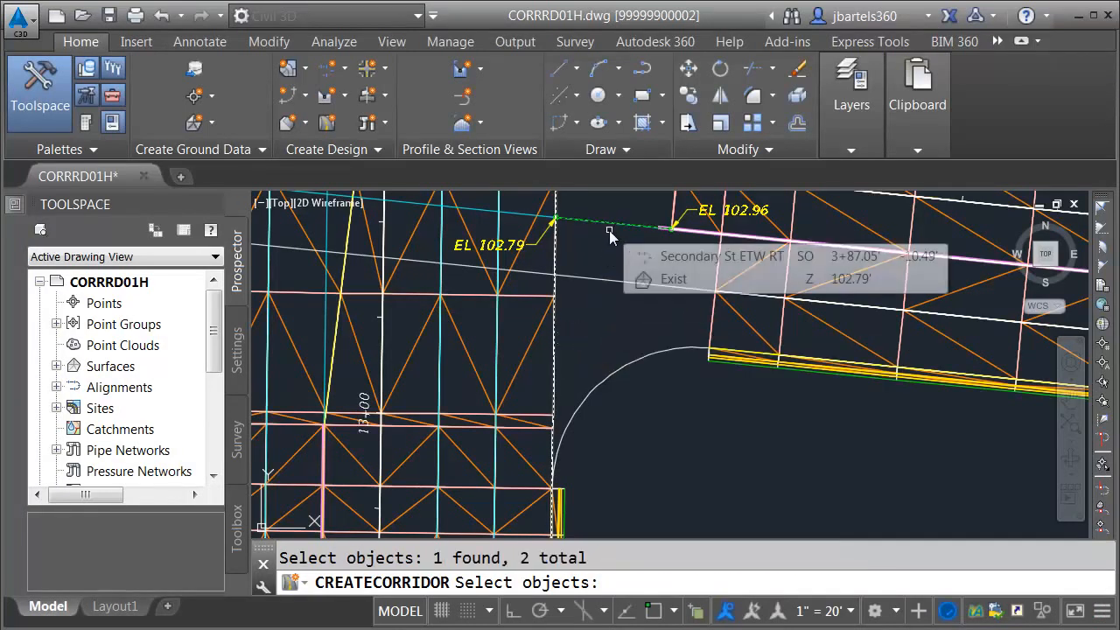
{"action": "left_click", "coordinate": [690, 232]}
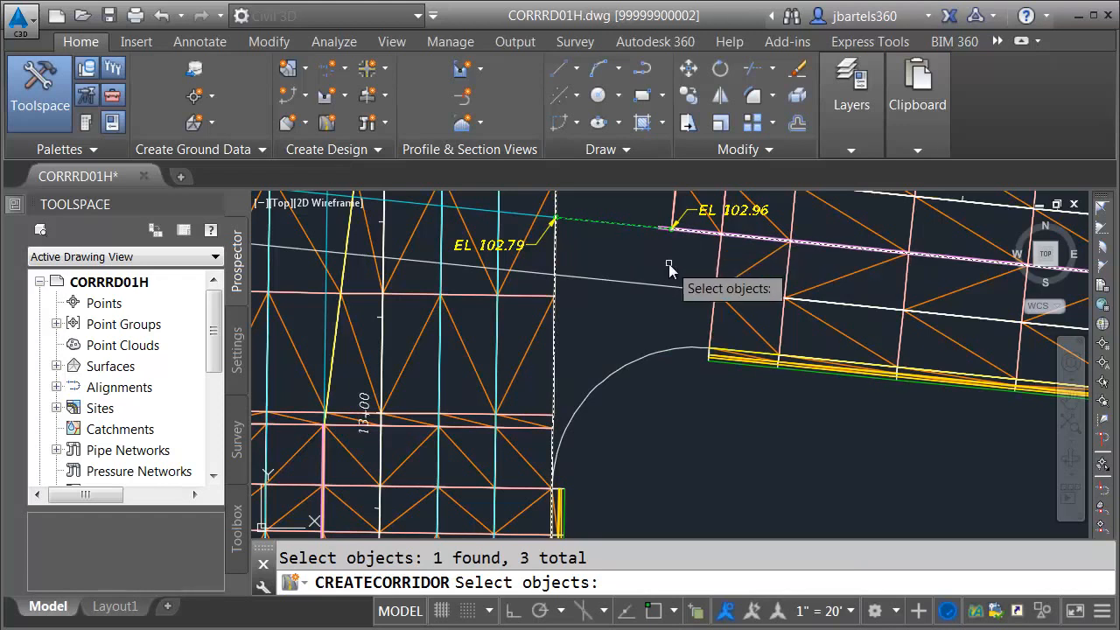
{"action": "key", "text": "Return"}
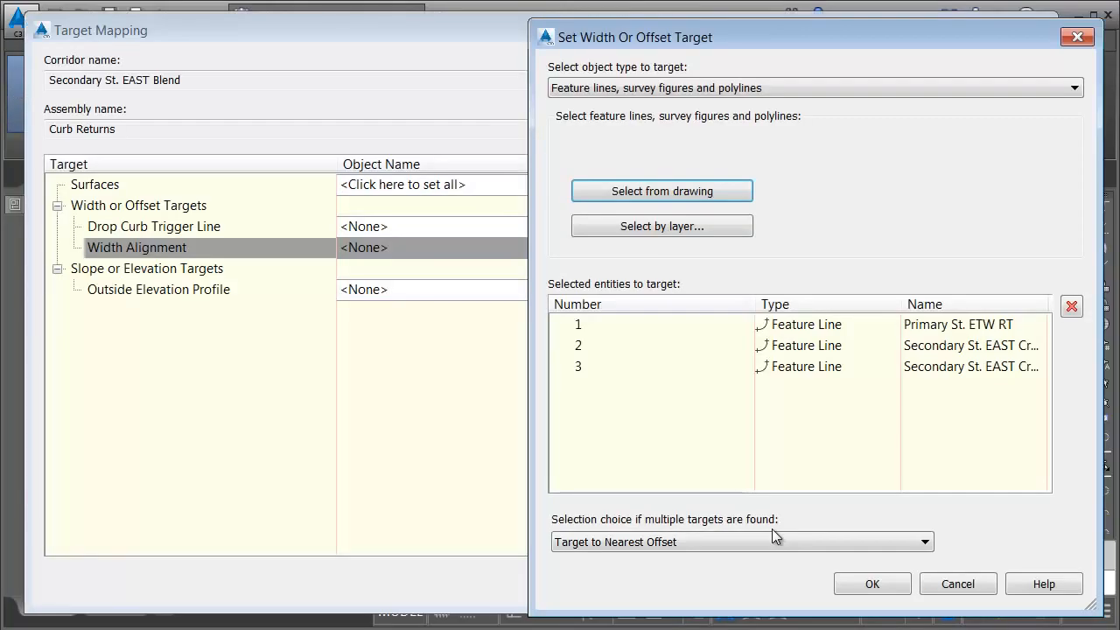
{"action": "left_click", "coordinate": [870, 584]}
Target the Return Lane's Outside Elevation Profile to the same three feature lines: primary road edge, crown connection and east approach crown.
{"action": "left_click", "coordinate": [382, 289]}
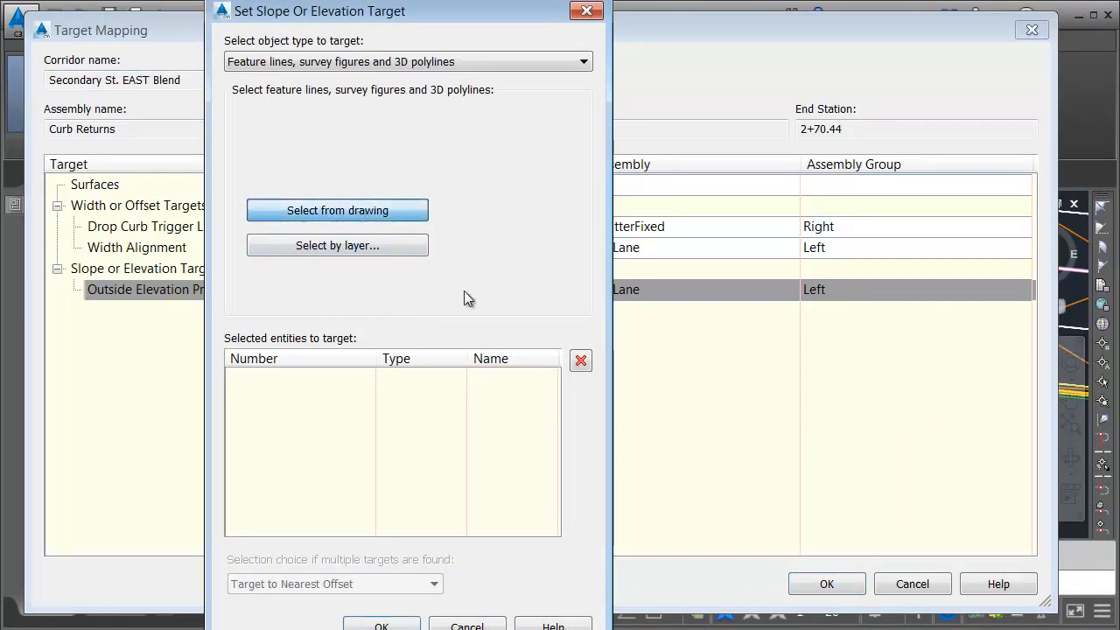
{"action": "key", "text": "Return"}
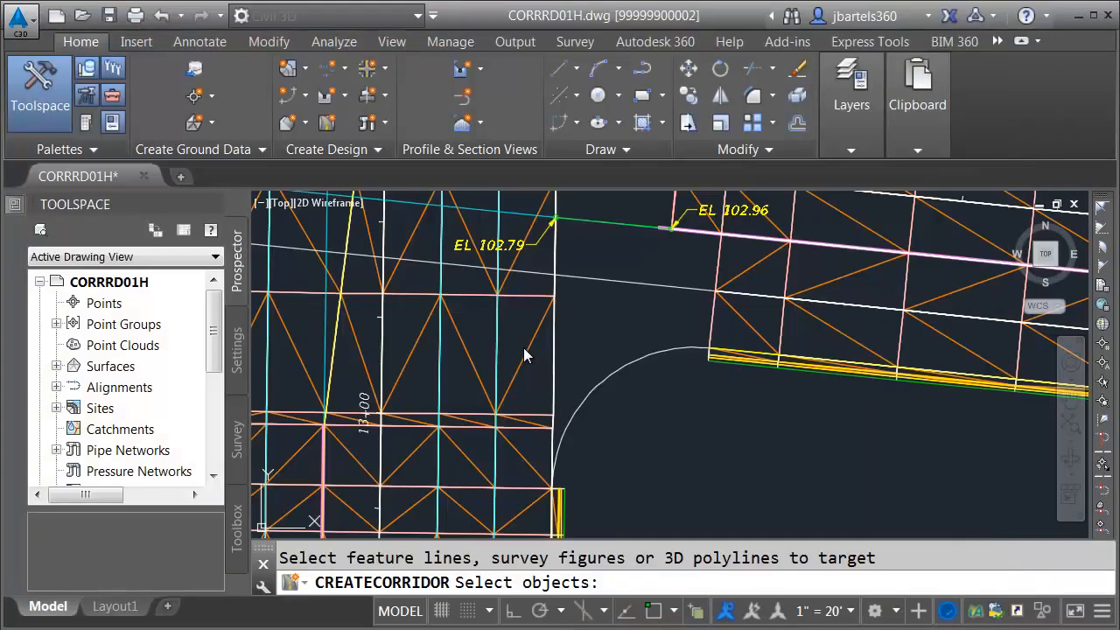
{"action": "left_click", "coordinate": [553, 393]}
{"action": "left_click", "coordinate": [604, 224]}
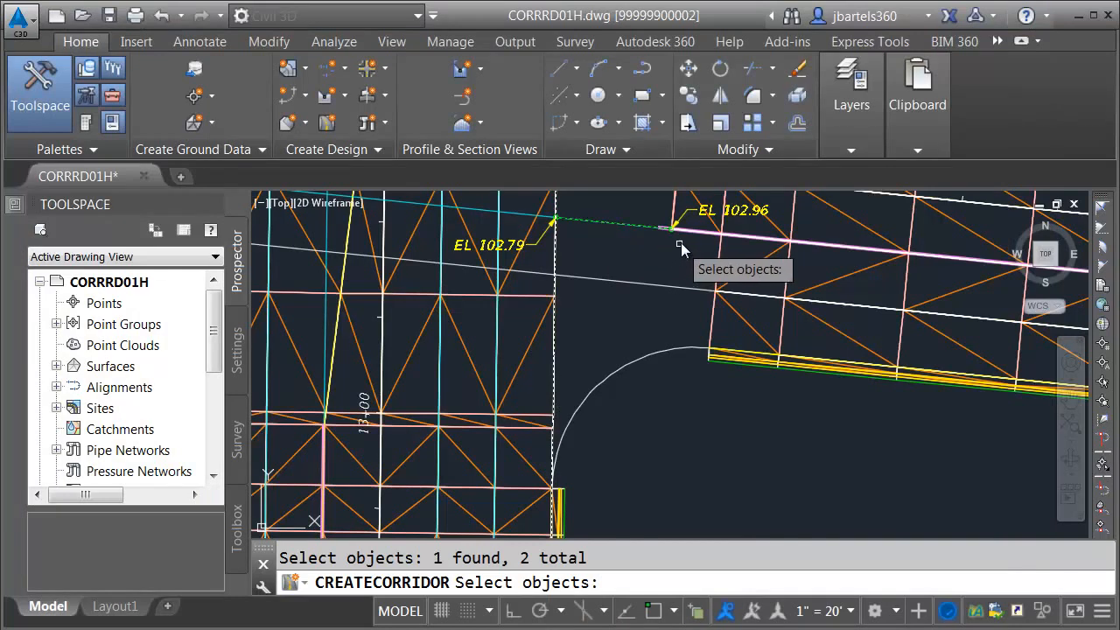
{"action": "left_click", "coordinate": [682, 235]}
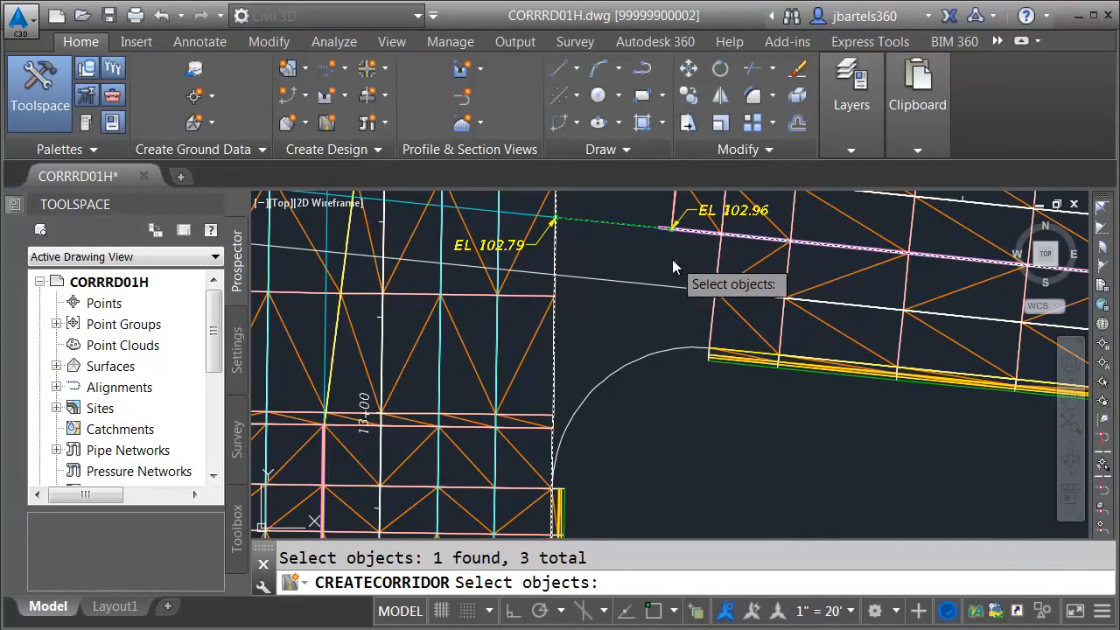
{"action": "key", "text": "Return"}
{"action": "left_click", "coordinate": [399, 625]}
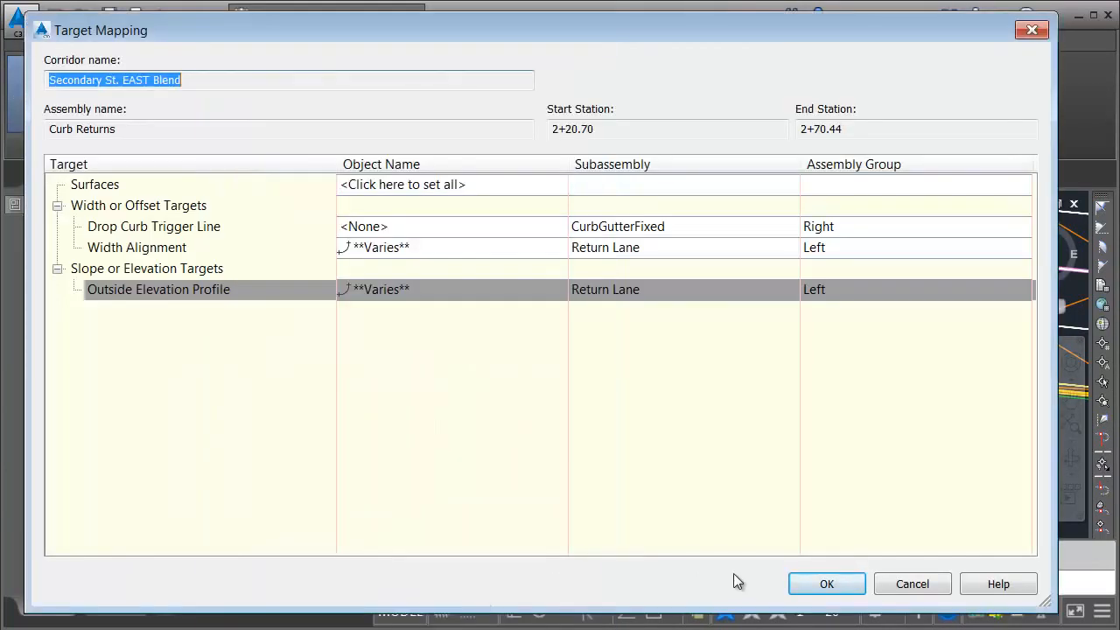
Accept the target mapping and region parameters, rebuild the corridor, and inspect its tie-in at the primary road edge.
{"action": "left_click", "coordinate": [807, 584]}
{"action": "left_click", "coordinate": [683, 528]}
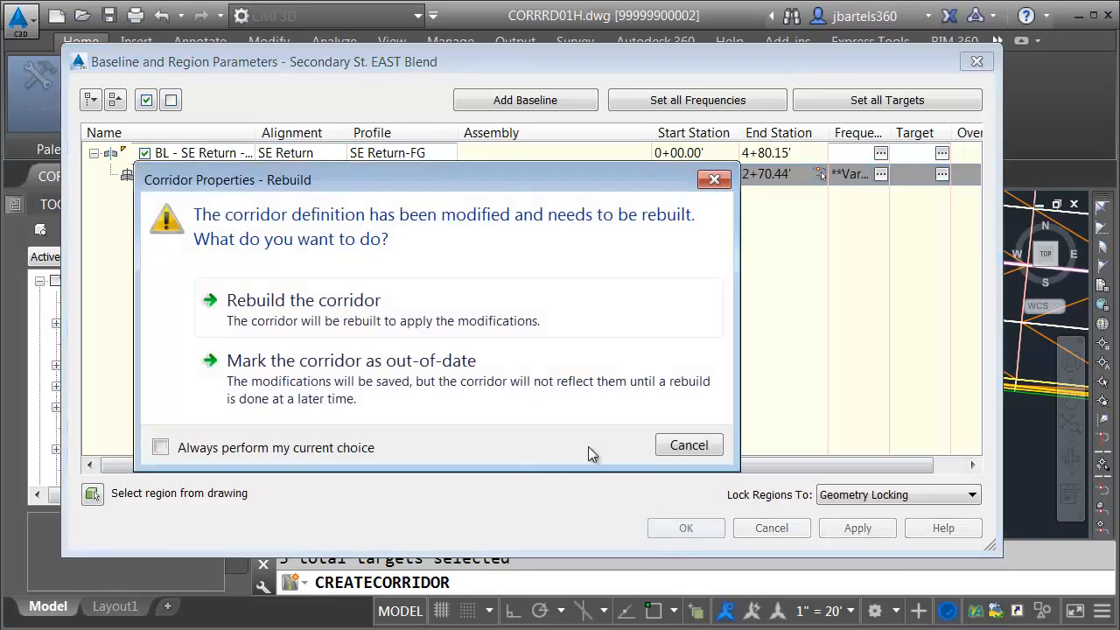
{"action": "left_click", "coordinate": [378, 308]}
{"action": "key", "text": "Escape"}
{"action": "scroll", "coordinate": [595, 242], "scroll_direction": "up", "scroll_amount": 4}
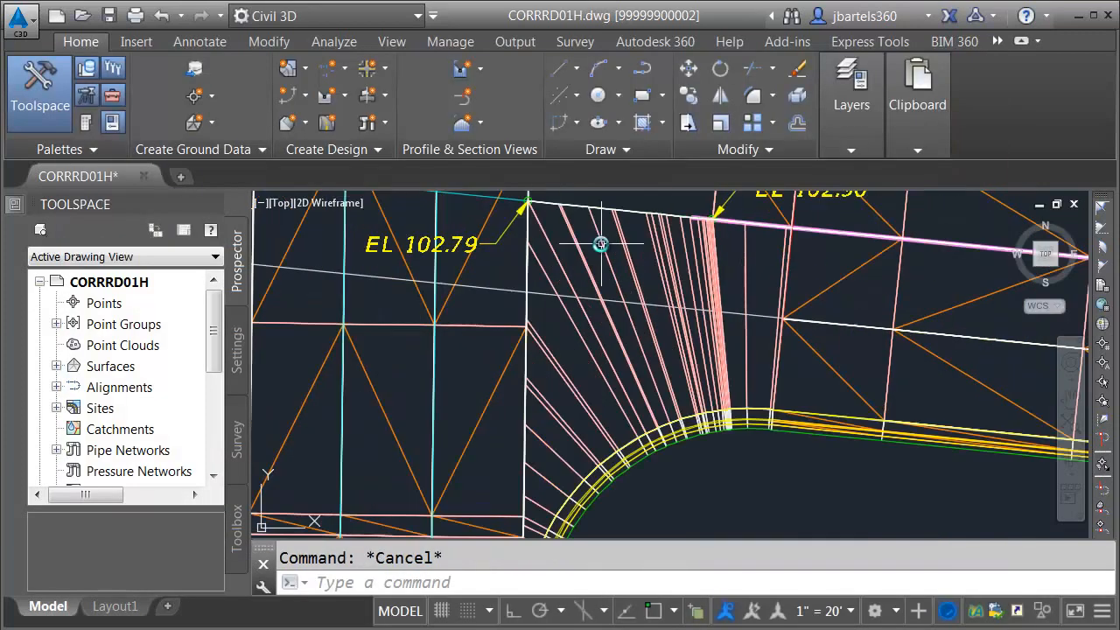
{"action": "scroll", "coordinate": [569, 333], "scroll_direction": "up", "scroll_amount": 4}
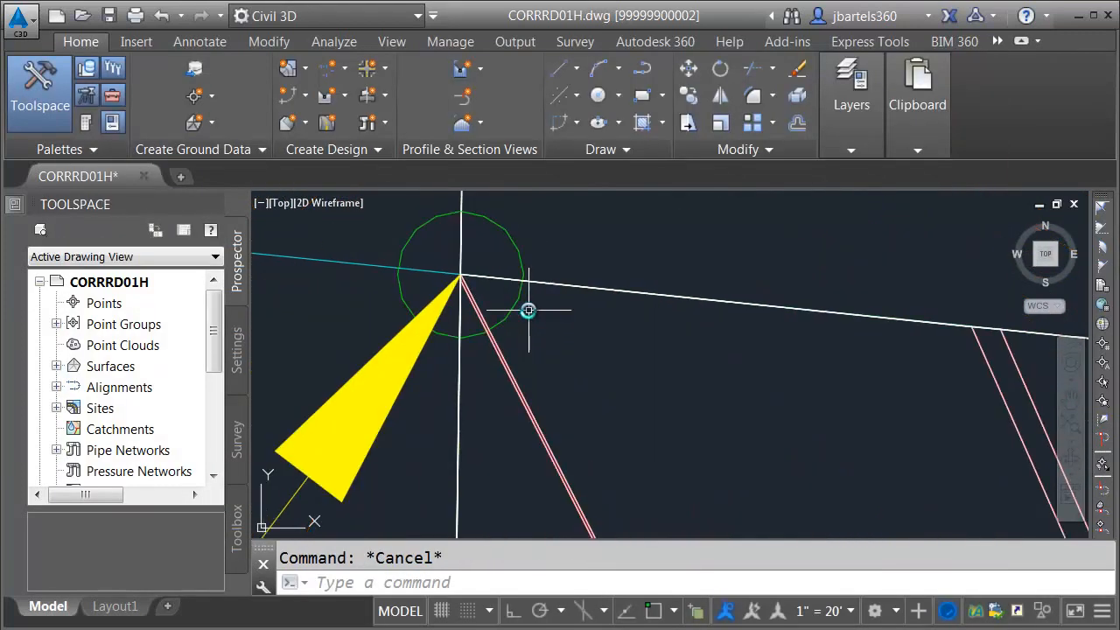
{"action": "scroll", "coordinate": [552, 329], "scroll_direction": "down", "scroll_amount": 4}
{"action": "scroll", "coordinate": [552, 330], "scroll_direction": "down", "scroll_amount": 4}
Add a baseline on the NE return alignment to the Secondary St. EAST Blend corridor, using the NE return-FG profile.
{"action": "mouse_move", "coordinate": [562, 357]}
{"action": "middle_mouse_down"}
{"action": "mouse_move", "coordinate": [598, 254]}
{"action": "mouse_move", "coordinate": [594, 330]}
{"action": "middle_mouse_up"}
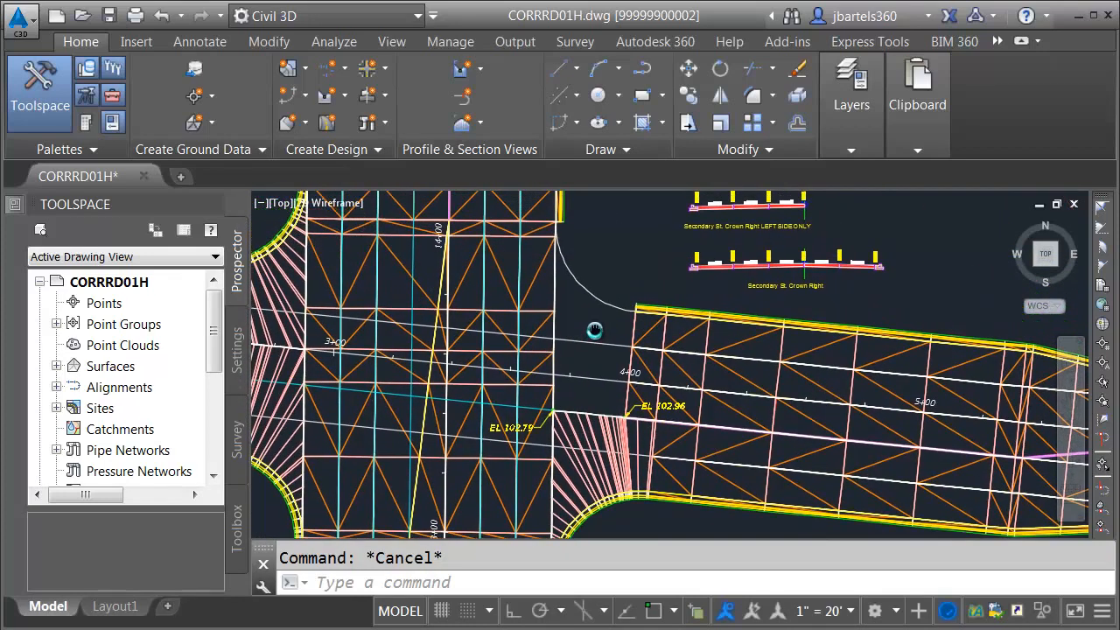
{"action": "left_click", "coordinate": [569, 429]}
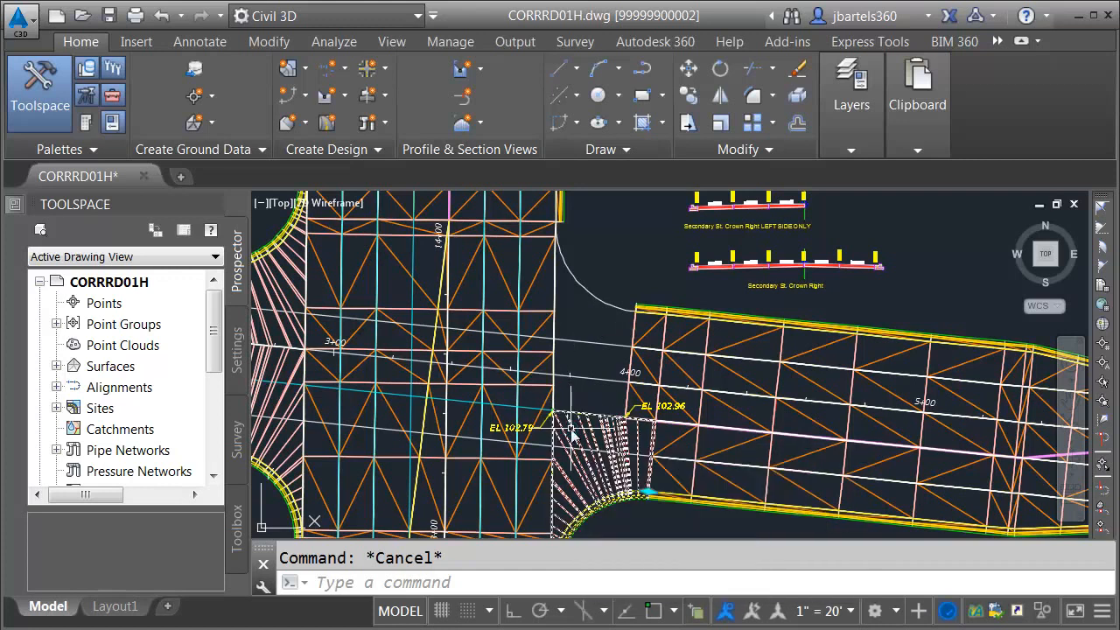
{"action": "left_click", "coordinate": [174, 101]}
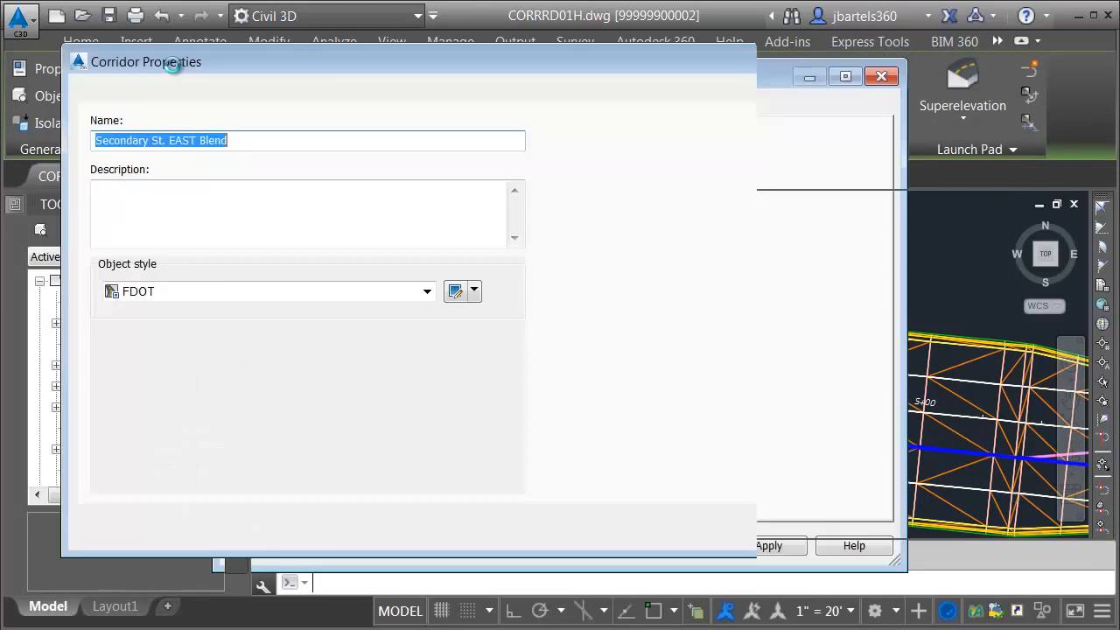
{"action": "left_click", "coordinate": [178, 92]}
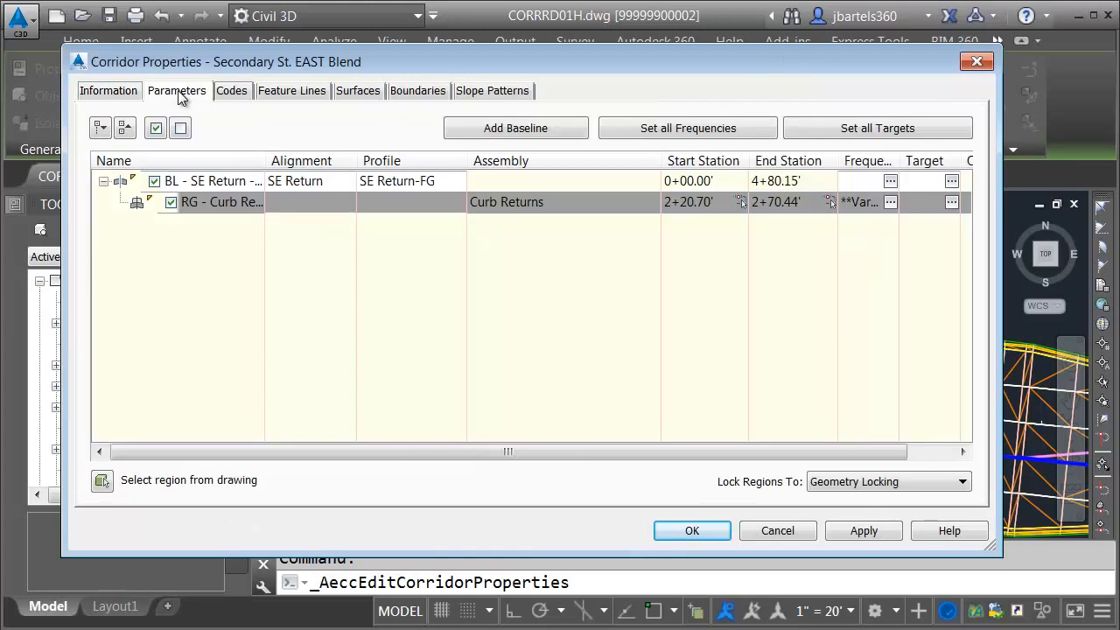
{"action": "left_click", "coordinate": [480, 131]}
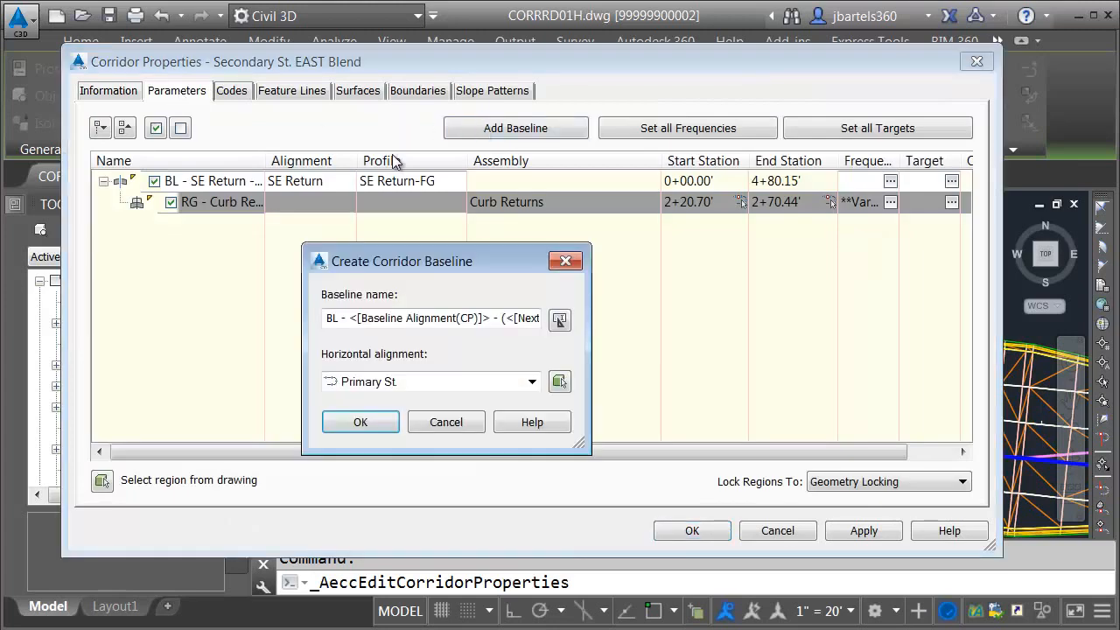
{"action": "left_click", "coordinate": [371, 382]}
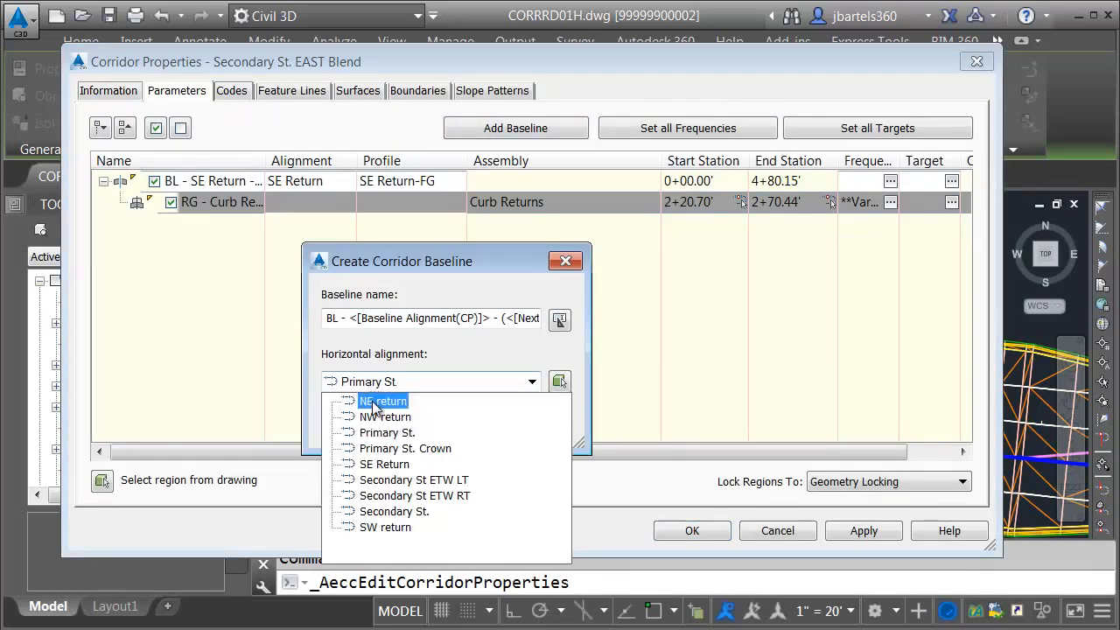
{"action": "left_click", "coordinate": [373, 401]}
{"action": "left_click", "coordinate": [362, 422]}
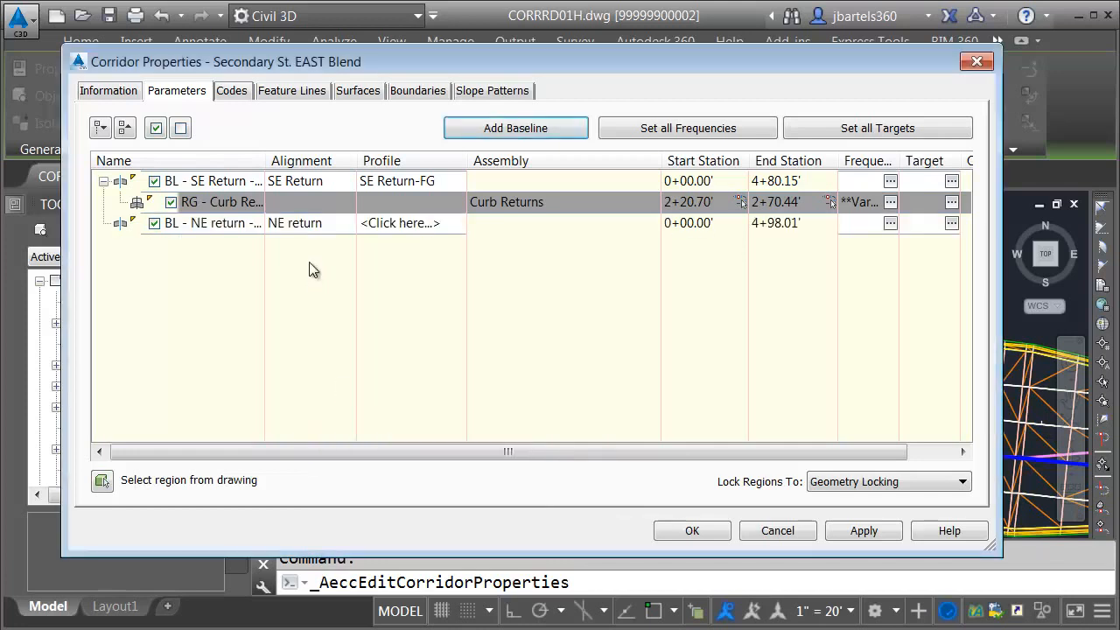
{"action": "left_click", "coordinate": [395, 223]}
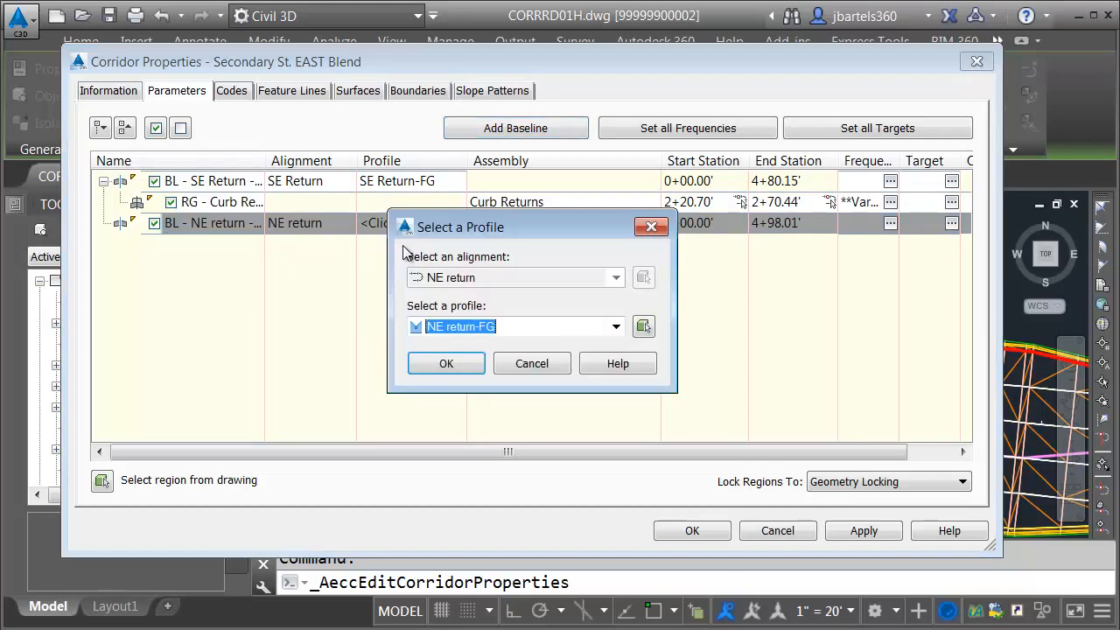
{"action": "left_click", "coordinate": [448, 364]}
Add a region with the Curb Returns assembly to the NE return baseline and expand the baseline to show it.
{"action": "right_click", "coordinate": [215, 231]}
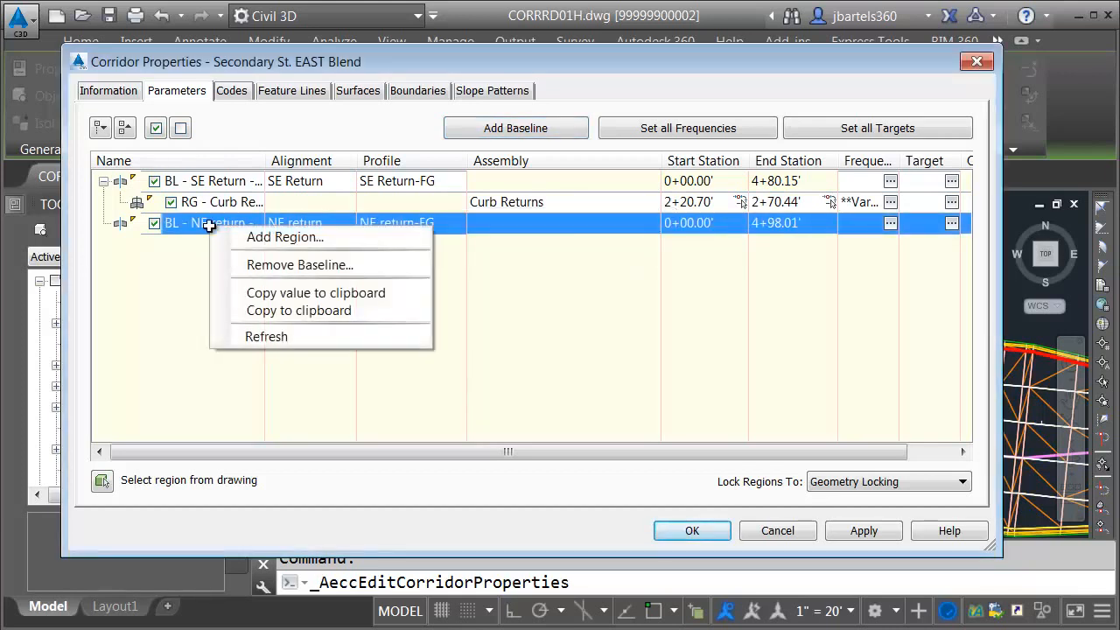
{"action": "left_click", "coordinate": [252, 238]}
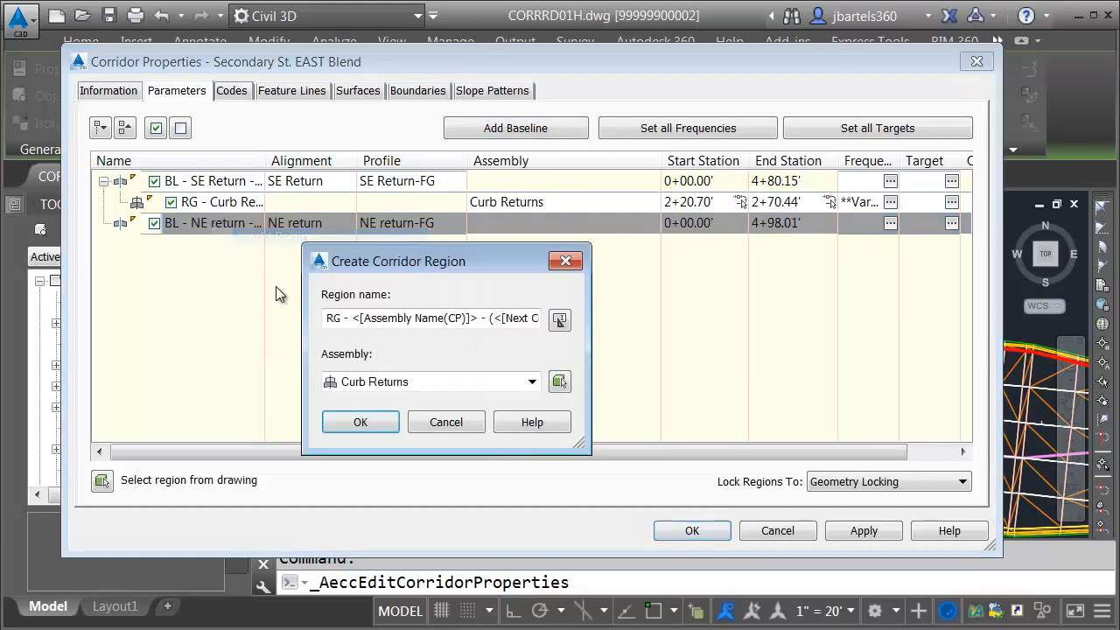
{"action": "left_click", "coordinate": [375, 423]}
{"action": "left_click", "coordinate": [103, 223]}
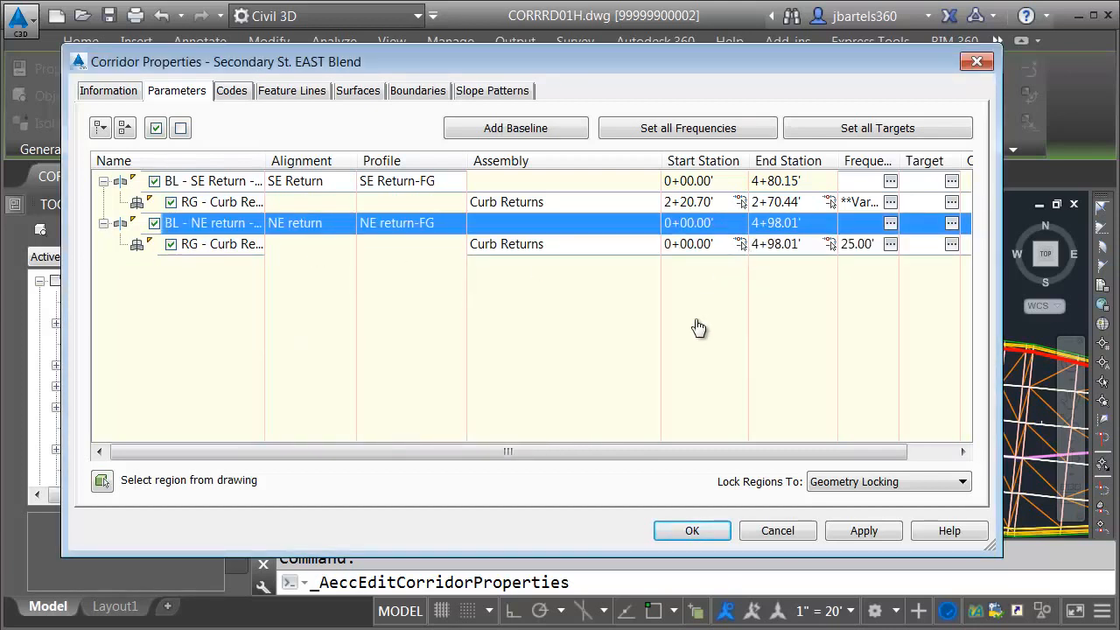
Snap the new region's start and end stations to the endpoints of the northeast curb return, 2+20.20 and 2+64.71.
{"action": "left_click", "coordinate": [740, 244]}
{"action": "right_click", "coordinate": [630, 282], "text": "shift"}
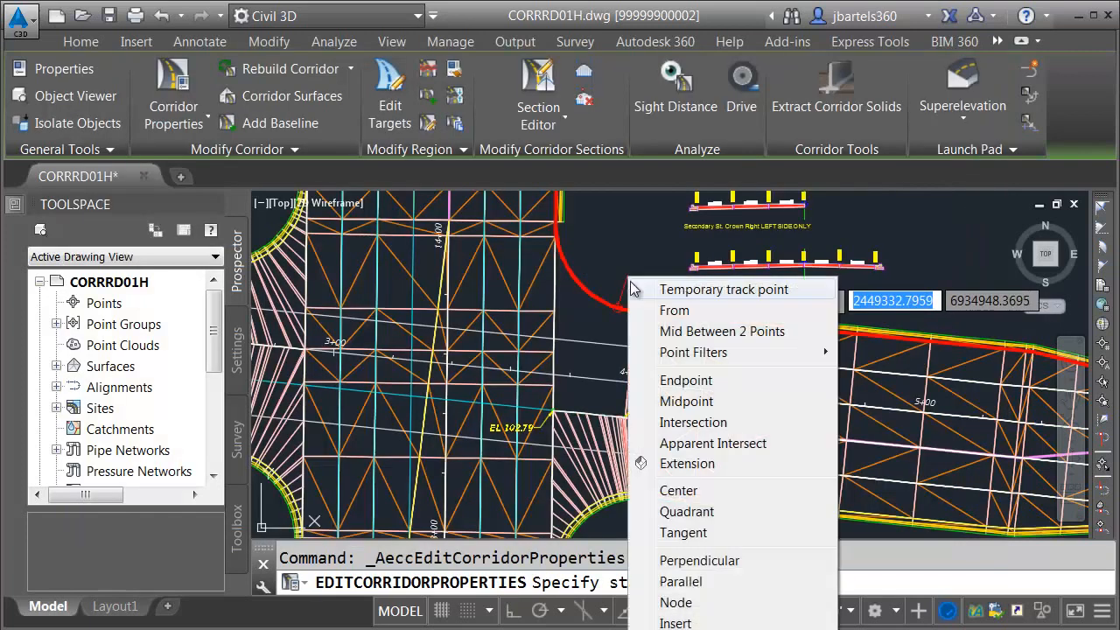
{"action": "left_click", "coordinate": [674, 377]}
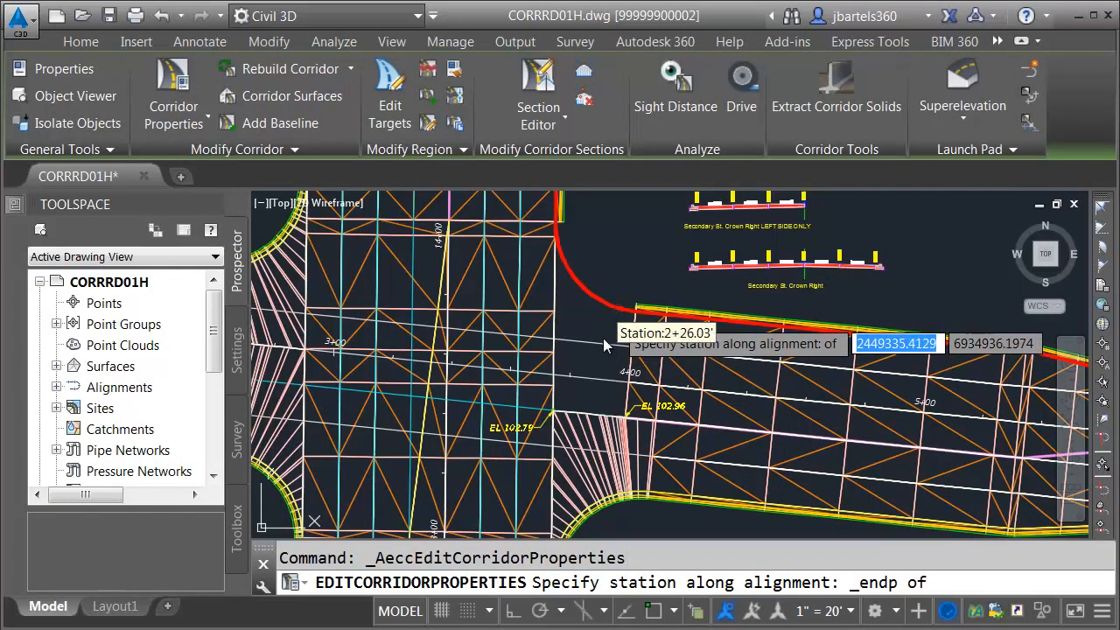
{"action": "left_click", "coordinate": [602, 338]}
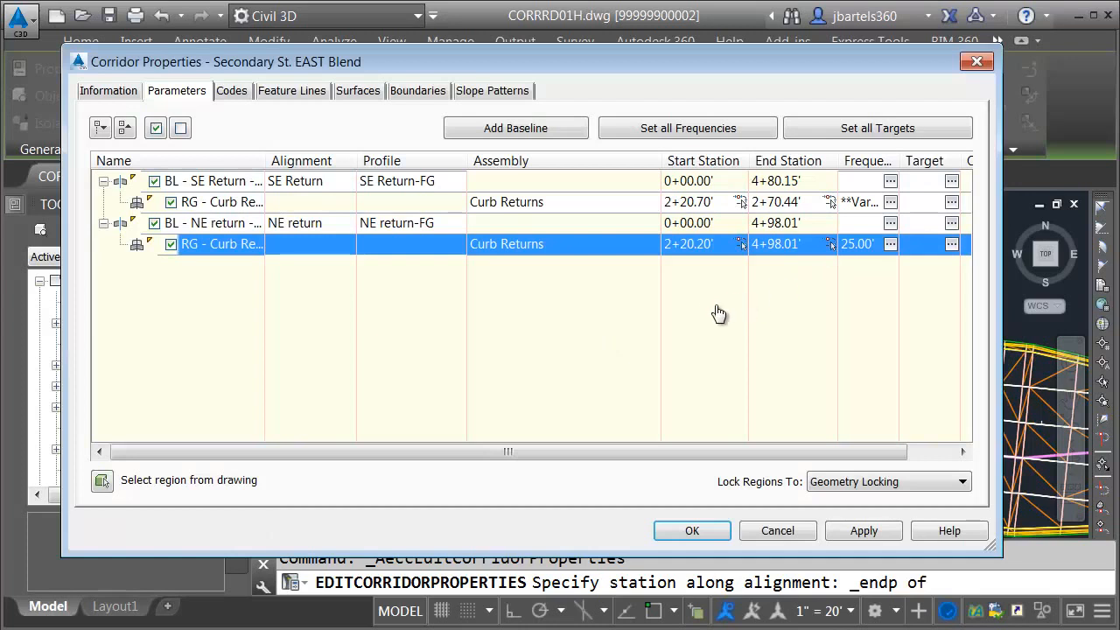
{"action": "left_click", "coordinate": [829, 244]}
{"action": "right_click", "coordinate": [631, 203], "text": "shift"}
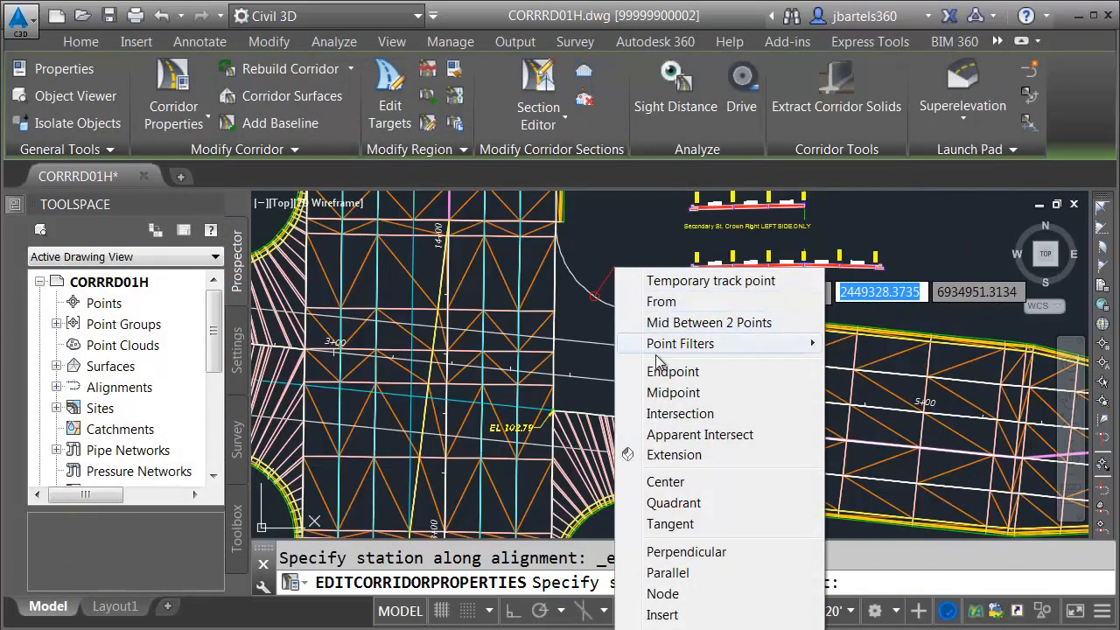
{"action": "left_click", "coordinate": [674, 375]}
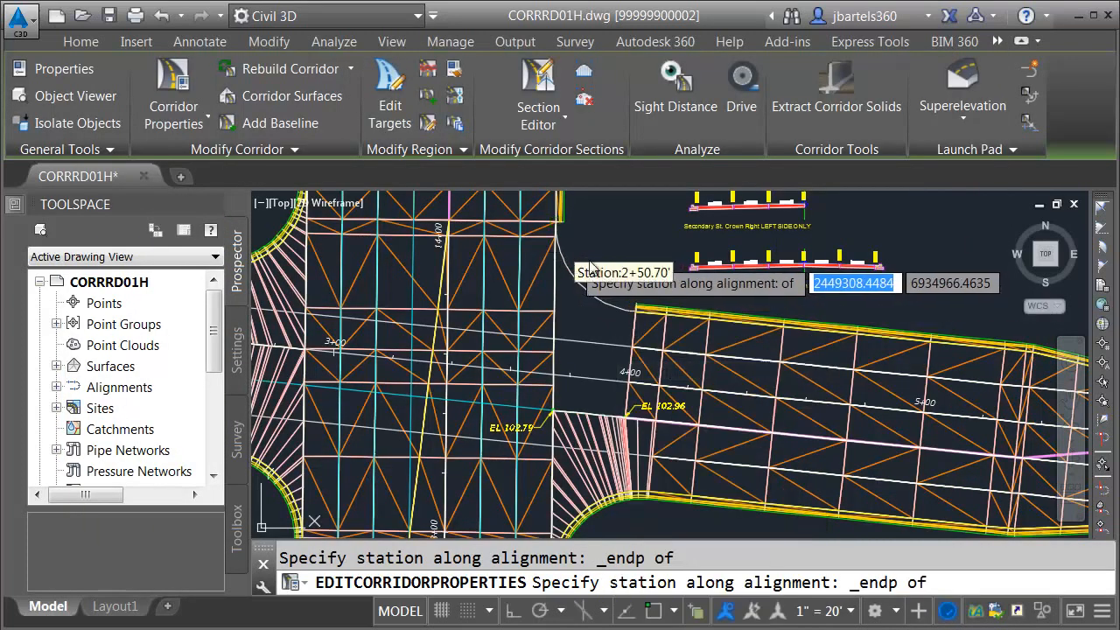
{"action": "left_click", "coordinate": [575, 267]}
Set the NE return region's assembly frequency to a curve increment of 3 feet.
{"action": "left_click", "coordinate": [890, 244]}
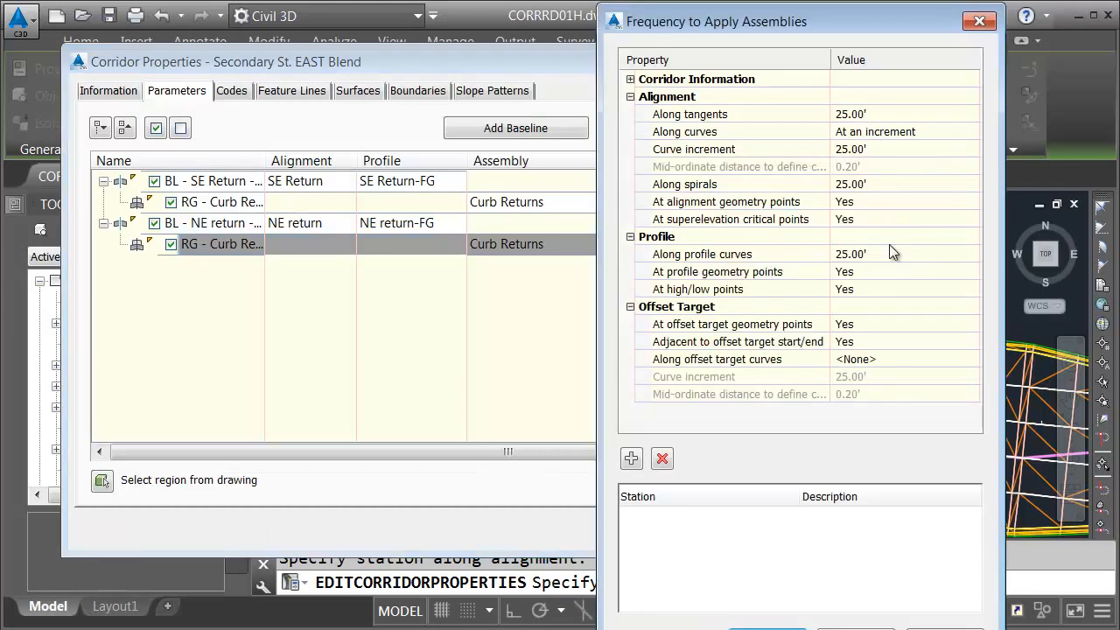
{"action": "left_click", "coordinate": [866, 151]}
{"action": "type", "text": "3"}
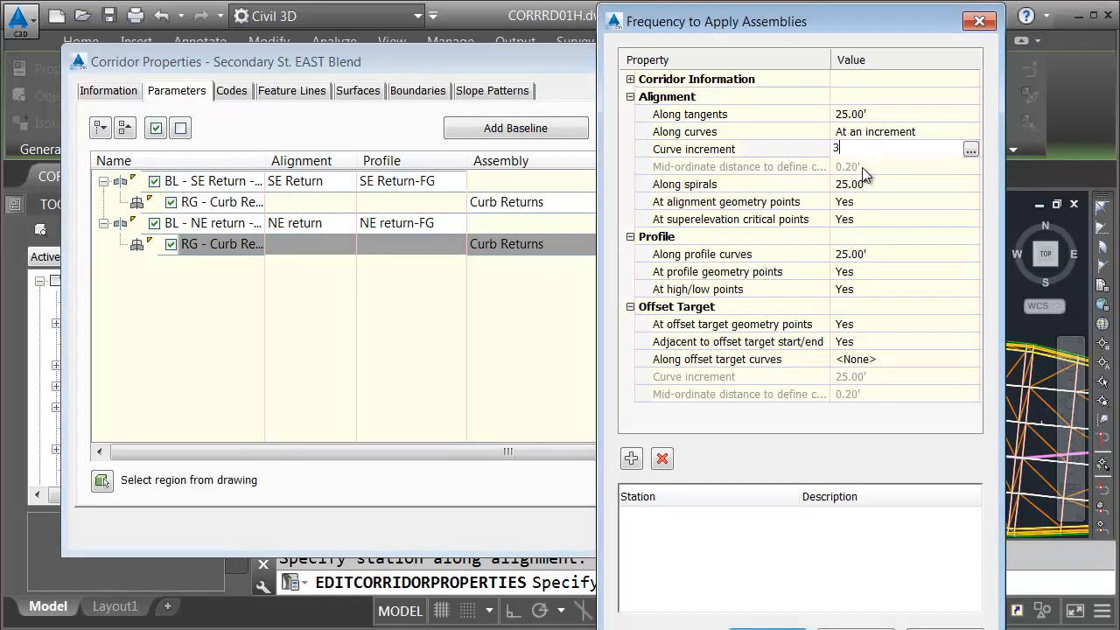
{"action": "key", "text": "Return"}
{"action": "key", "text": "Return"}
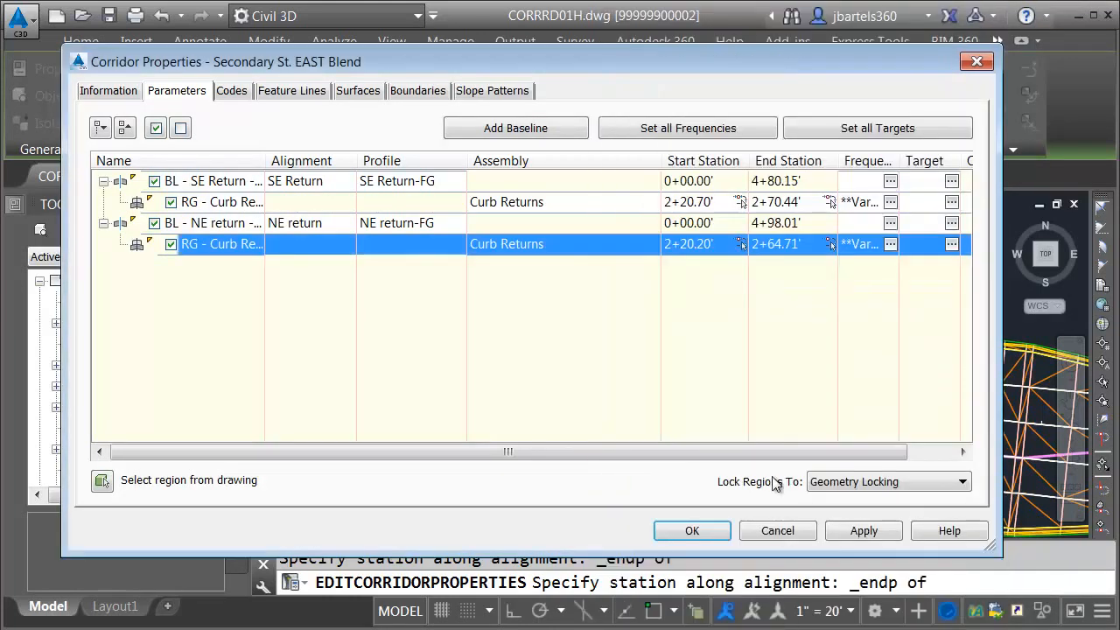
{"action": "left_click", "coordinate": [954, 246]}
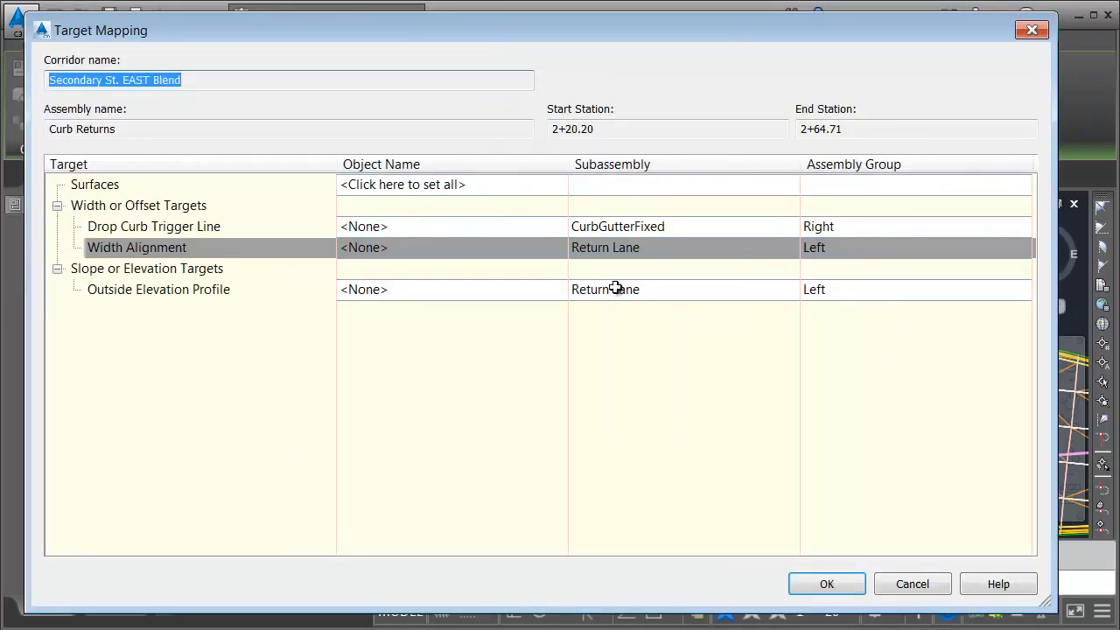
{"action": "left_click", "coordinate": [396, 249]}
{"action": "left_click", "coordinate": [602, 194]}
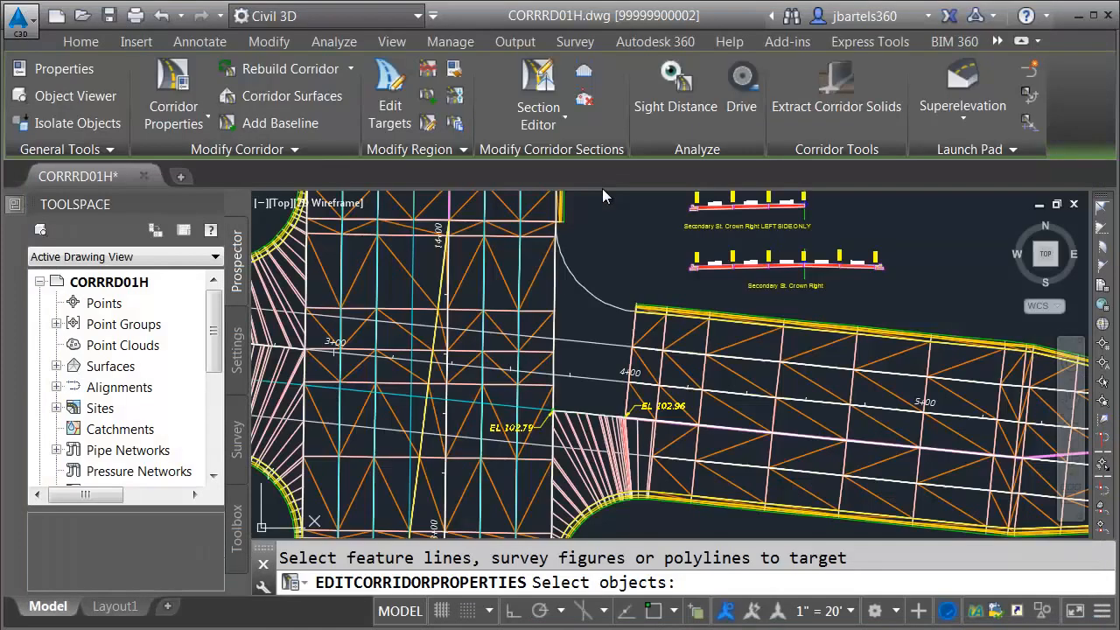
{"action": "left_click", "coordinate": [554, 284]}
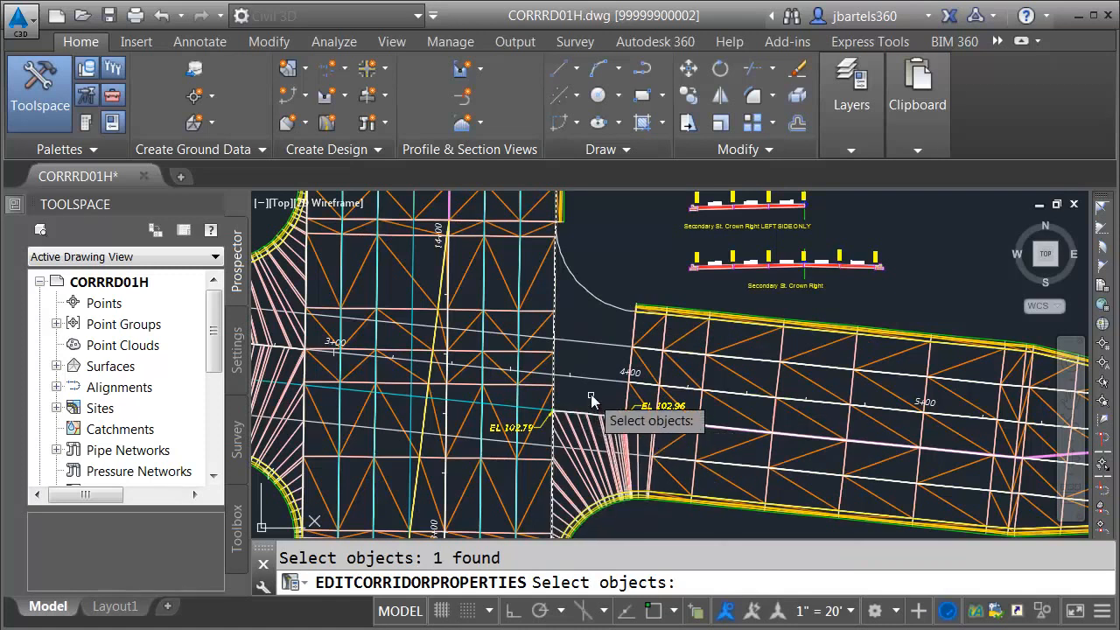
{"action": "key", "text": "Return"}
{"action": "left_click", "coordinate": [874, 584]}
{"action": "left_click", "coordinate": [826, 584]}
Accept the corridor properties and rebuild the corridor with the new NE return region.
{"action": "left_click", "coordinate": [692, 525]}
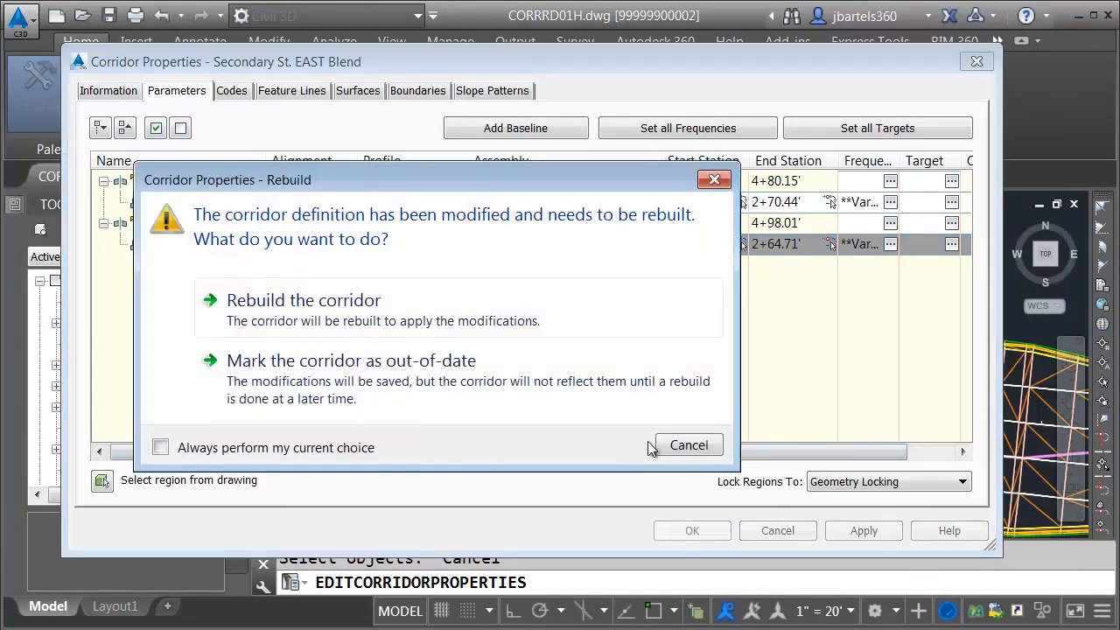
{"action": "left_click", "coordinate": [381, 315]}
{"action": "key", "text": "Escape"}
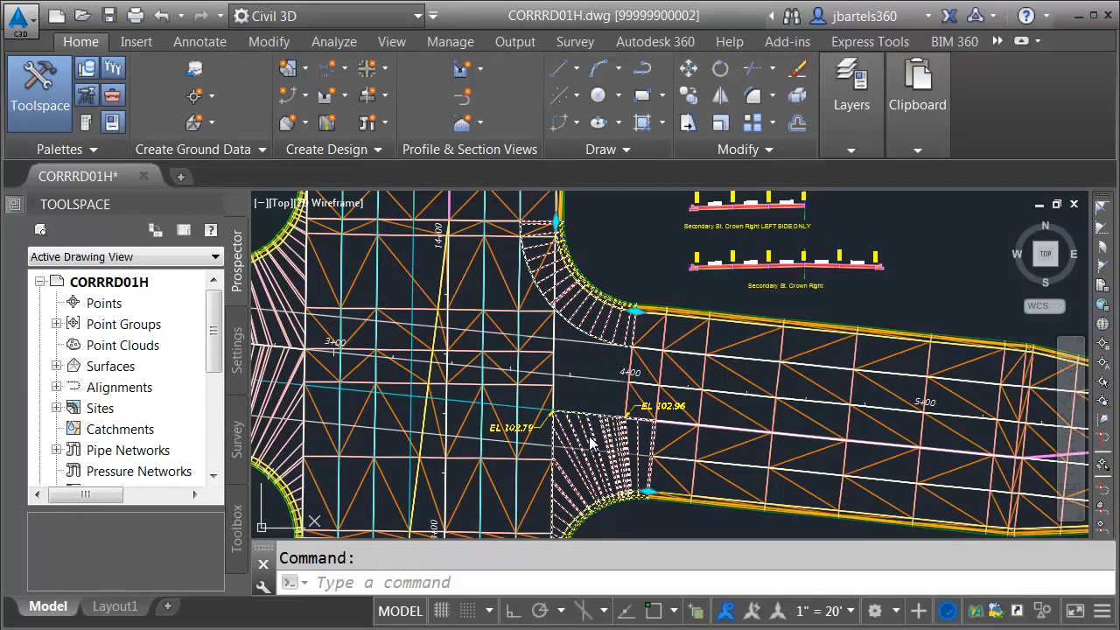
Send the Secondary St. EAST Blend corridor to the back of the display order.
{"action": "left_click", "coordinate": [582, 353]}
{"action": "right_click", "coordinate": [582, 351]}
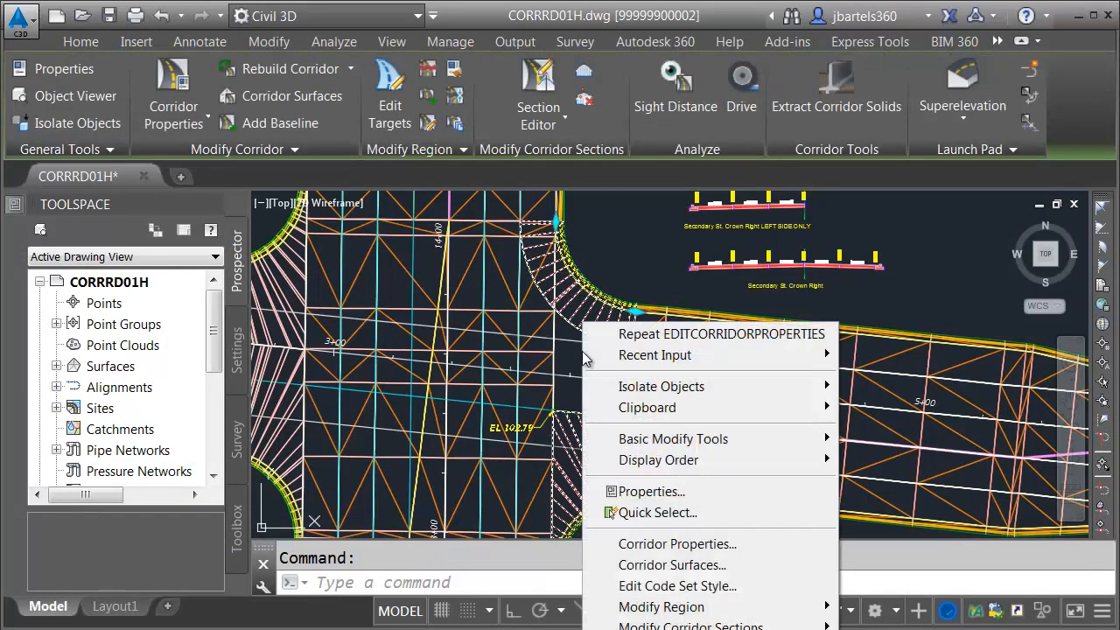
{"action": "mouse_move", "coordinate": [639, 463]}
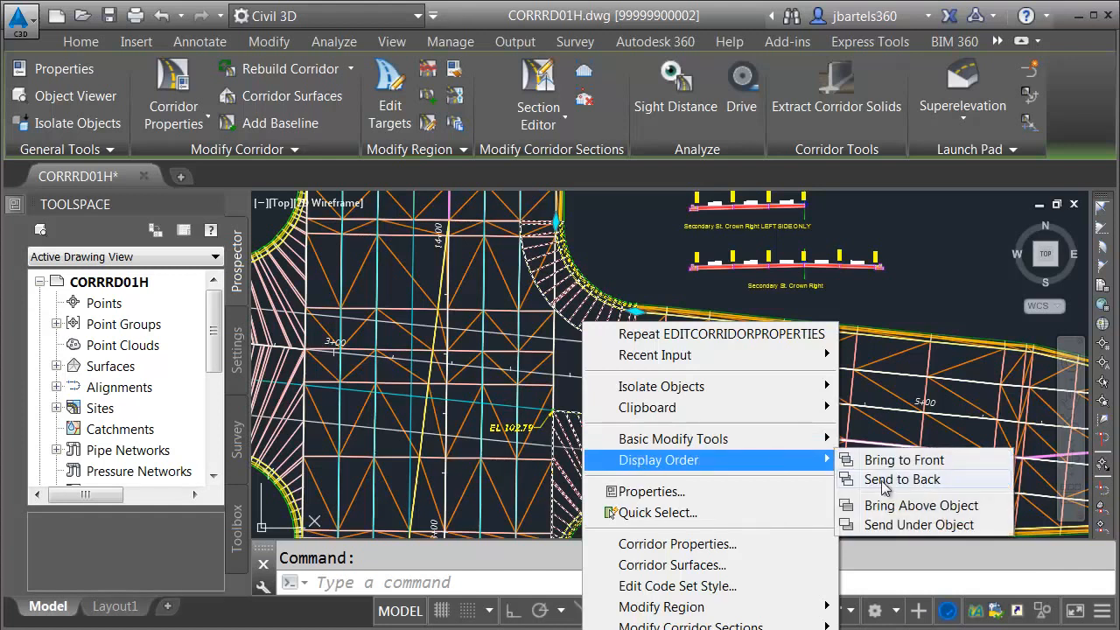
{"action": "left_click", "coordinate": [866, 479]}
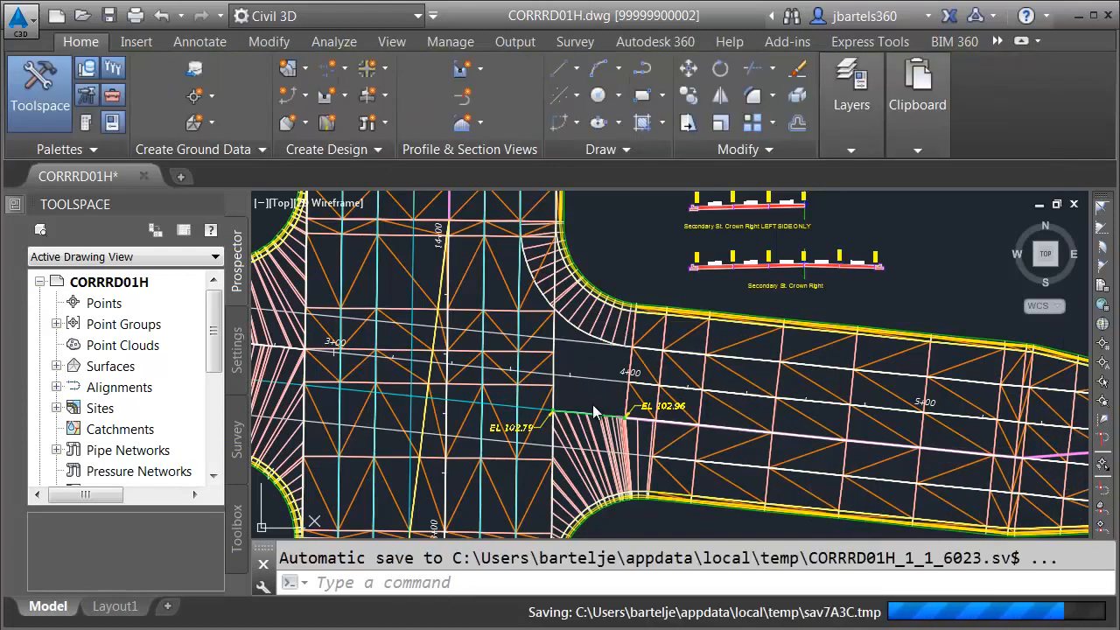
{"action": "key", "text": "Escape"}
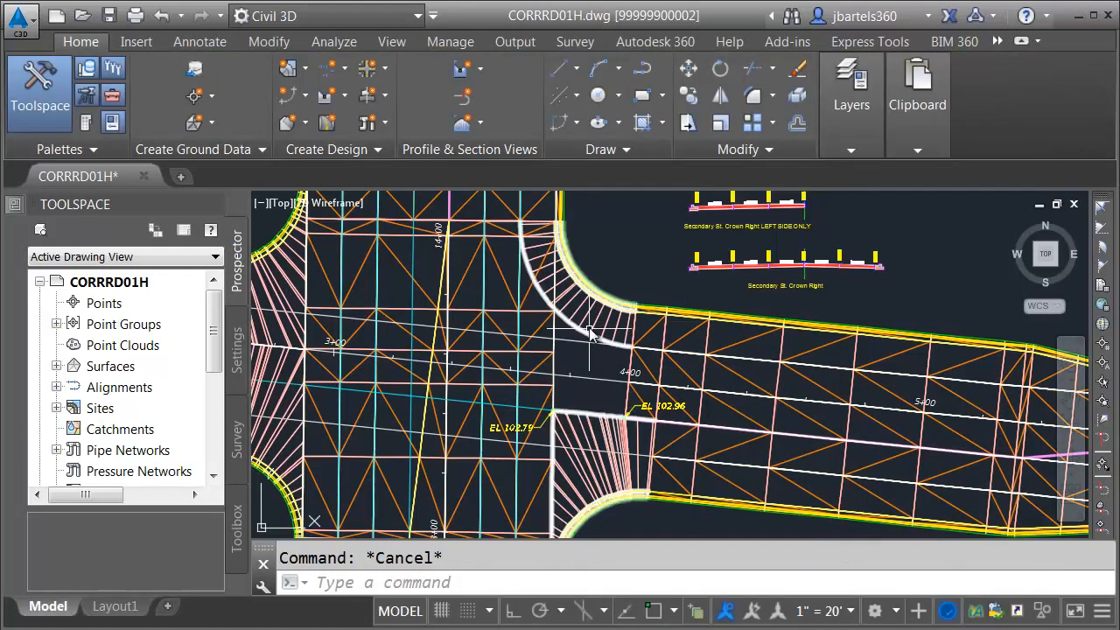
Target the NE return region's Width Alignment to the Primary St. ETW RT feature line and the two Secondary St. EAST crown feature lines.
{"action": "left_click", "coordinate": [586, 335]}
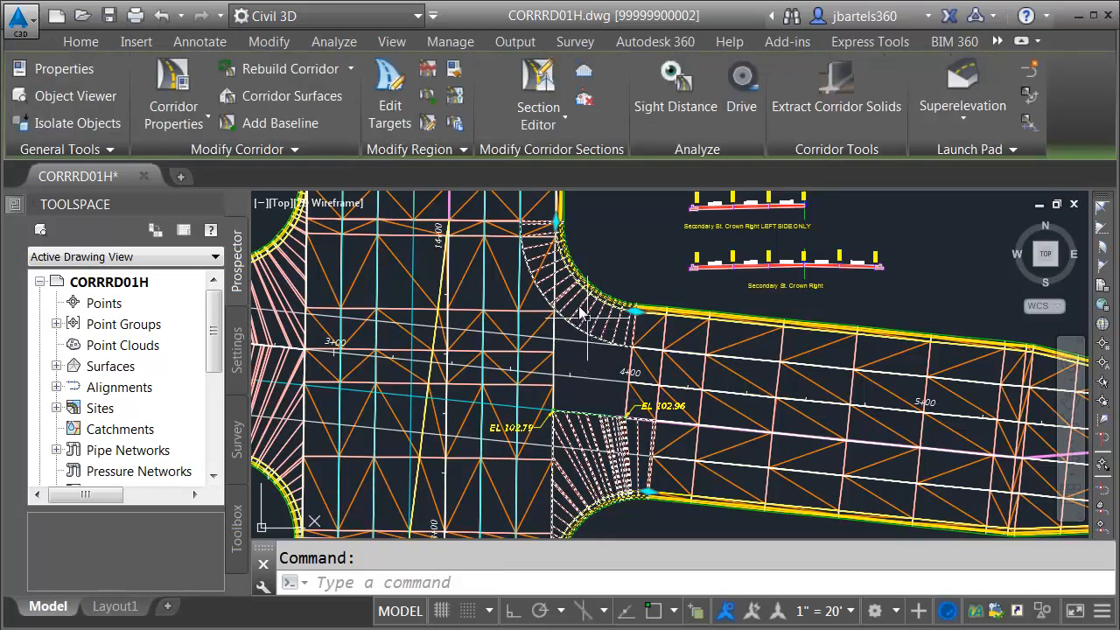
{"action": "left_click", "coordinate": [389, 100]}
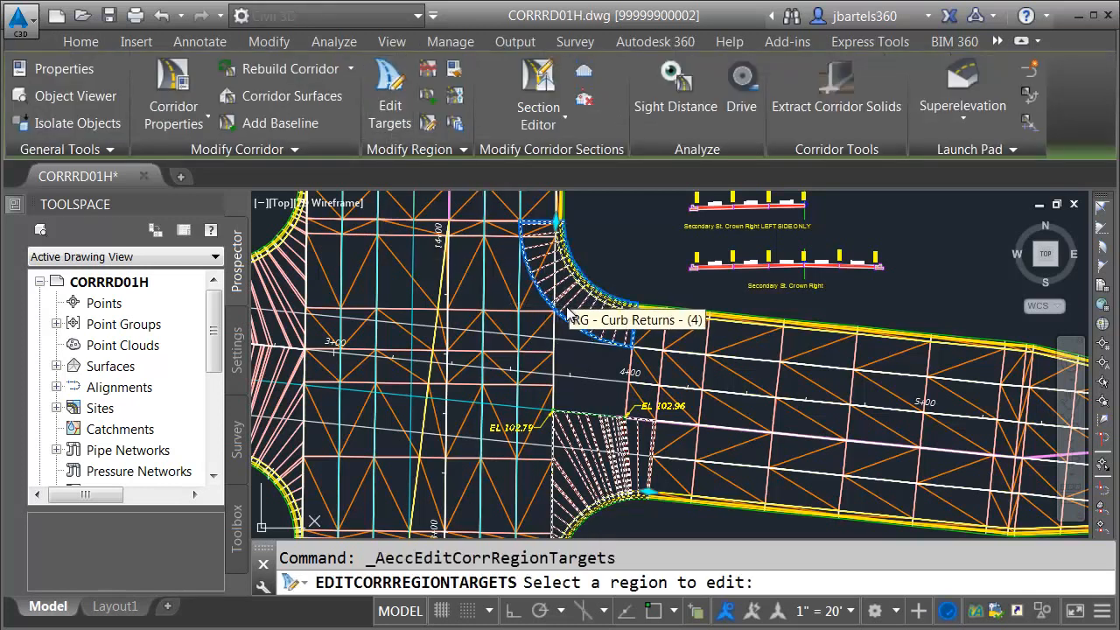
{"action": "left_click", "coordinate": [494, 306]}
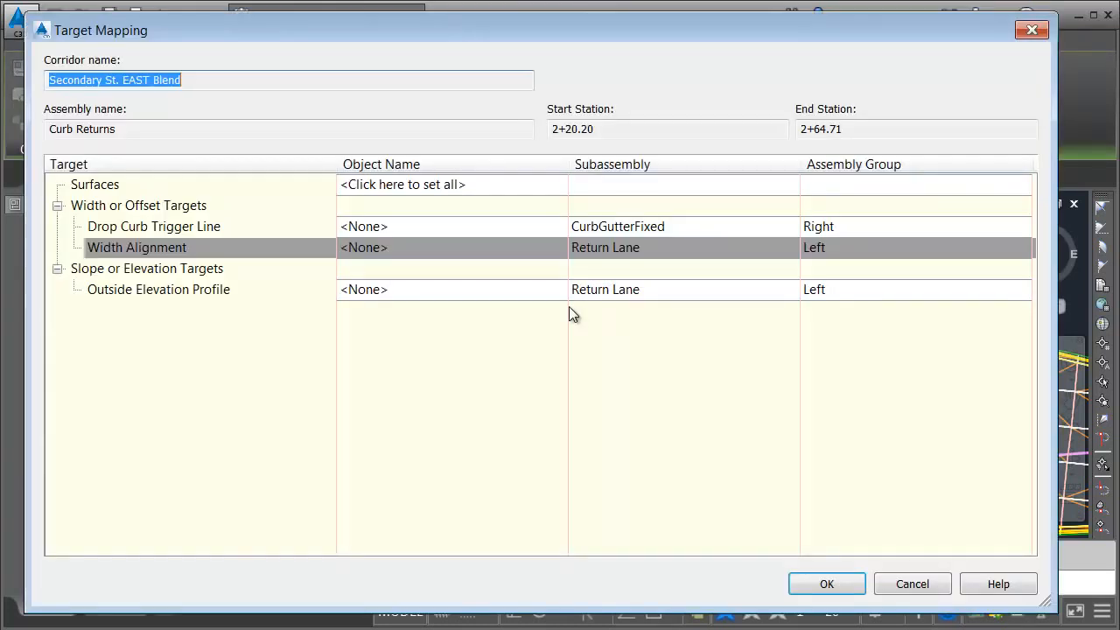
{"action": "left_click", "coordinate": [364, 247]}
{"action": "left_click", "coordinate": [612, 194]}
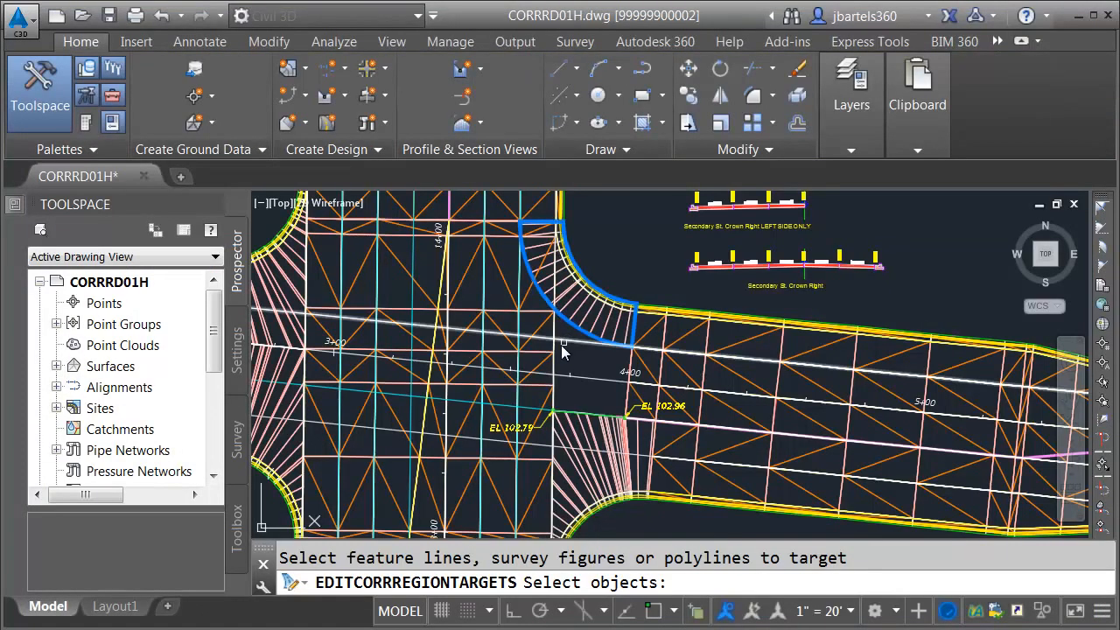
{"action": "left_click", "coordinate": [552, 345]}
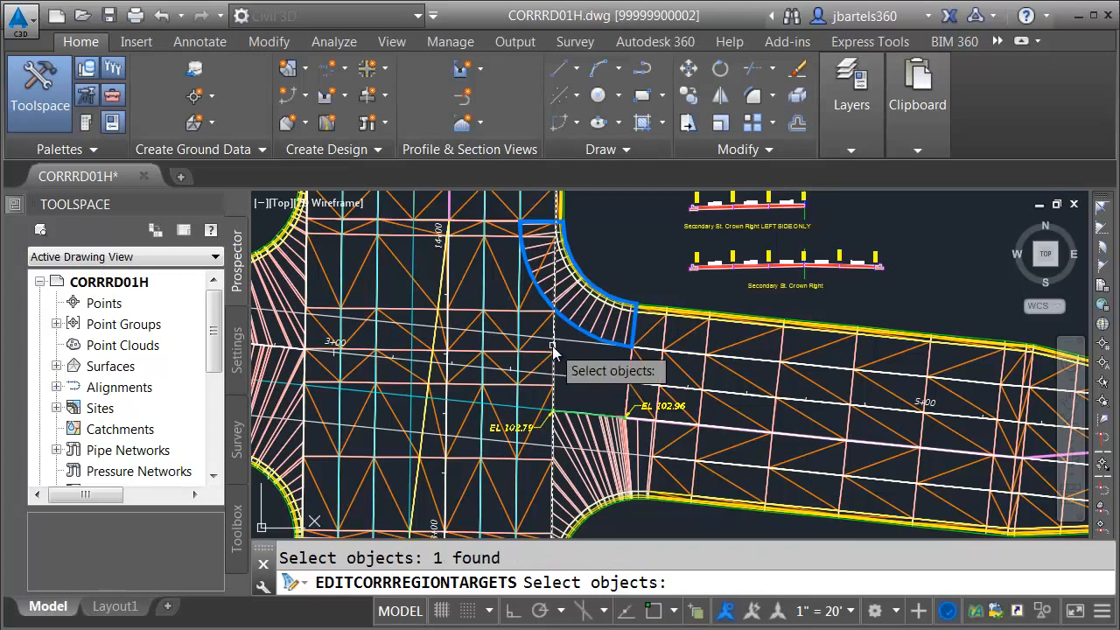
{"action": "left_click", "coordinate": [605, 415]}
{"action": "left_click", "coordinate": [607, 405]}
{"action": "key", "text": "Return"}
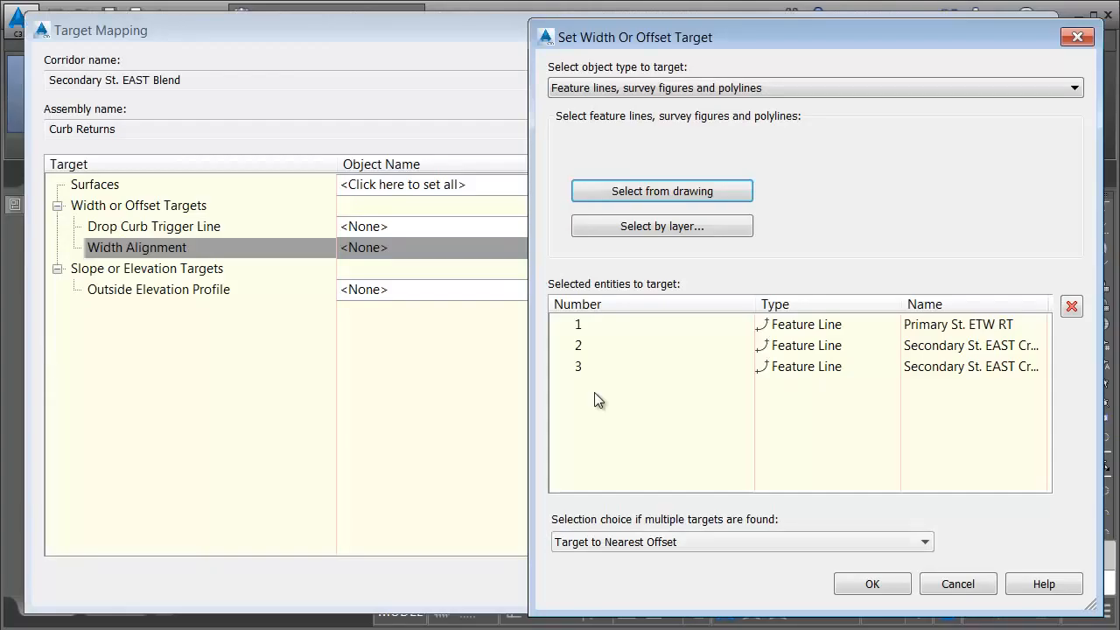
{"action": "left_click", "coordinate": [866, 584]}
Target the NE return region's Outside Elevation Profile to the Primary St. ETW RT and both Secondary St. EAST crown feature lines, and accept the target mapping.
{"action": "left_click", "coordinate": [381, 293]}
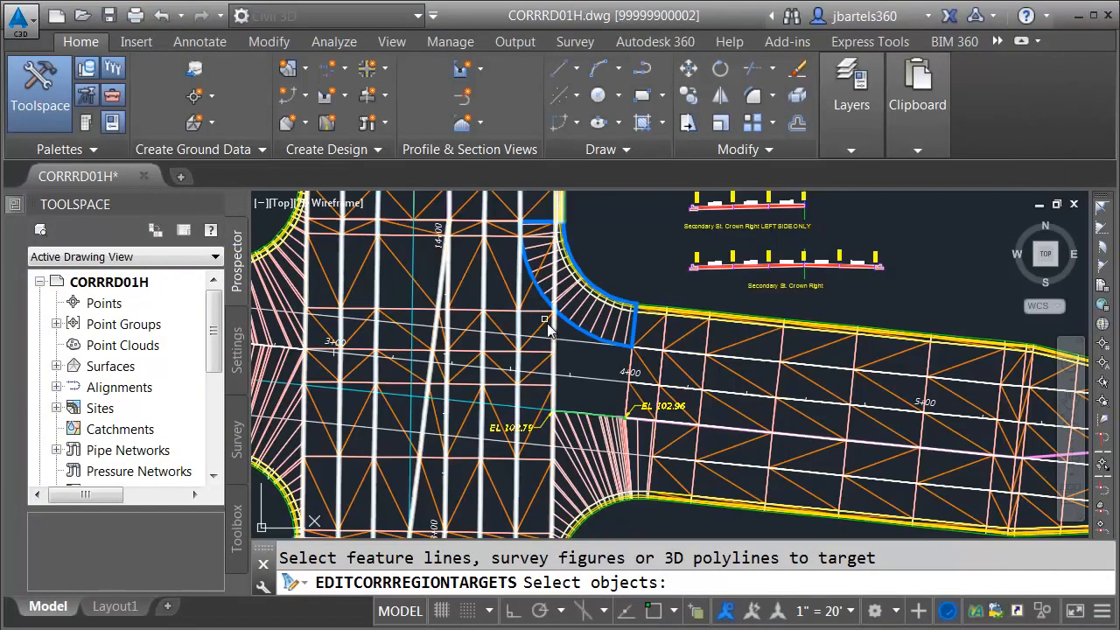
{"action": "left_click", "coordinate": [555, 346]}
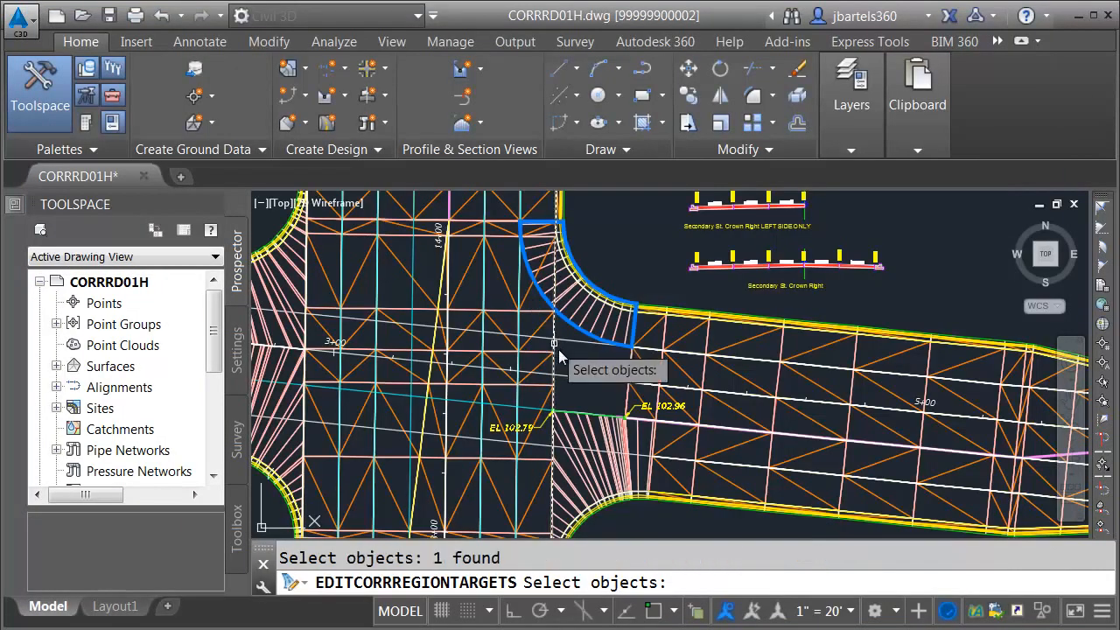
{"action": "left_click", "coordinate": [582, 413]}
{"action": "left_click", "coordinate": [649, 423]}
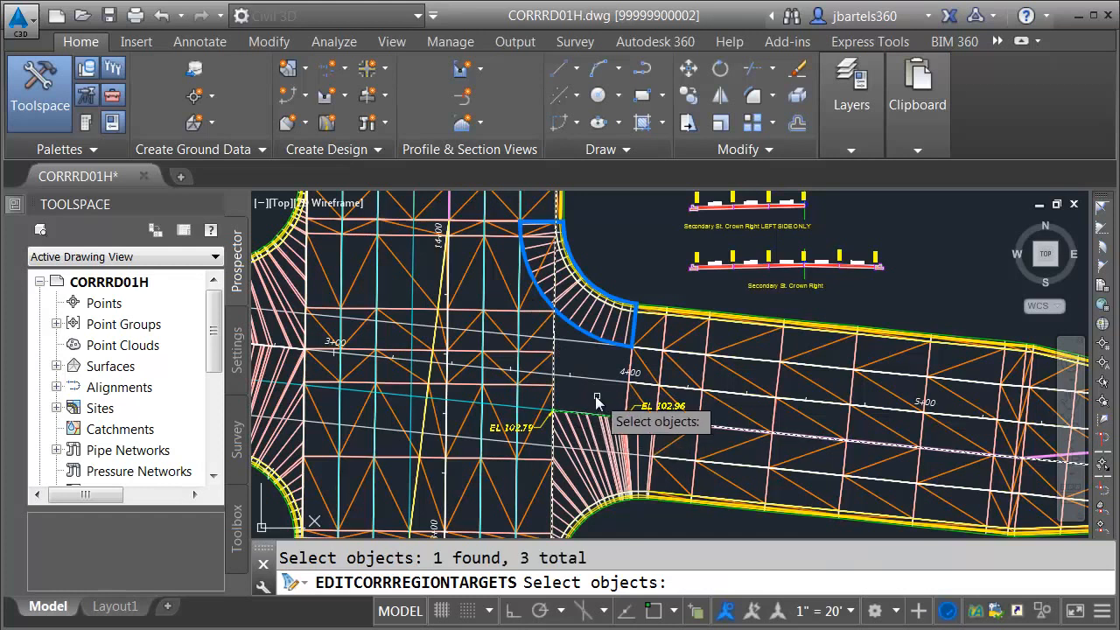
{"action": "key", "text": "Return"}
{"action": "left_click", "coordinate": [400, 626]}
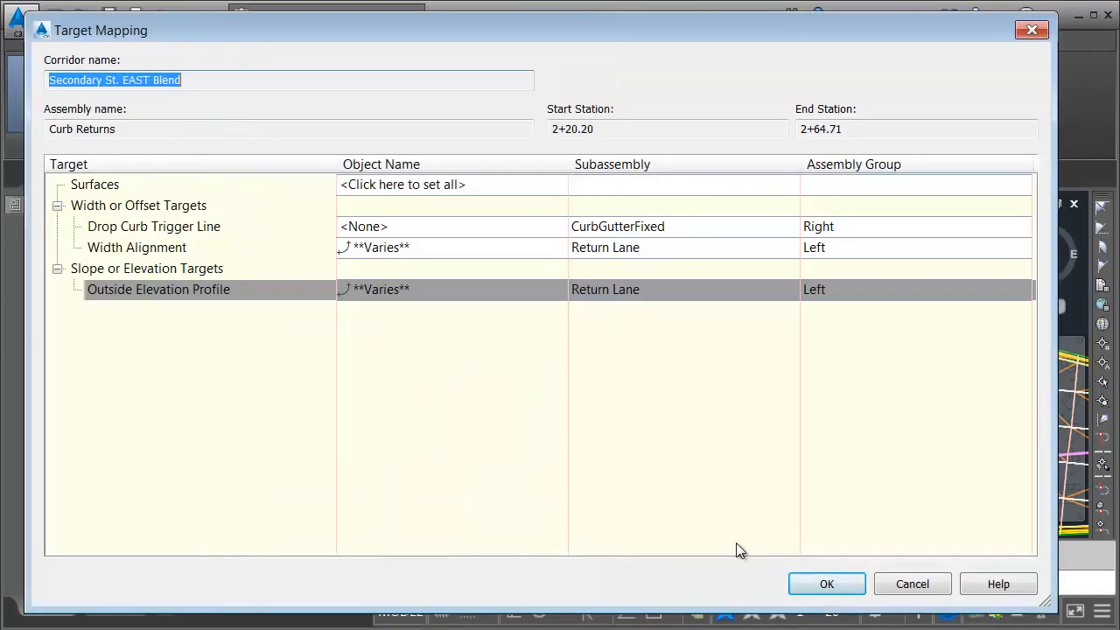
{"action": "left_click", "coordinate": [826, 583]}
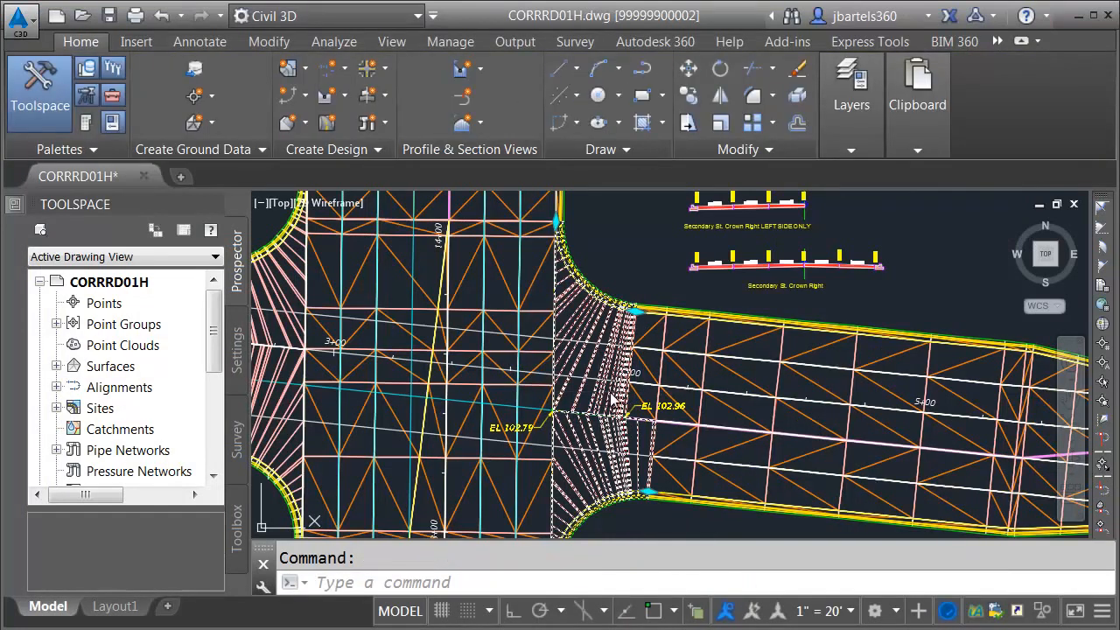
Inspect the Secondary St. EAST Blend corridor in 3D with the Object Viewer, then close it and review the whole intersection in plan.
{"action": "left_click", "coordinate": [614, 402]}
{"action": "left_click", "coordinate": [88, 96]}
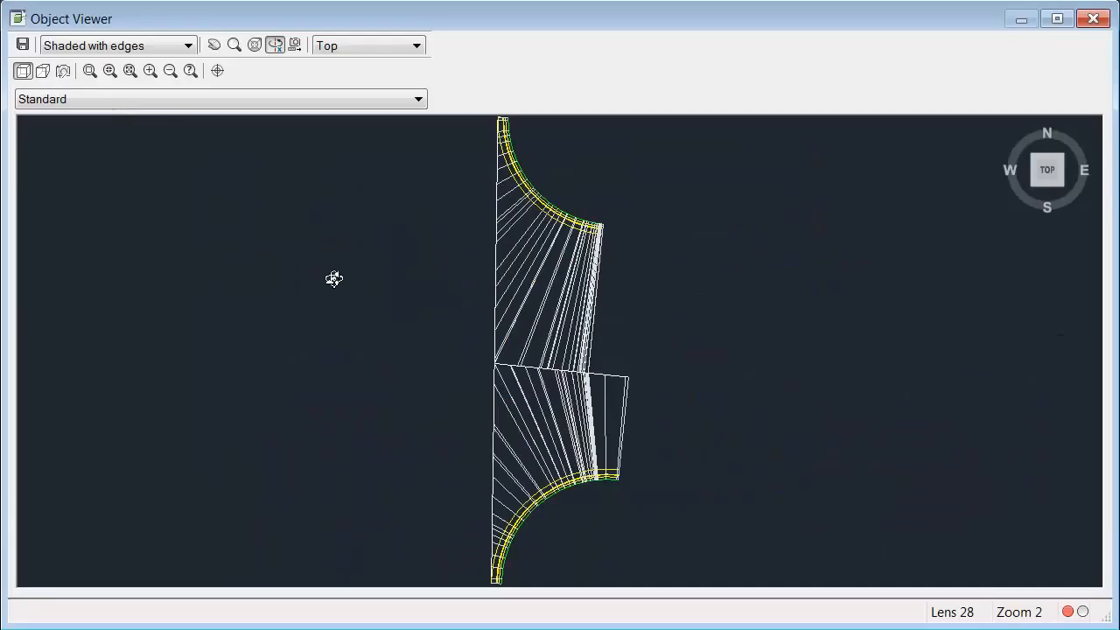
{"action": "left_click_drag", "start_coordinate": [539, 447], "coordinate": [574, 399]}
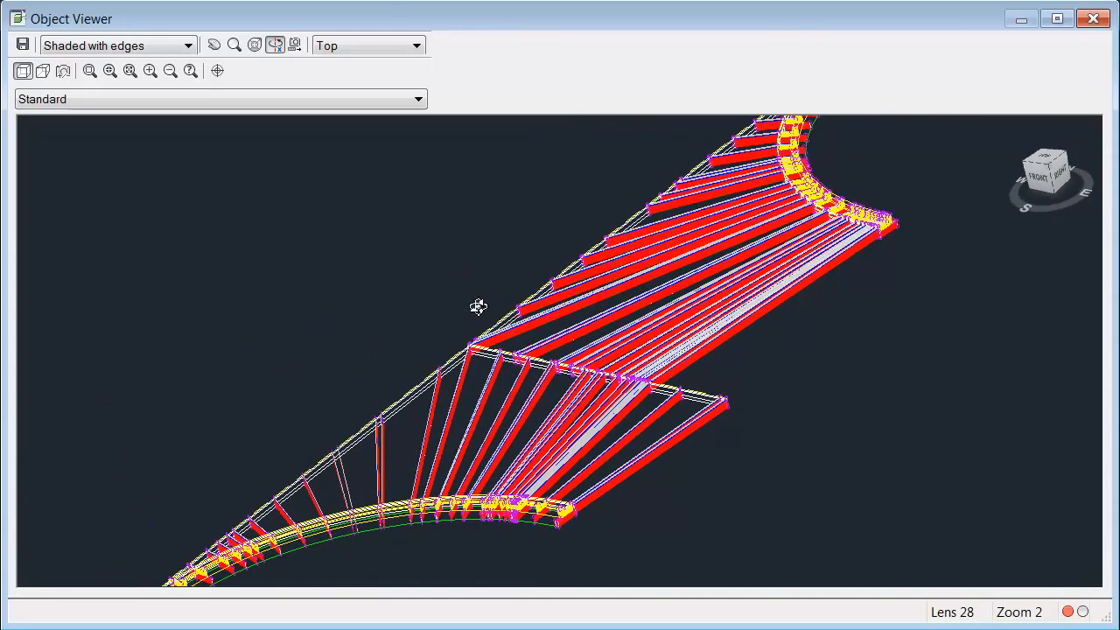
{"action": "left_click", "coordinate": [1092, 19]}
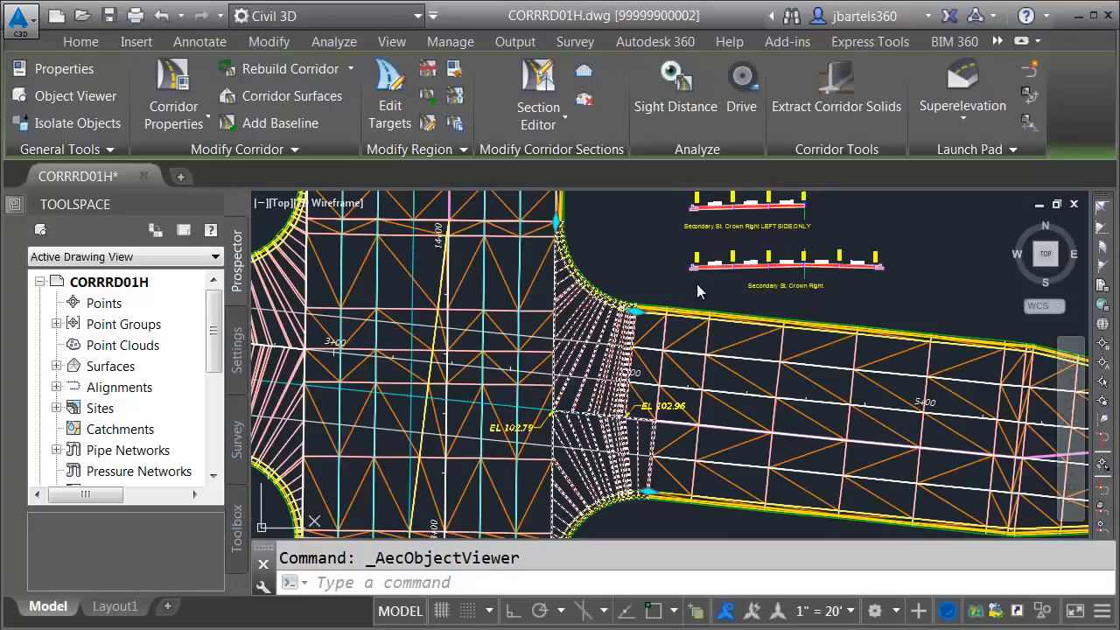
{"action": "key", "text": "Escape"}
{"action": "scroll", "coordinate": [648, 271], "scroll_direction": "down", "scroll_amount": 3}
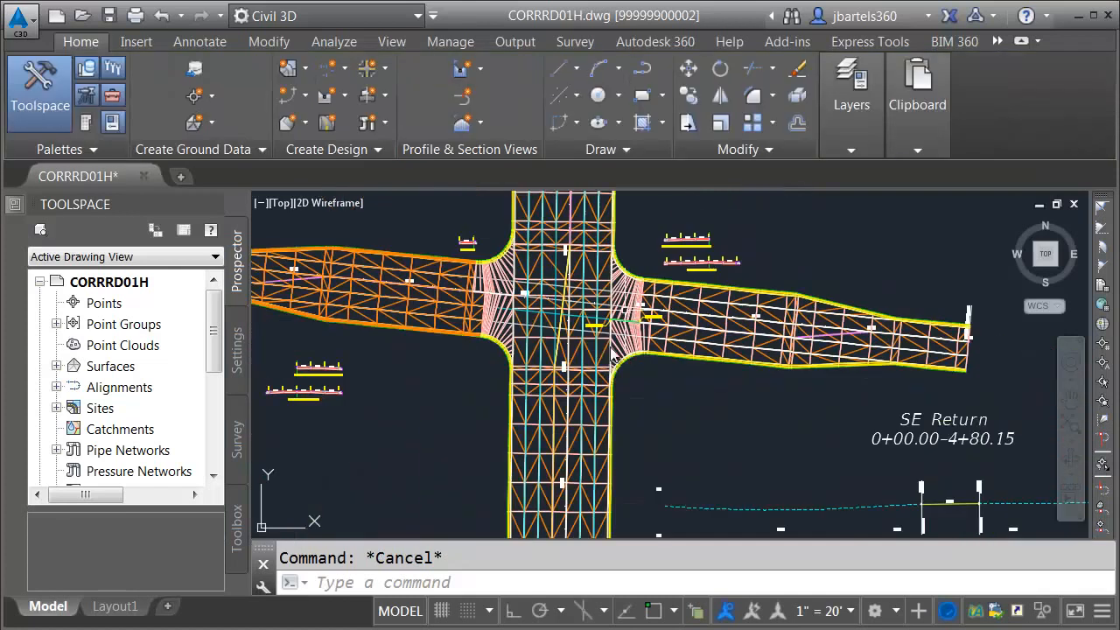
{"action": "mouse_move", "coordinate": [659, 447]}
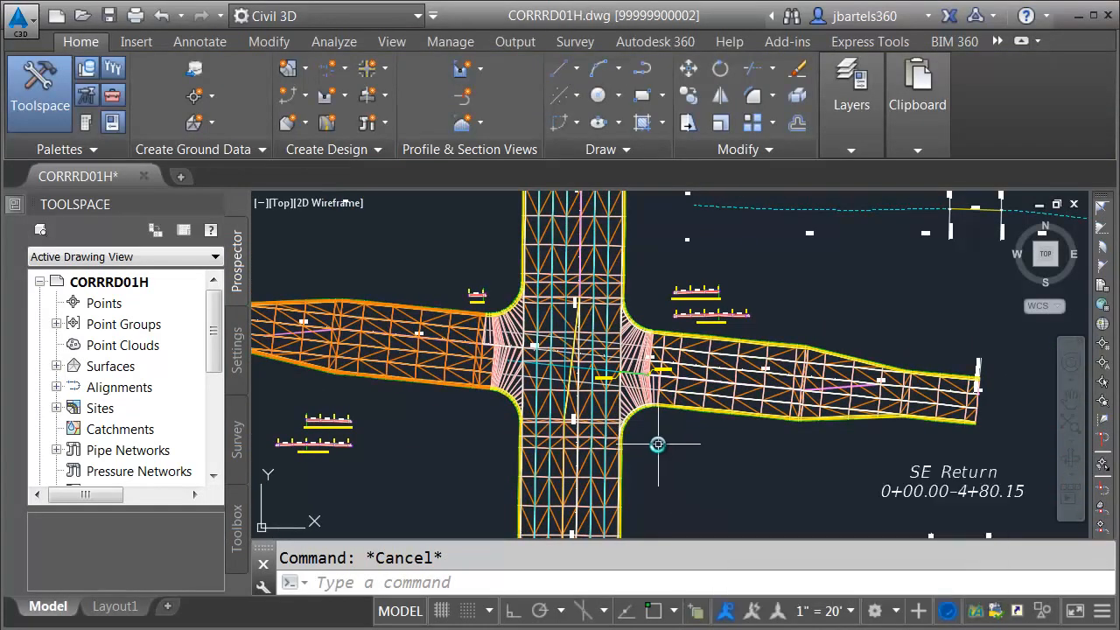